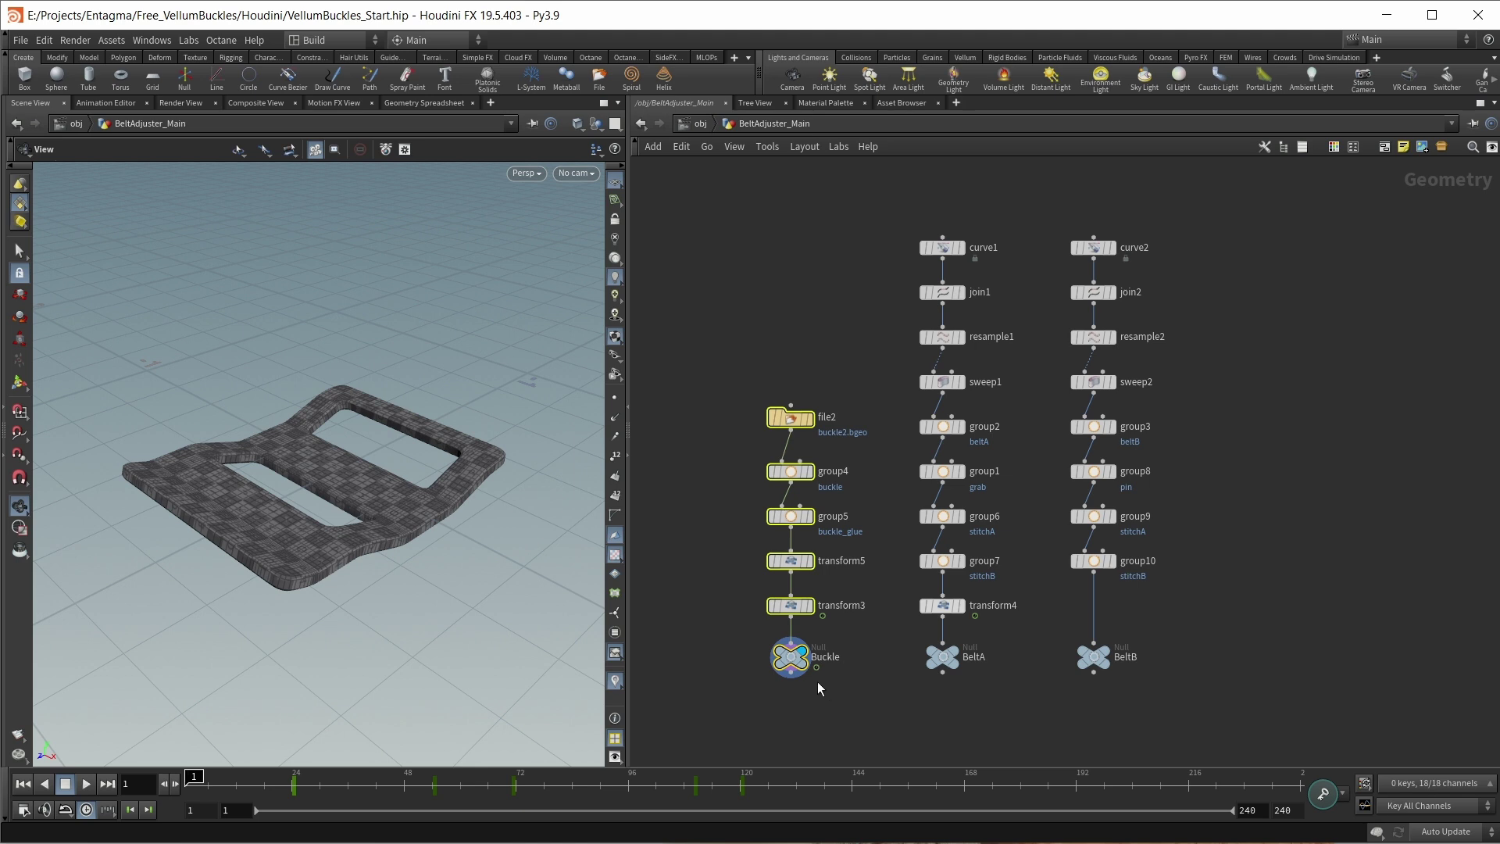
Step: Display the BeltA and BeltB outputs and the imported buckle geometry of file2 in the viewport
{"action": "left_click", "coordinate": [956, 655]}
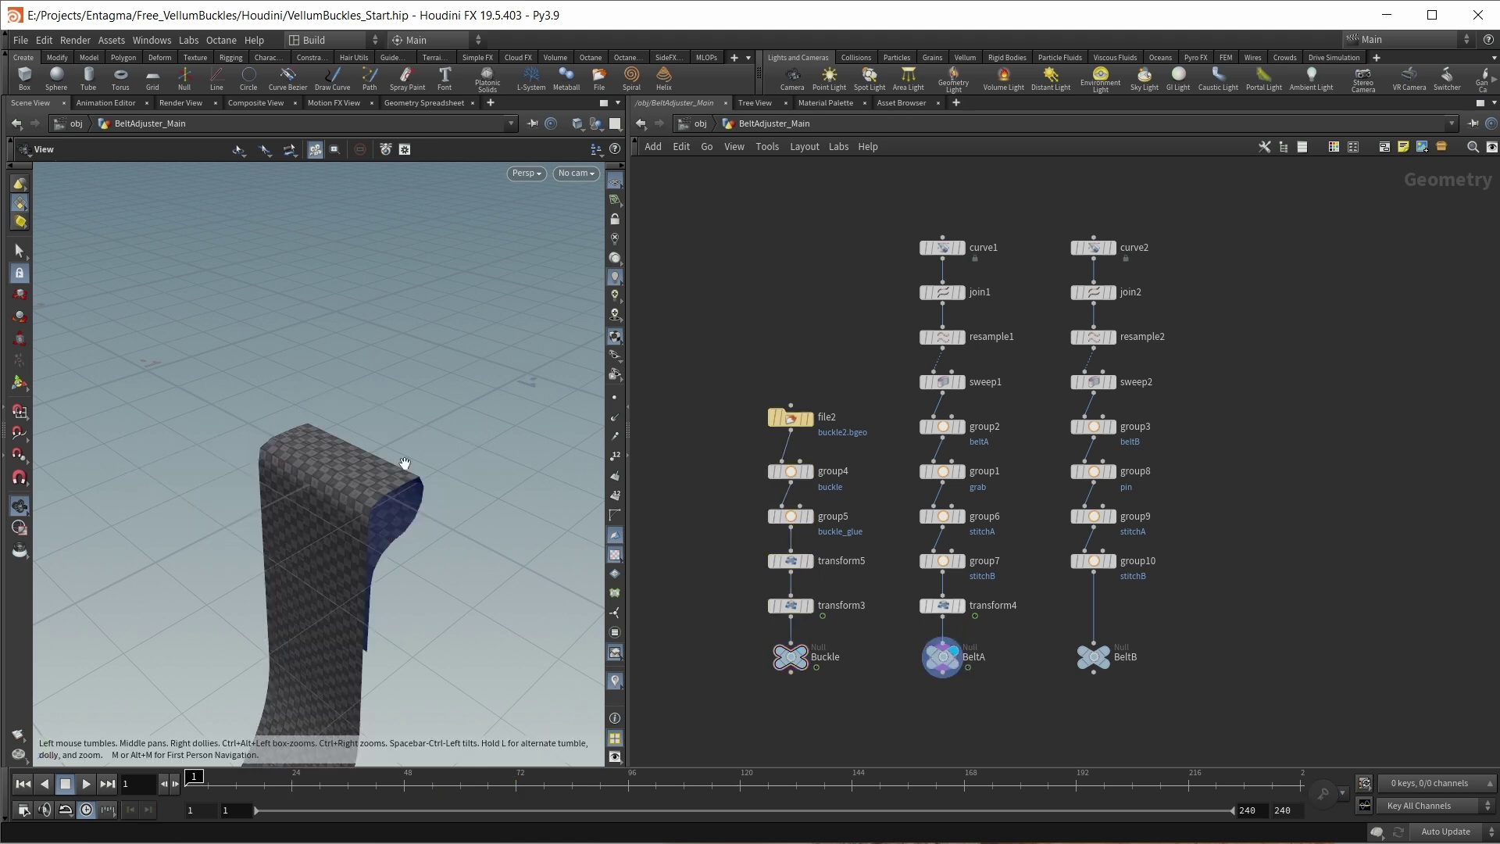
{"action": "left_click", "coordinate": [1088, 646]}
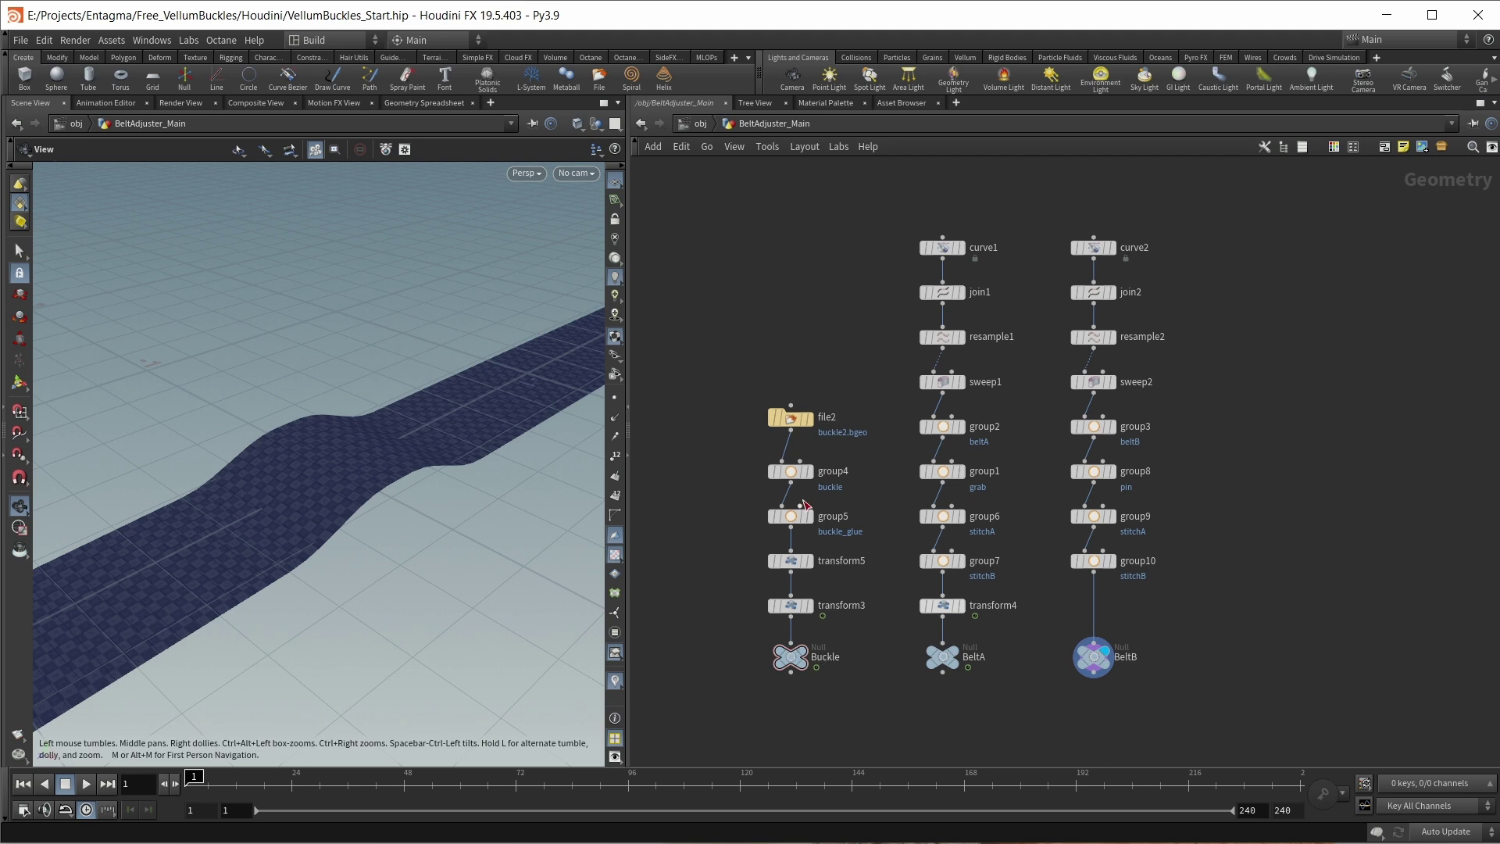
{"action": "left_click", "coordinate": [810, 417]}
{"action": "left_click_drag", "start_coordinate": [407, 482], "coordinate": [400, 478]}
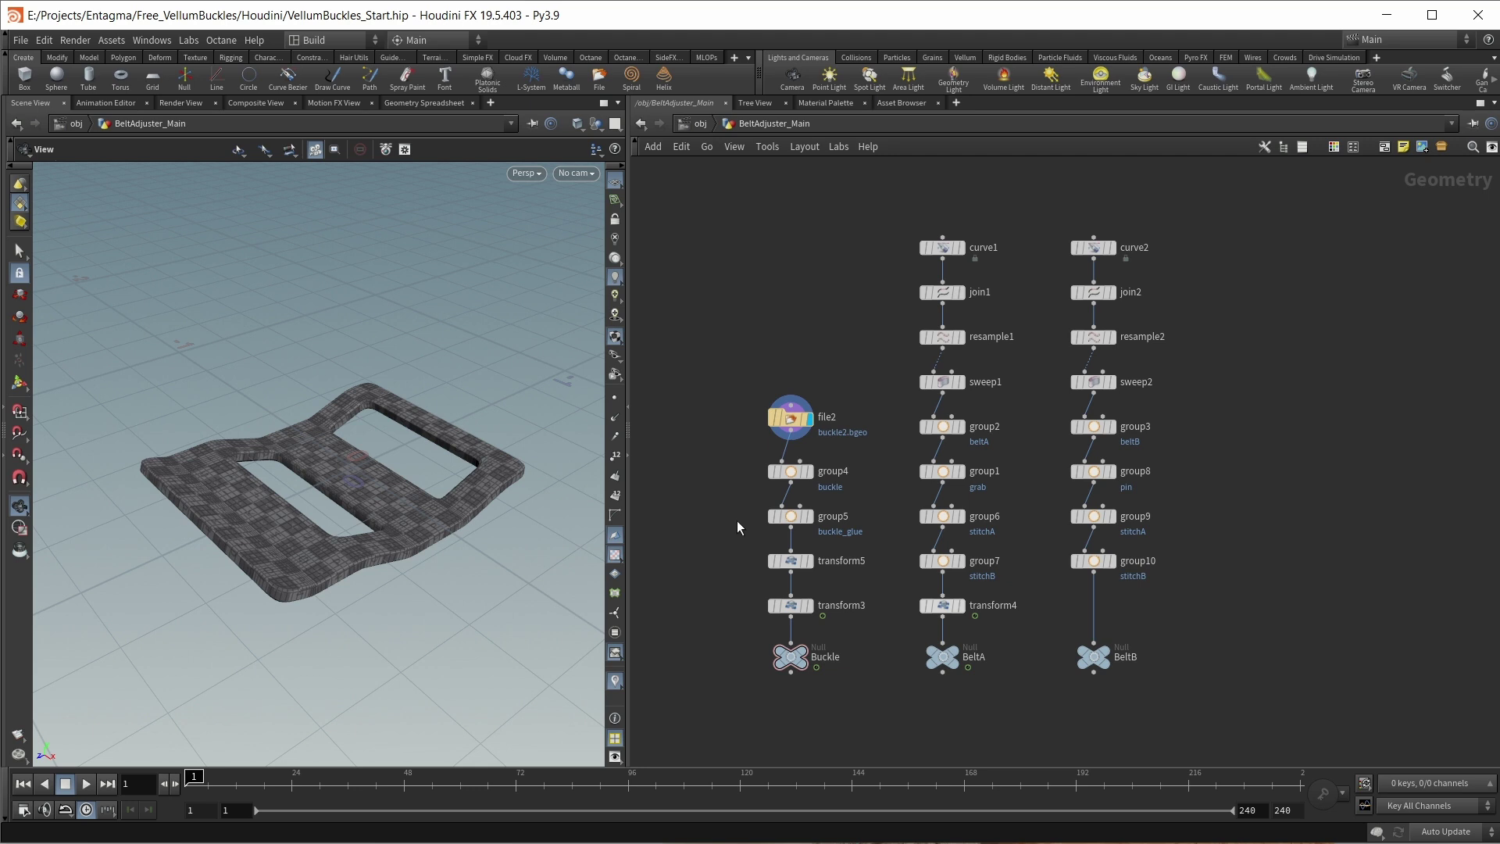
Step: Display the buckle and buckle_glue groups of the buckle chain and show the parameters of group5
{"action": "left_click", "coordinate": [810, 471]}
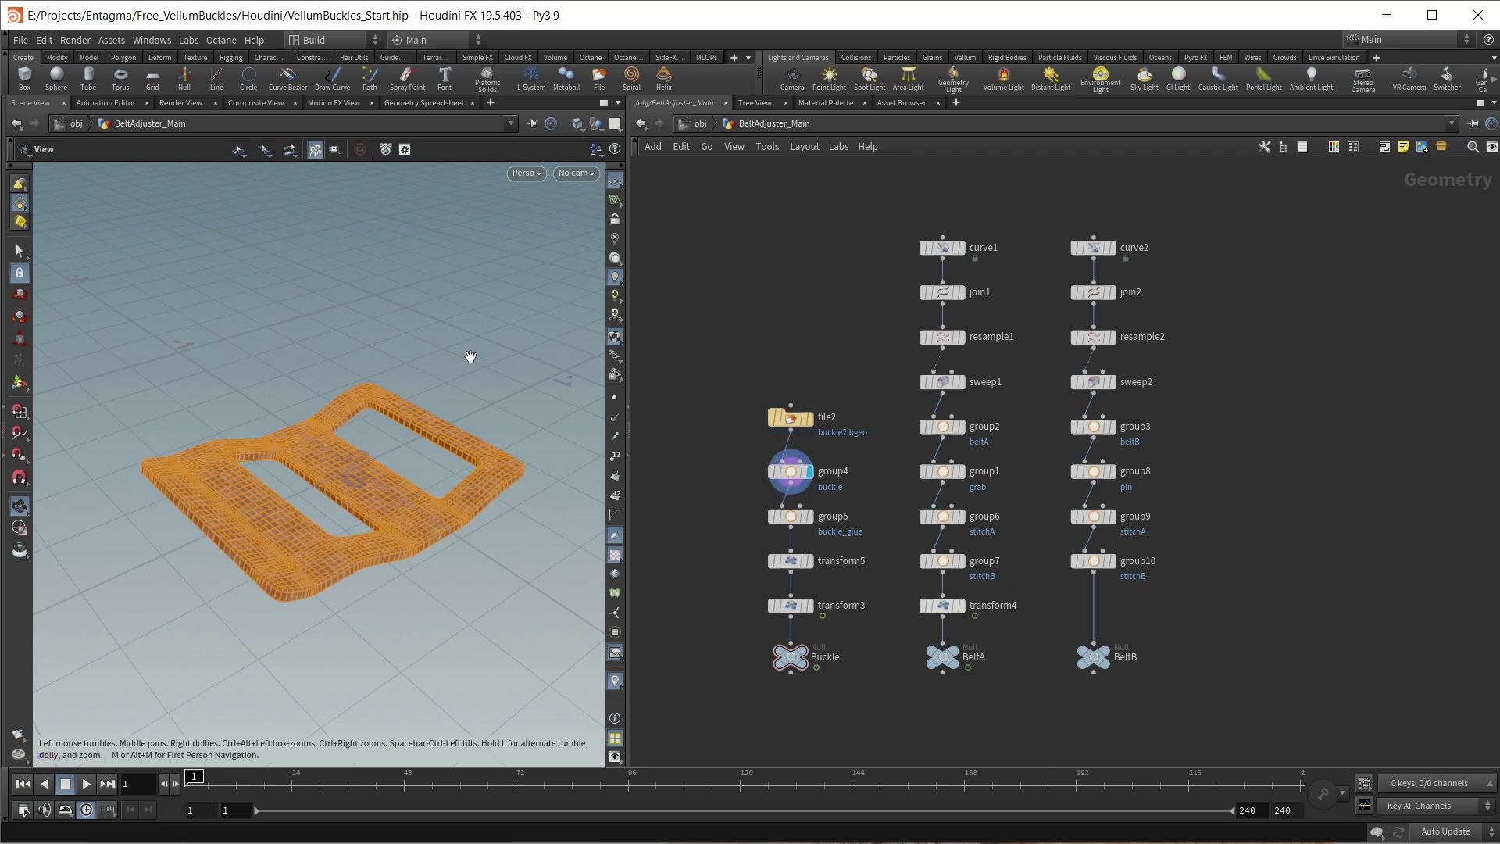
{"action": "left_click", "coordinate": [810, 517]}
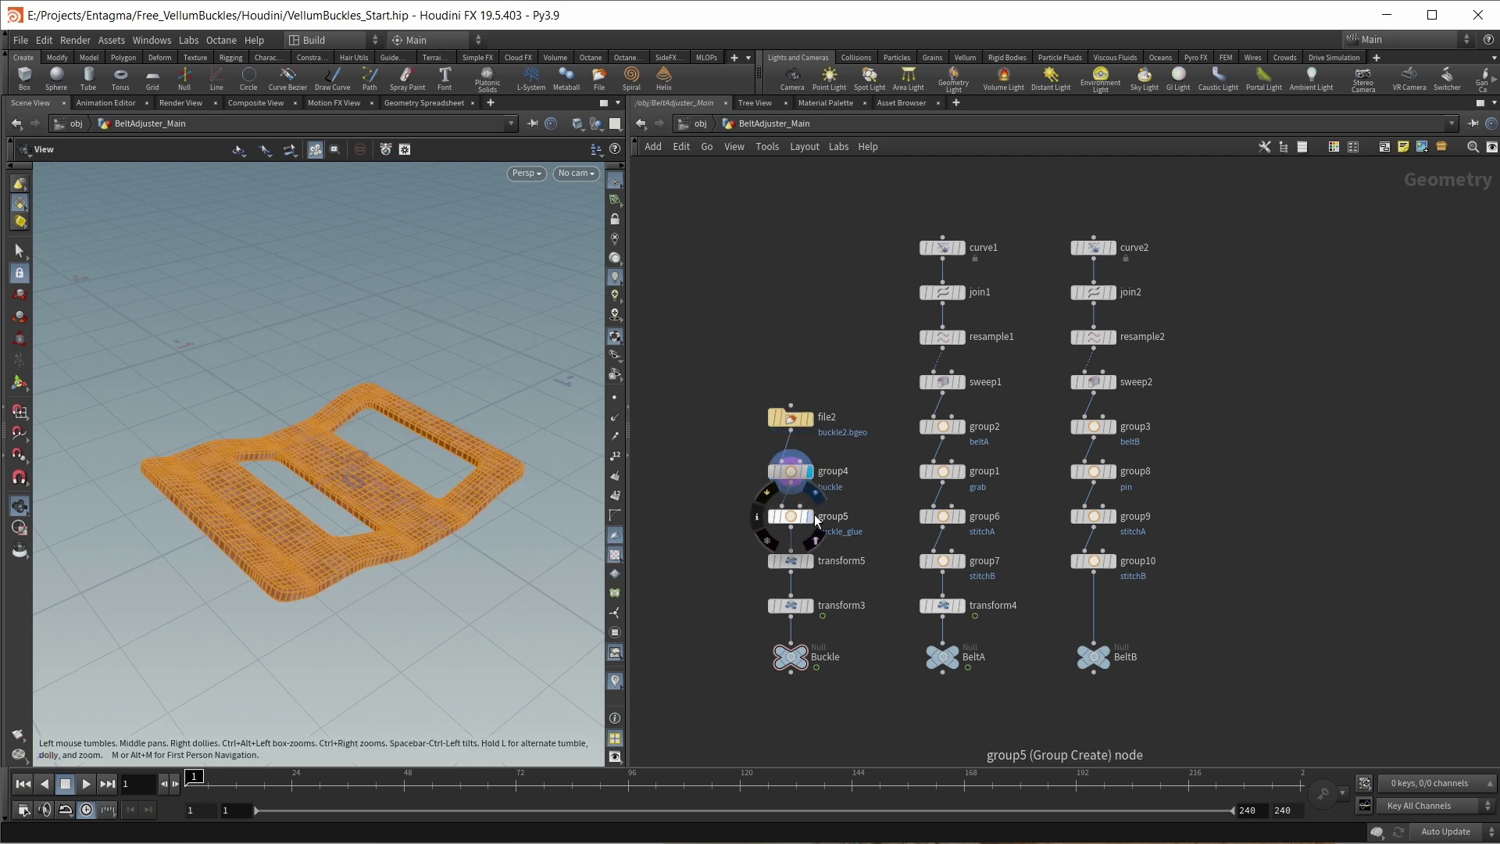
{"action": "left_click_drag", "start_coordinate": [500, 421], "coordinate": [385, 492]}
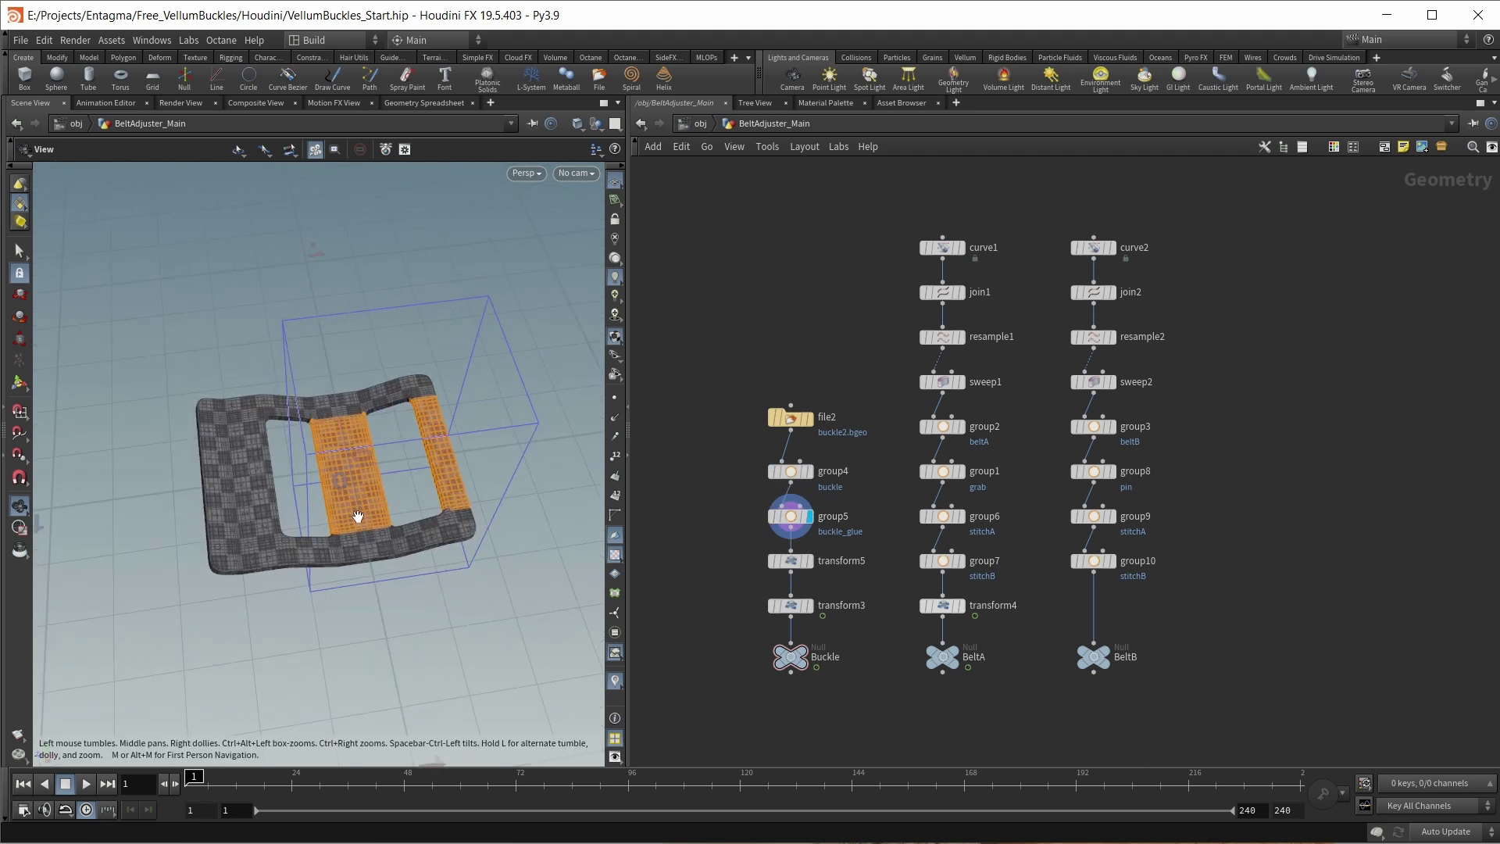
{"action": "key", "text": "p"}
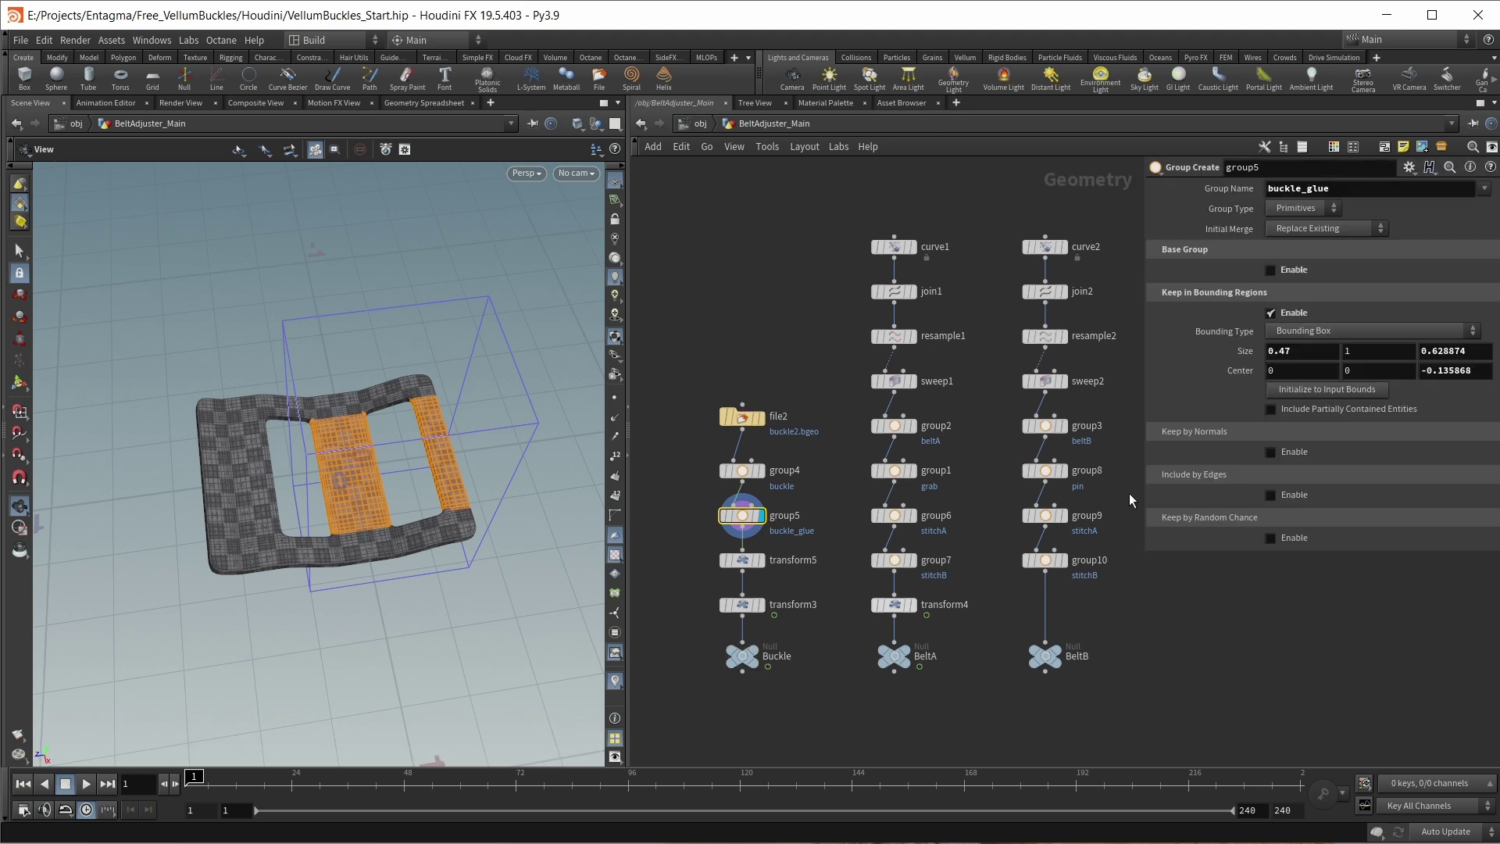
Step: Examine the transform5 and transform3 nodes of the buckle chain and view the transformed buckle
{"action": "left_click", "coordinate": [744, 561]}
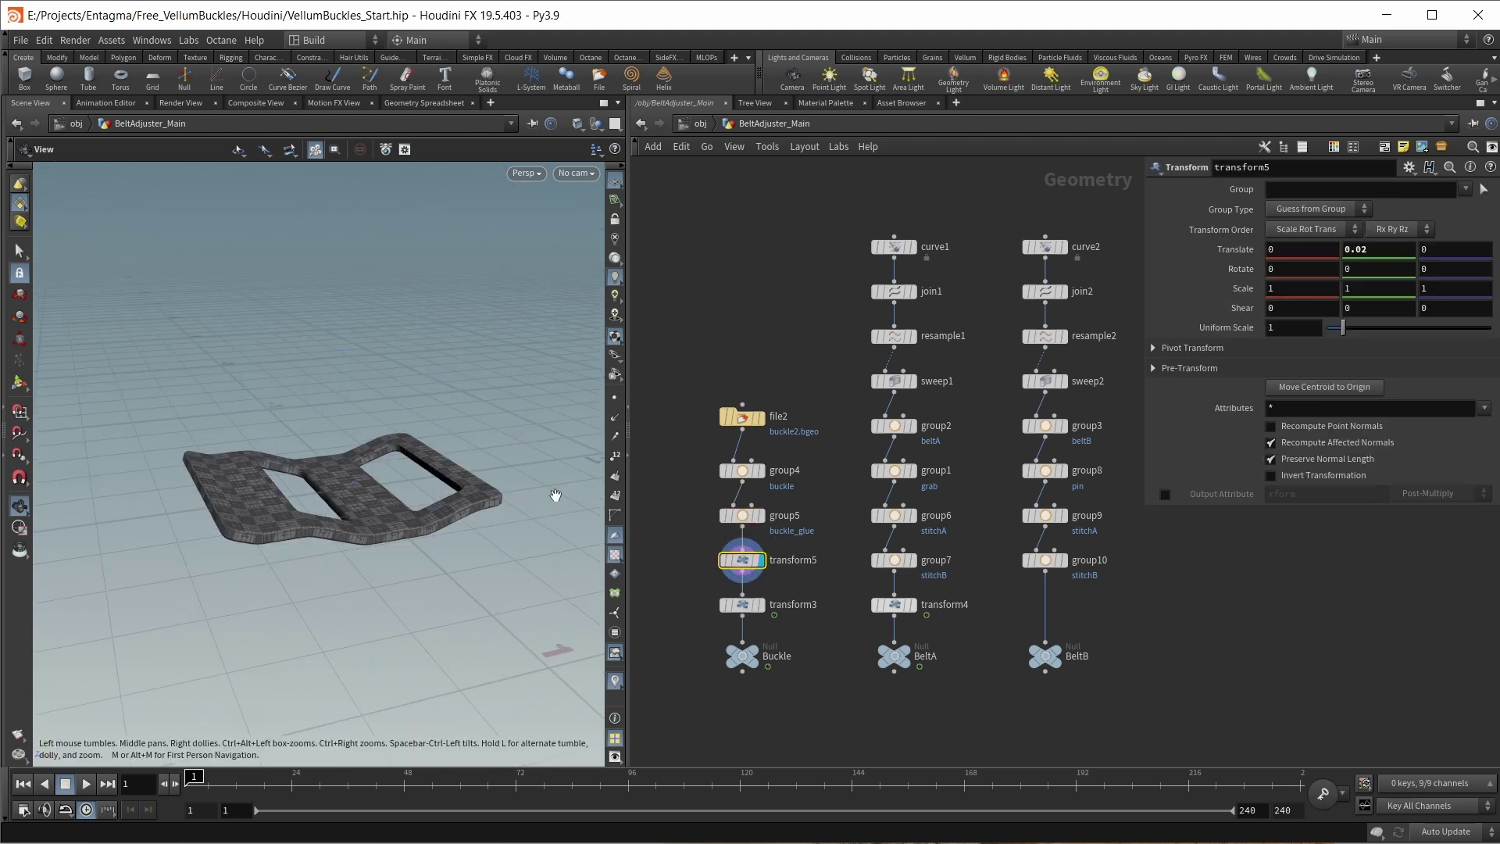
{"action": "left_click", "coordinate": [761, 606]}
{"action": "key", "text": "Up"}
{"action": "right_click_drag", "start_coordinate": [419, 622], "coordinate": [293, 631]}
{"action": "middle_click_drag", "start_coordinate": [328, 621], "coordinate": [452, 507]}
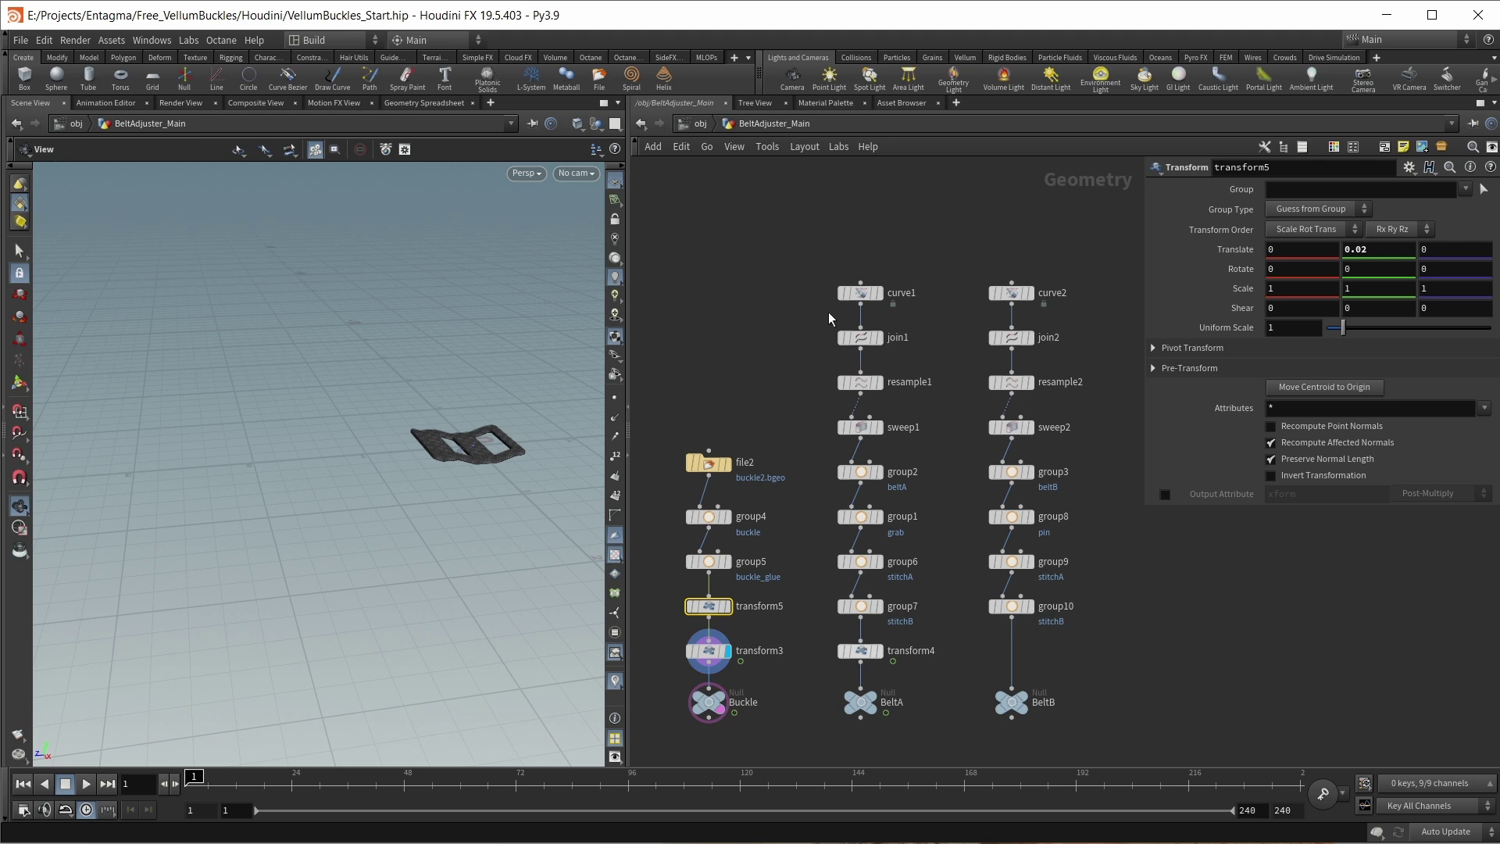
Step: Display curve1 and join1 of the BeltA chain and try enabling the Blend option on join1
{"action": "left_click", "coordinate": [878, 293]}
{"action": "left_click_drag", "start_coordinate": [433, 477], "coordinate": [468, 523]}
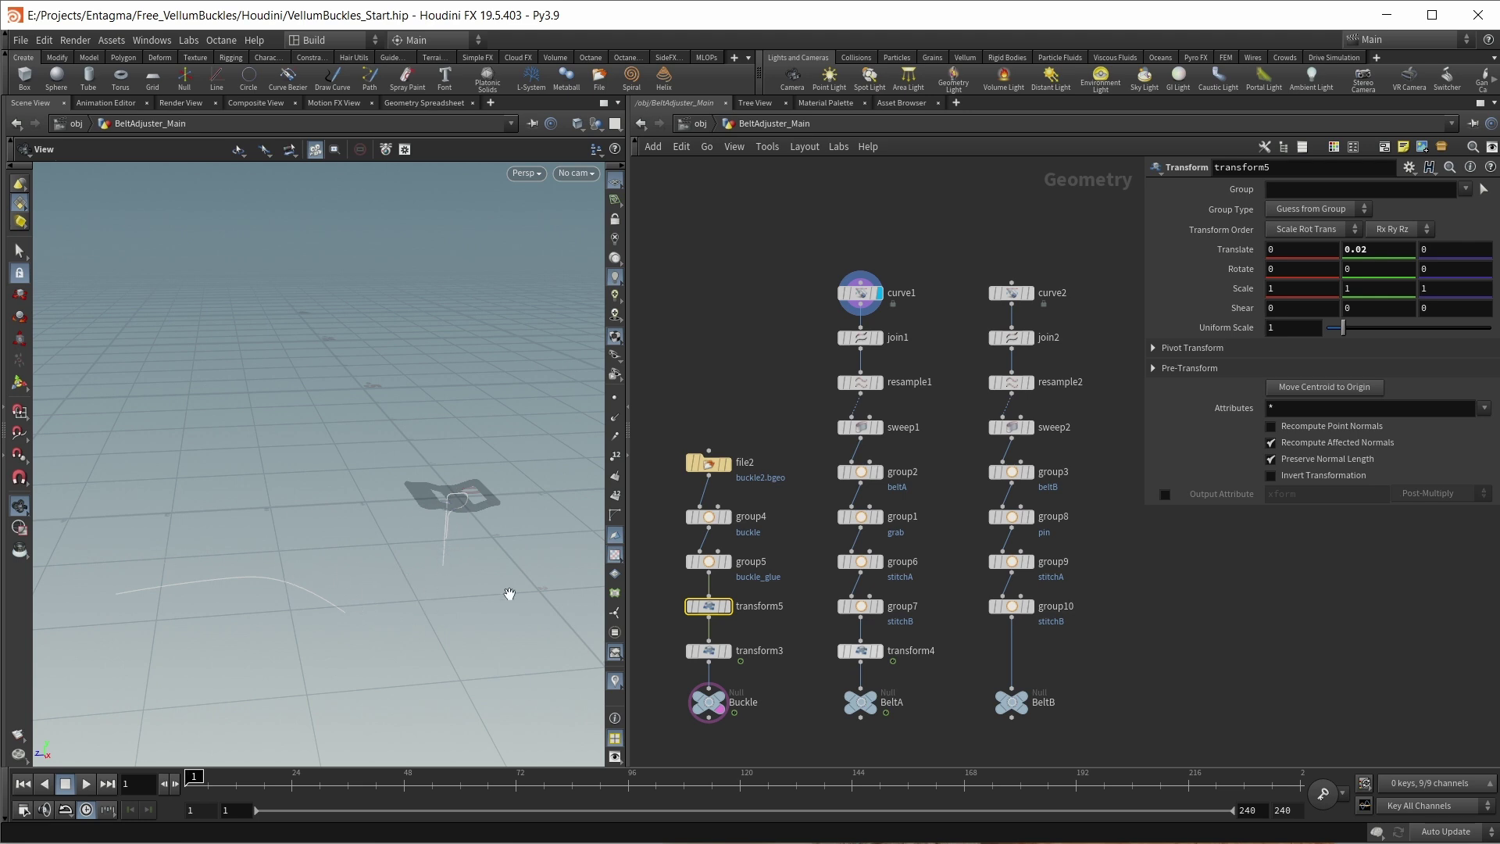
{"action": "left_click", "coordinate": [878, 337]}
{"action": "left_click", "coordinate": [858, 344]}
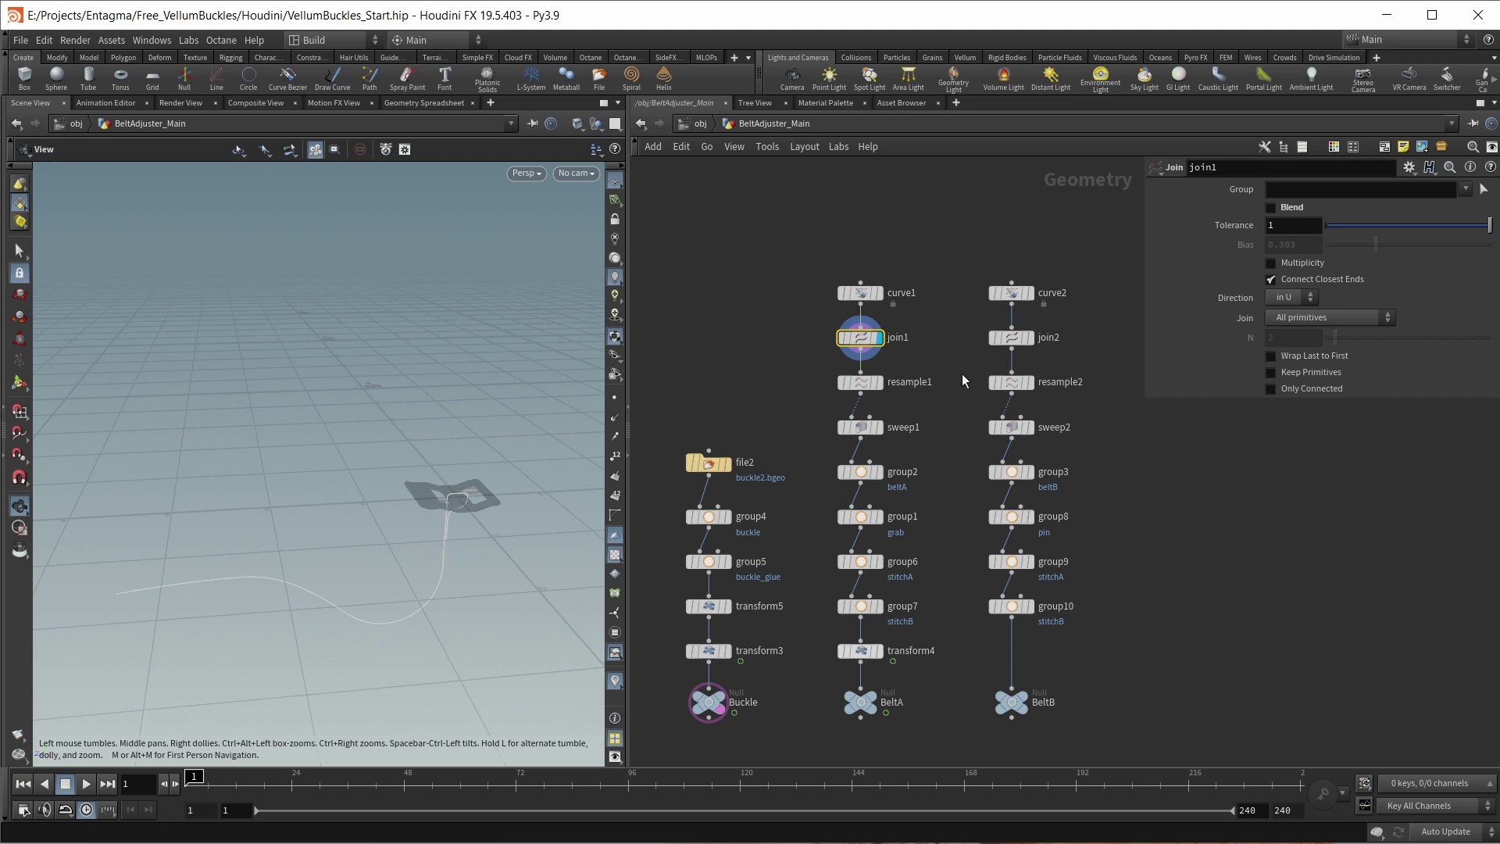
{"action": "mouse_move", "coordinate": [855, 342]}
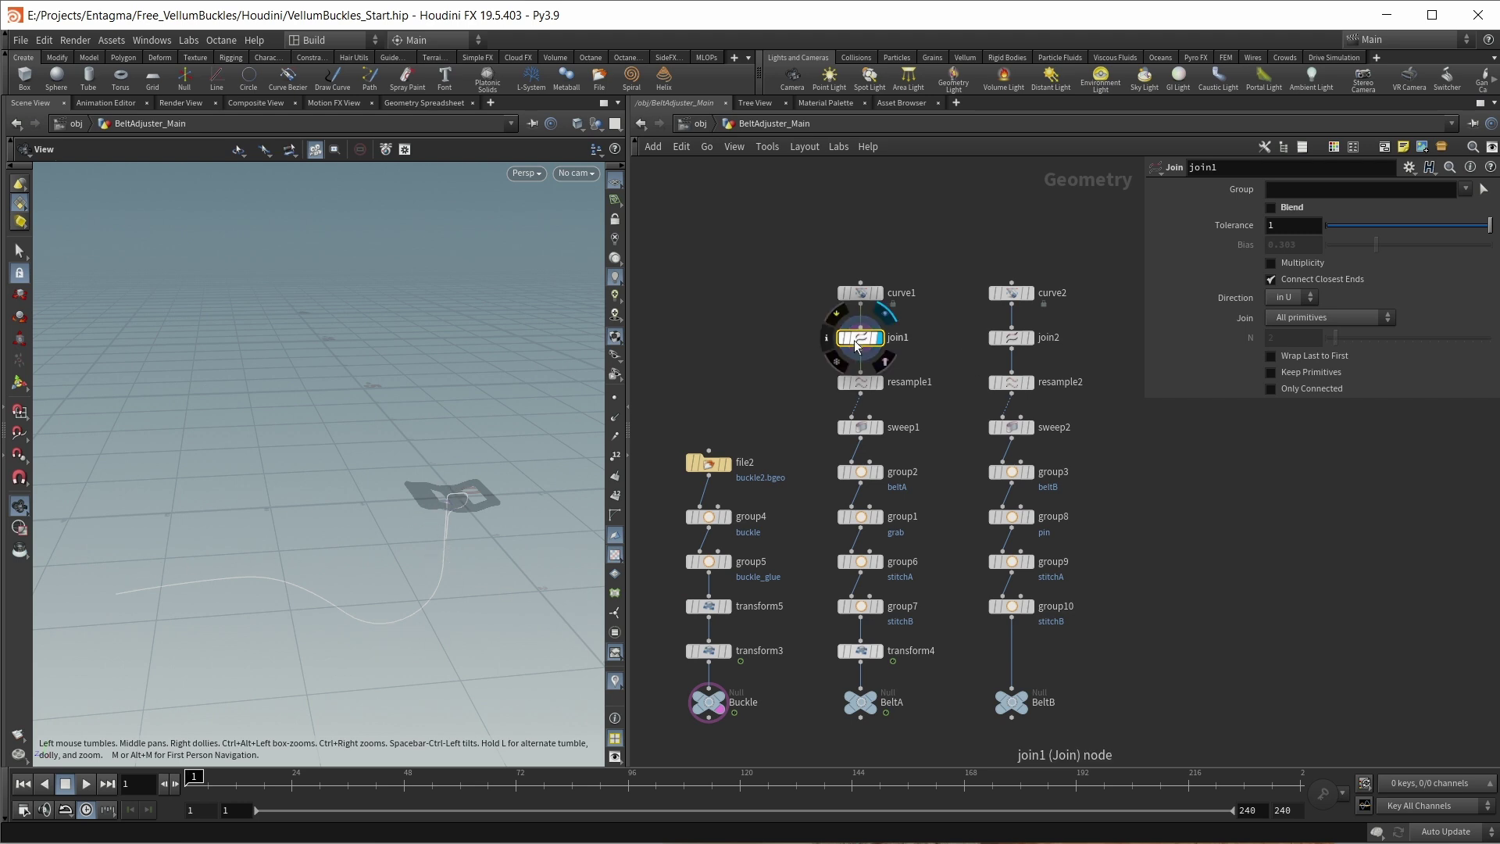
{"action": "left_click", "coordinate": [1270, 208]}
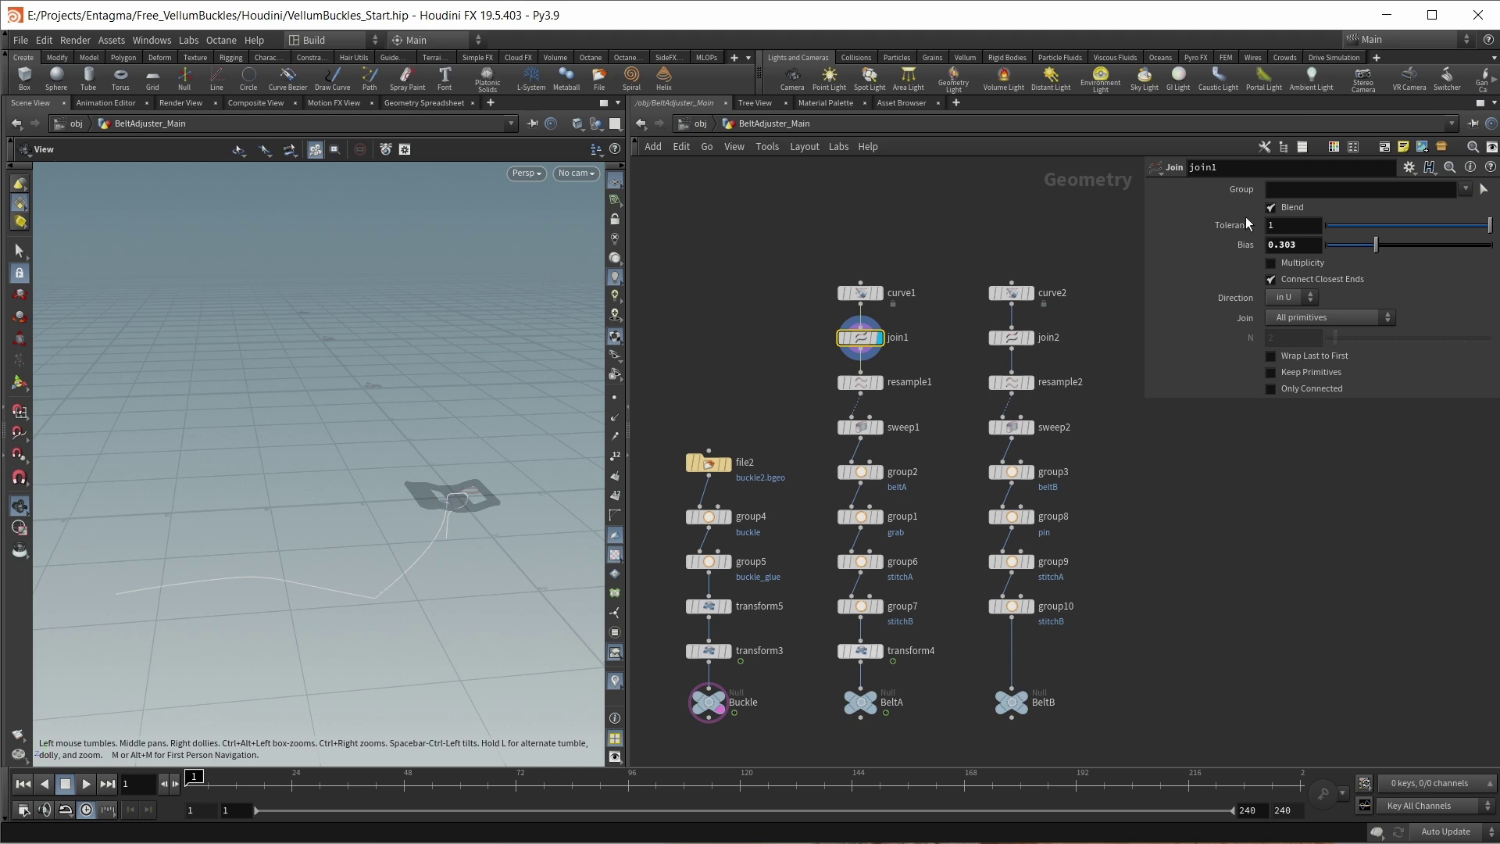
Step: Examine the resample1 and sweep1 nodes that turn the BeltA curve into a belt strip
{"action": "left_click", "coordinate": [854, 386]}
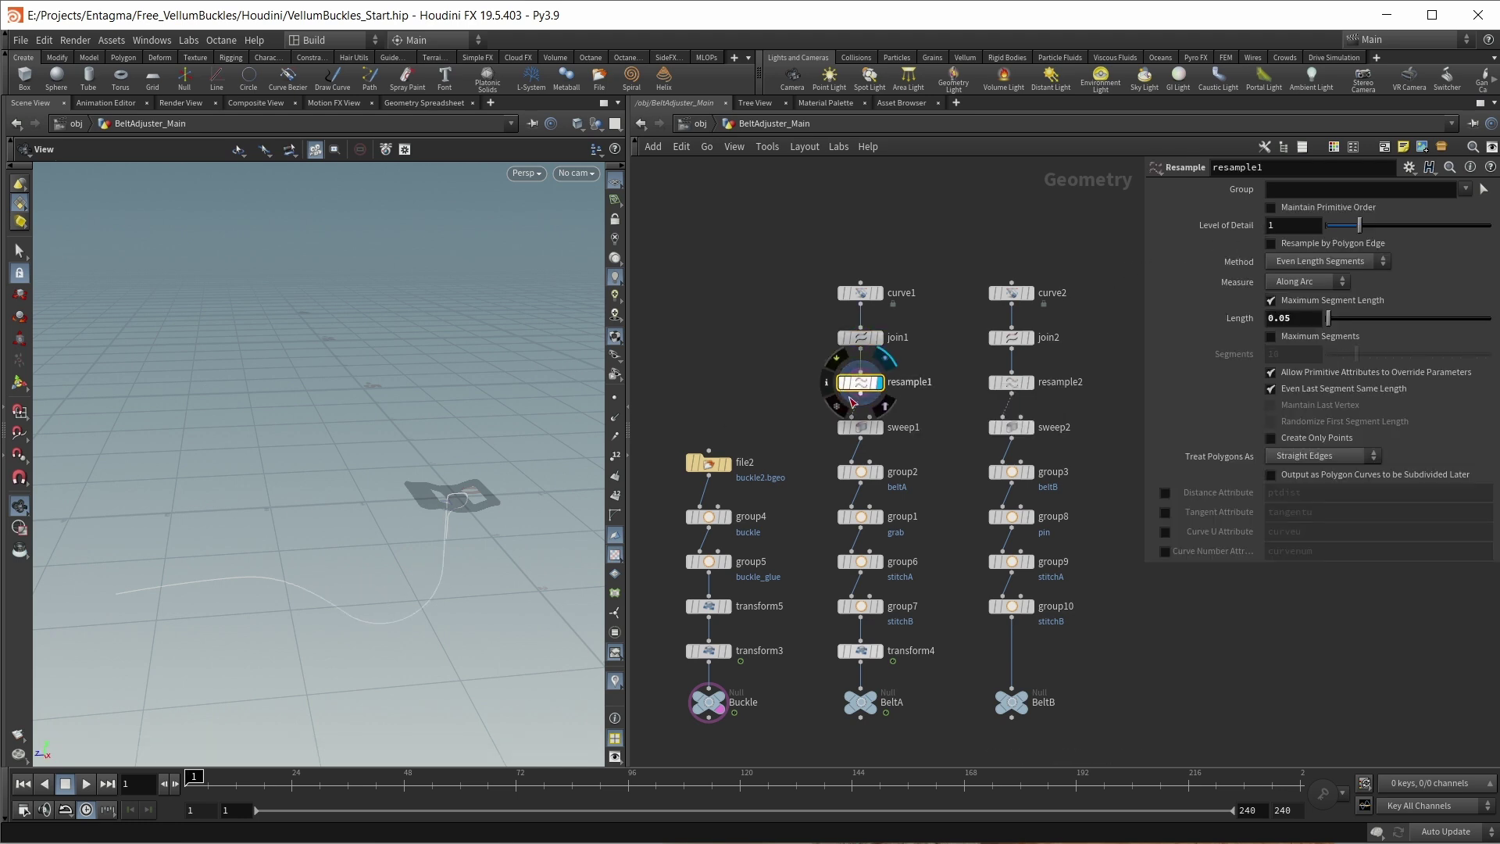
{"action": "left_click", "coordinate": [878, 428]}
{"action": "left_click", "coordinate": [860, 430]}
{"action": "left_click_drag", "start_coordinate": [409, 546], "coordinate": [443, 576]}
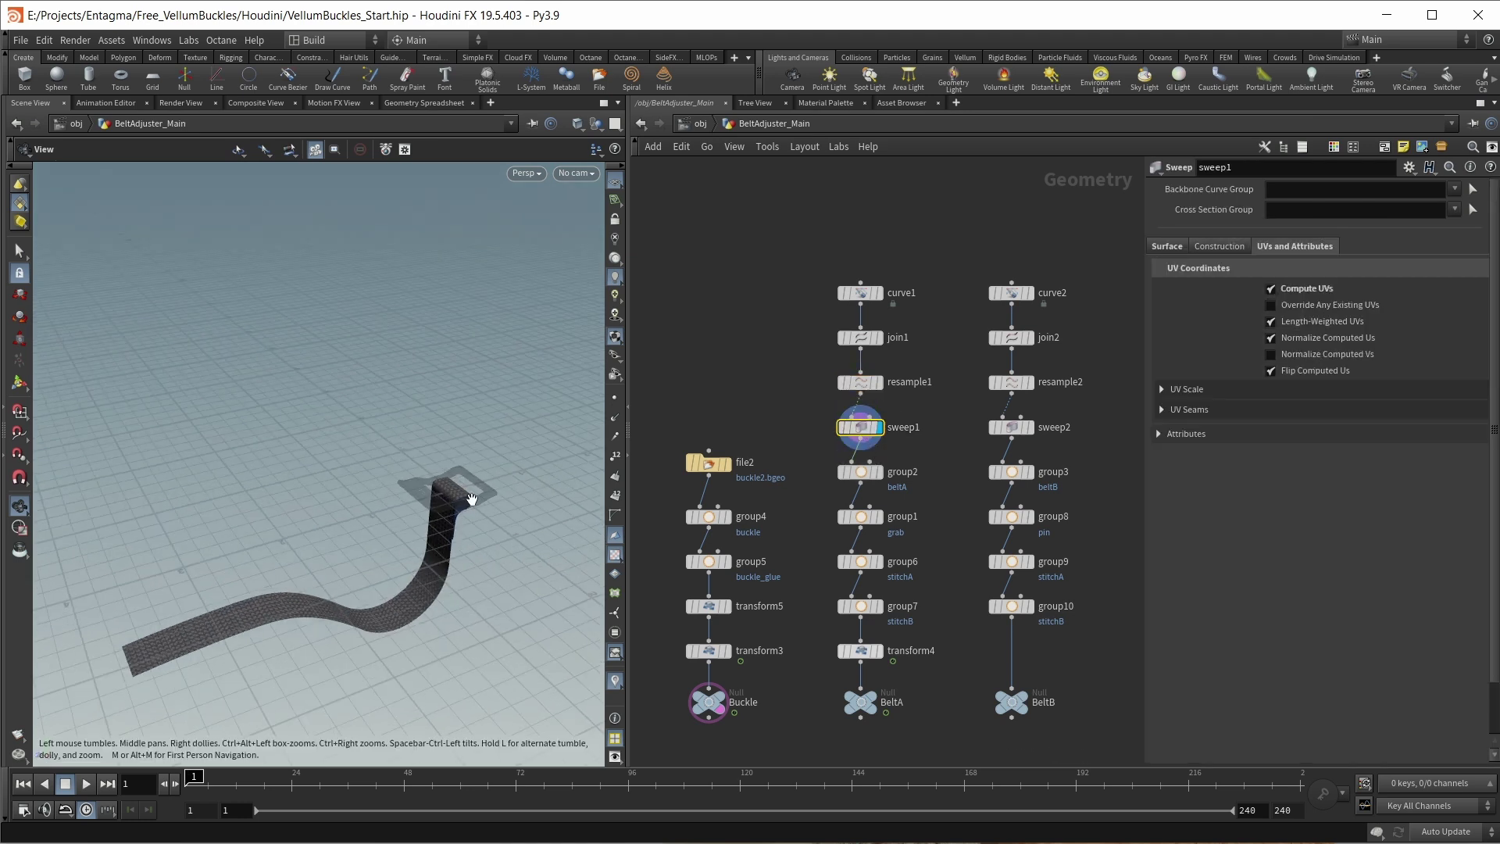
{"action": "left_click_drag", "start_coordinate": [472, 500], "coordinate": [467, 503]}
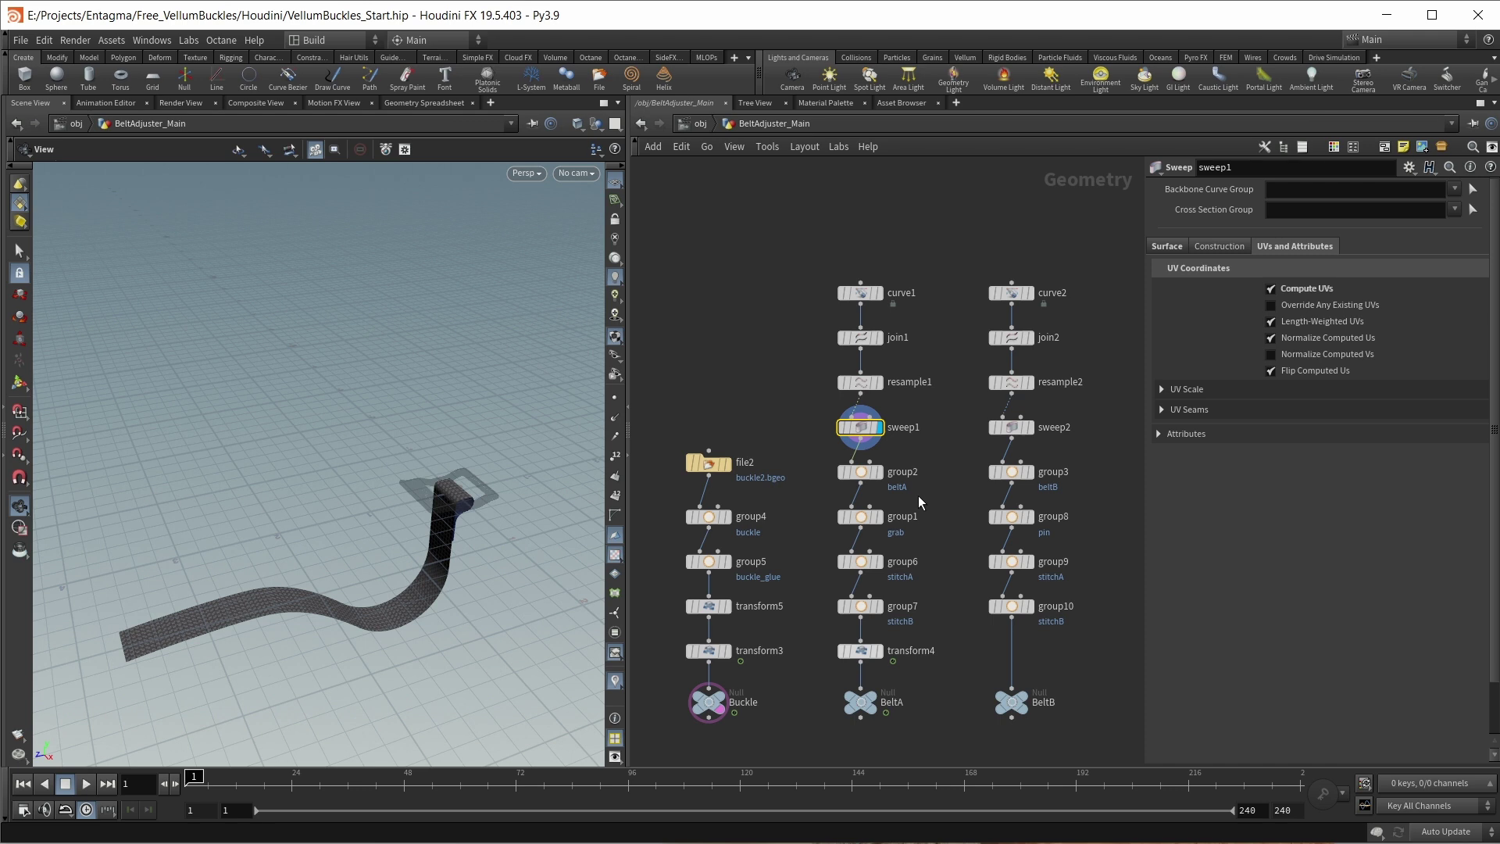
Step: Display the beltA, grab, stitchA and stitchB groups of the BeltA chain one after another
{"action": "left_click", "coordinate": [878, 471]}
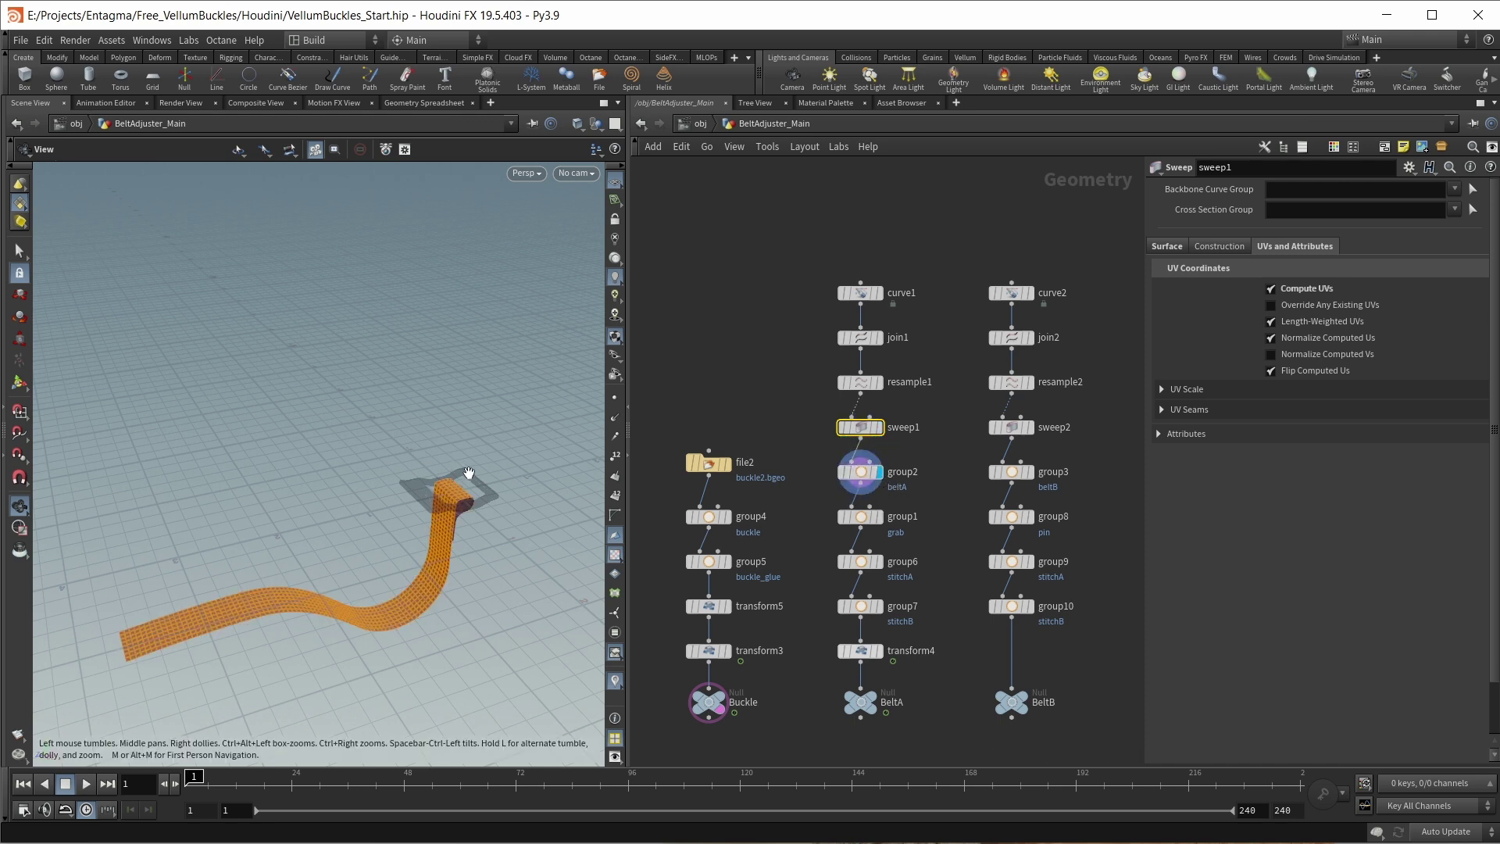
{"action": "left_click", "coordinate": [878, 516]}
{"action": "scroll", "coordinate": [335, 545], "scroll_direction": "up", "scroll_amount": 6}
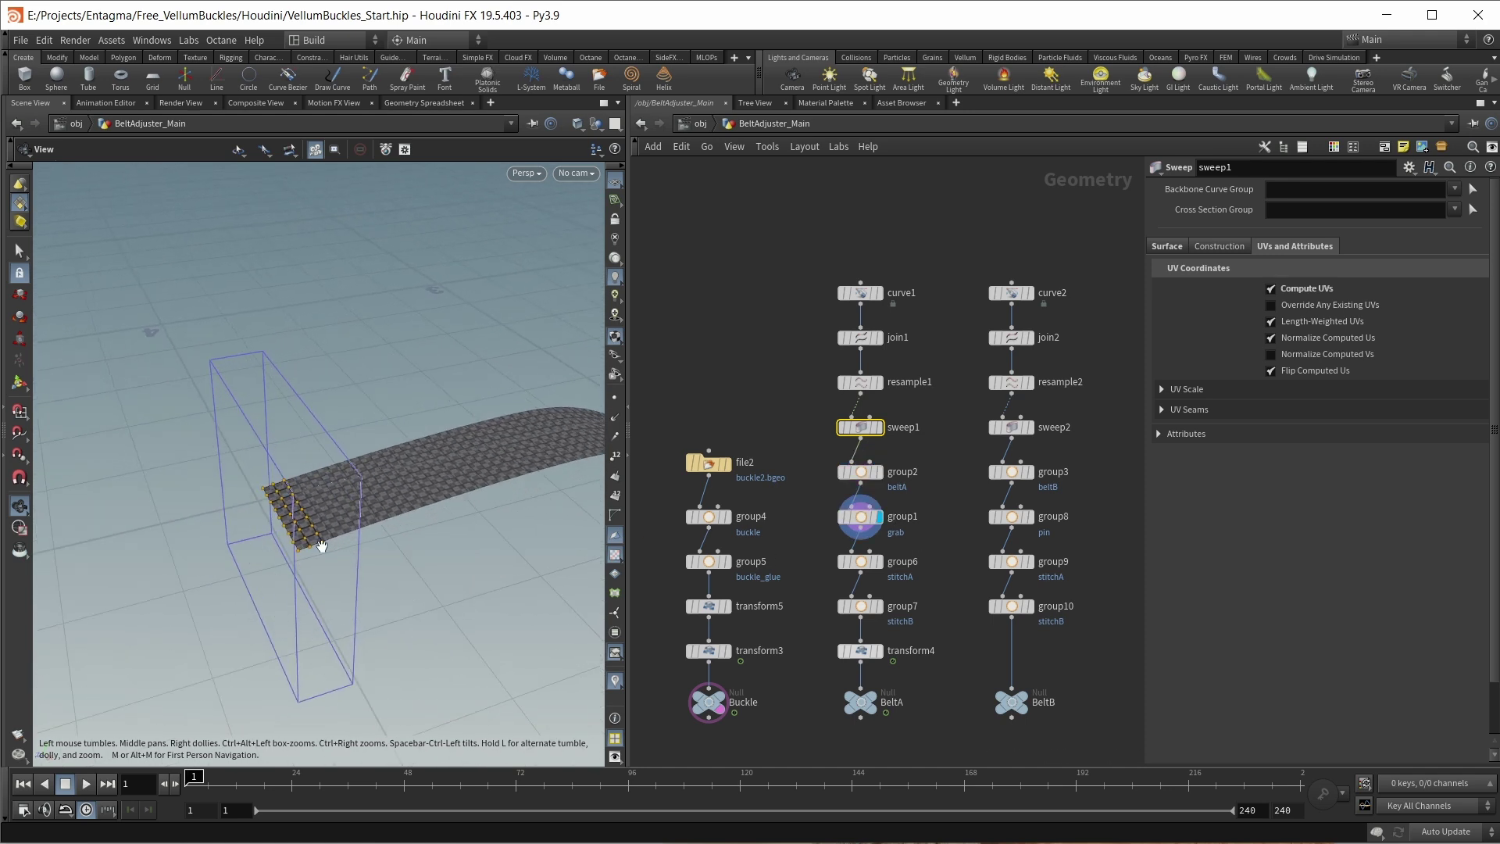
{"action": "scroll", "coordinate": [271, 460], "scroll_direction": "down", "scroll_amount": 10}
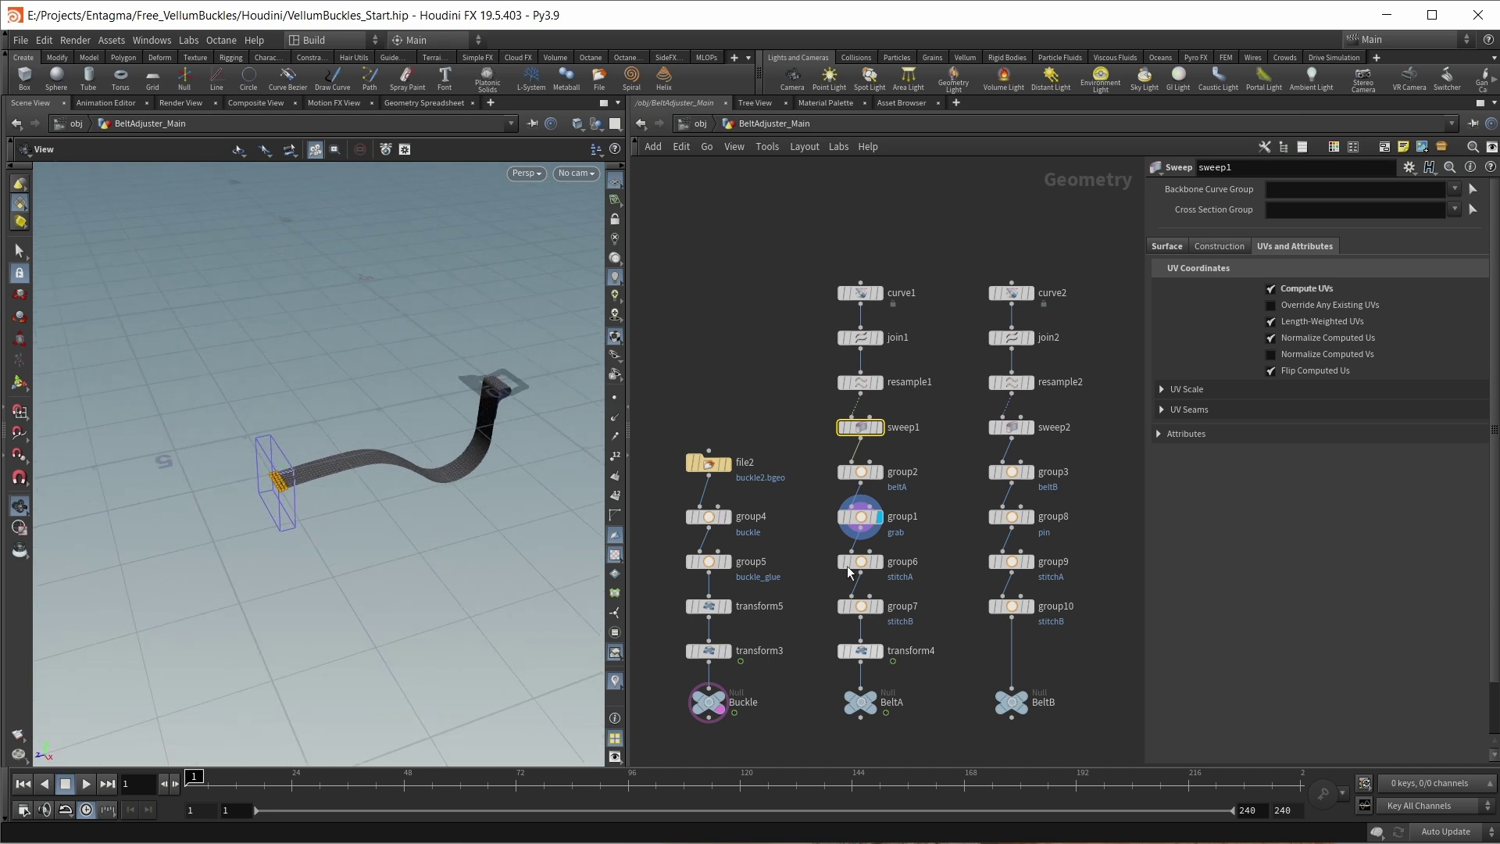
{"action": "left_click", "coordinate": [880, 561]}
{"action": "left_click", "coordinate": [879, 606]}
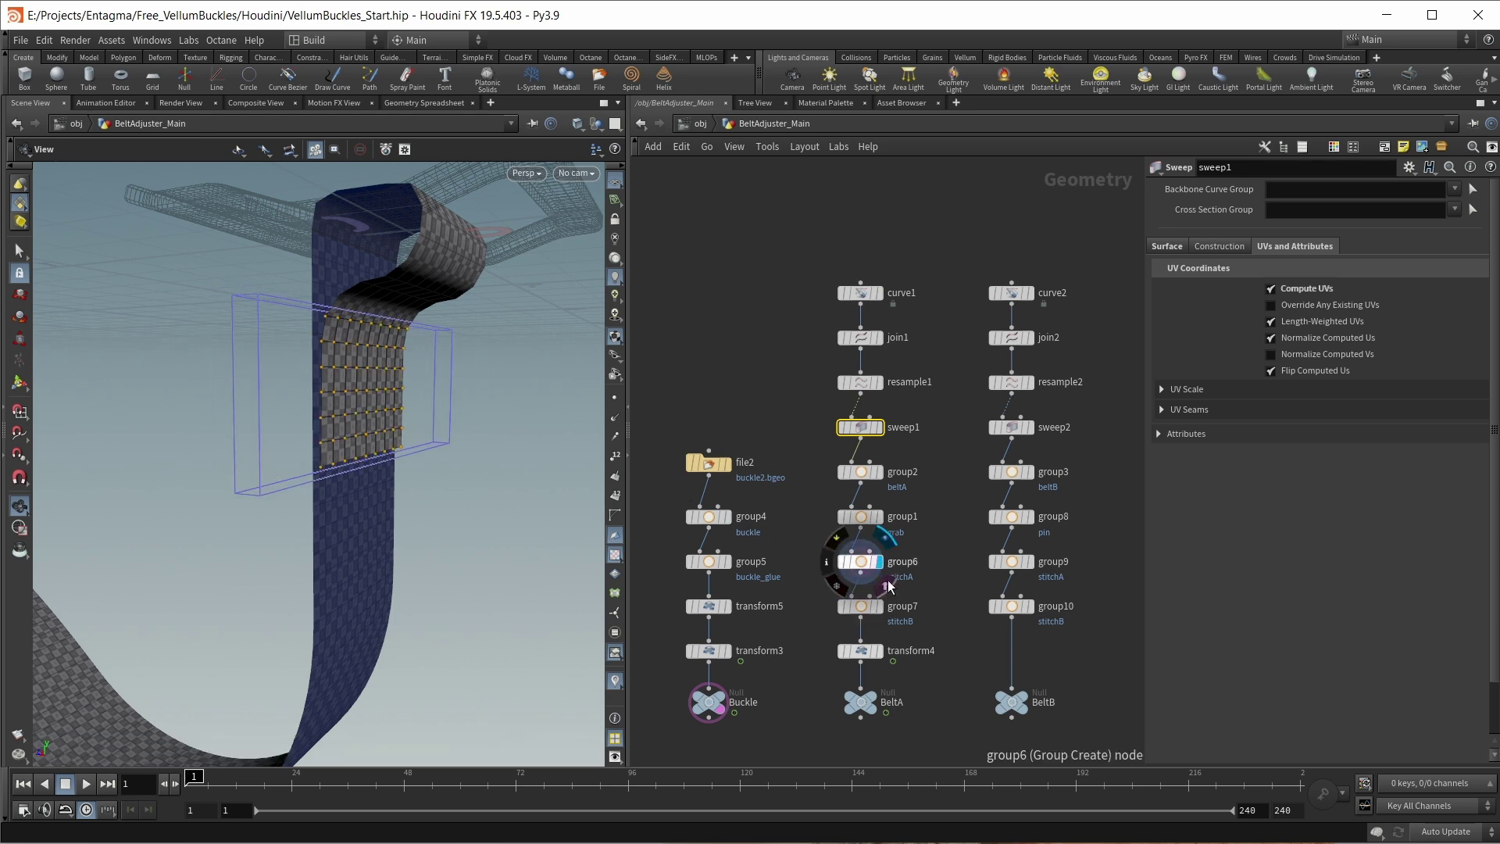
{"action": "mouse_move", "coordinate": [893, 613]}
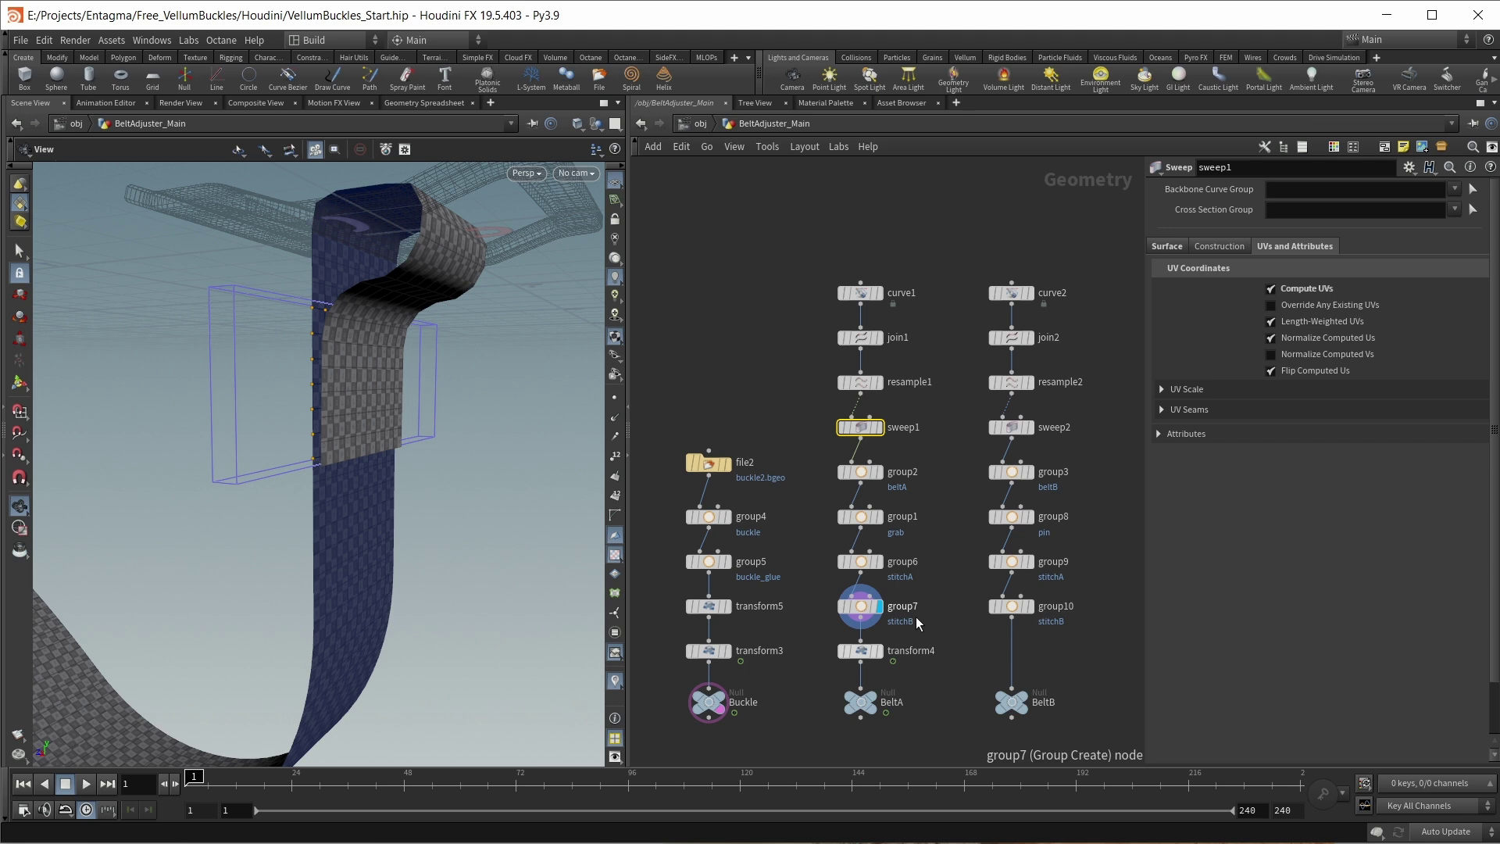
Step: Examine transform4 of the BeltA chain and move the timeline to frame 30 to view its animated pull
{"action": "left_click", "coordinate": [879, 651]}
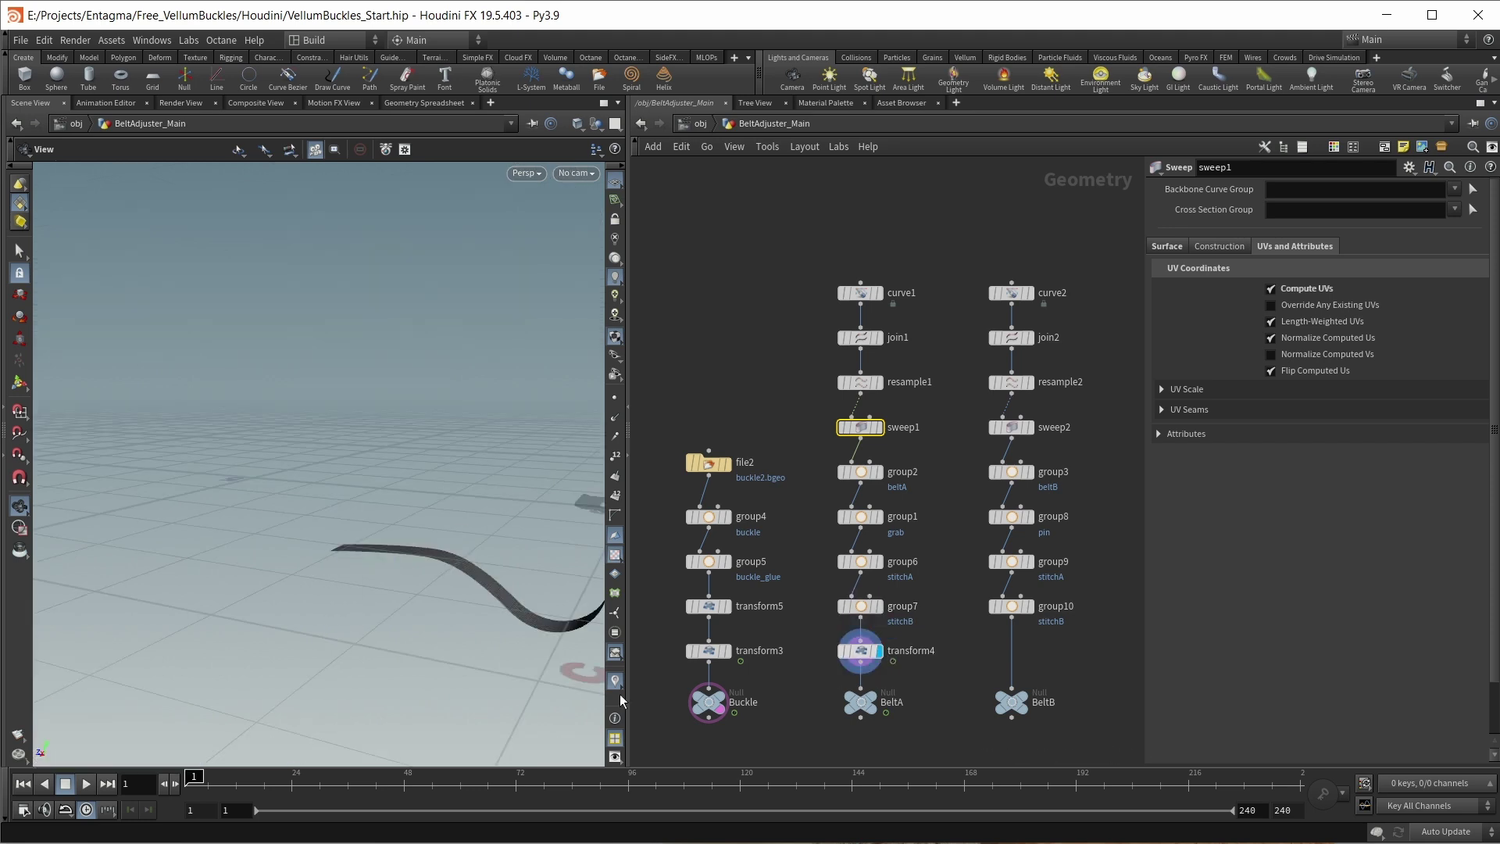
{"action": "left_click", "coordinate": [860, 651]}
{"action": "left_click_drag", "start_coordinate": [193, 773], "coordinate": [320, 777]}
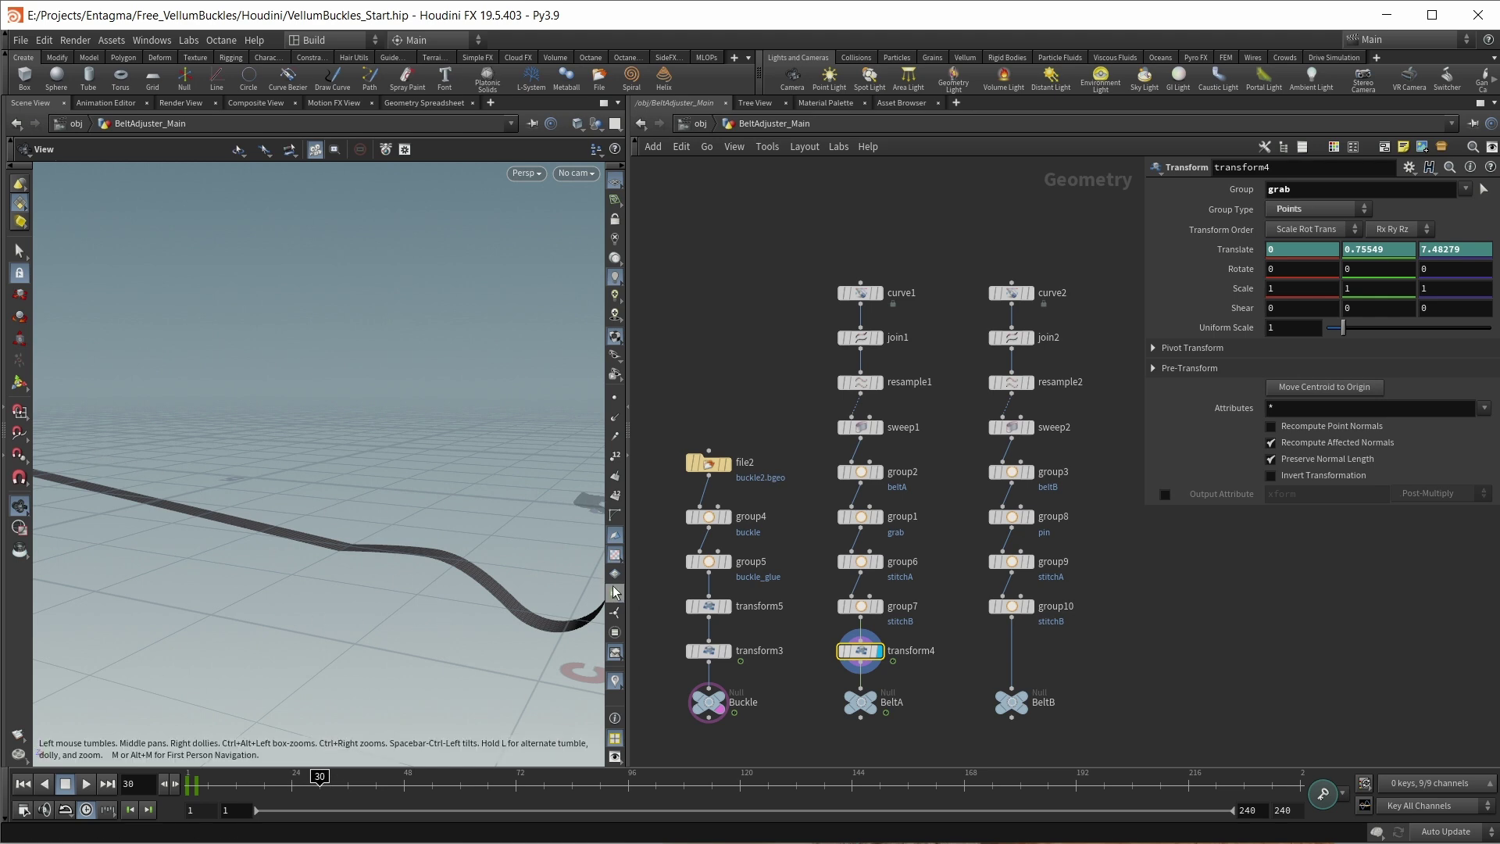
{"action": "middle_click_drag", "start_coordinate": [482, 479], "coordinate": [233, 475]}
{"action": "left_click_drag", "start_coordinate": [233, 475], "coordinate": [399, 457]}
{"action": "middle_click_drag", "start_coordinate": [399, 457], "coordinate": [362, 485]}
{"action": "scroll", "coordinate": [362, 485], "scroll_direction": "up", "scroll_amount": 3}
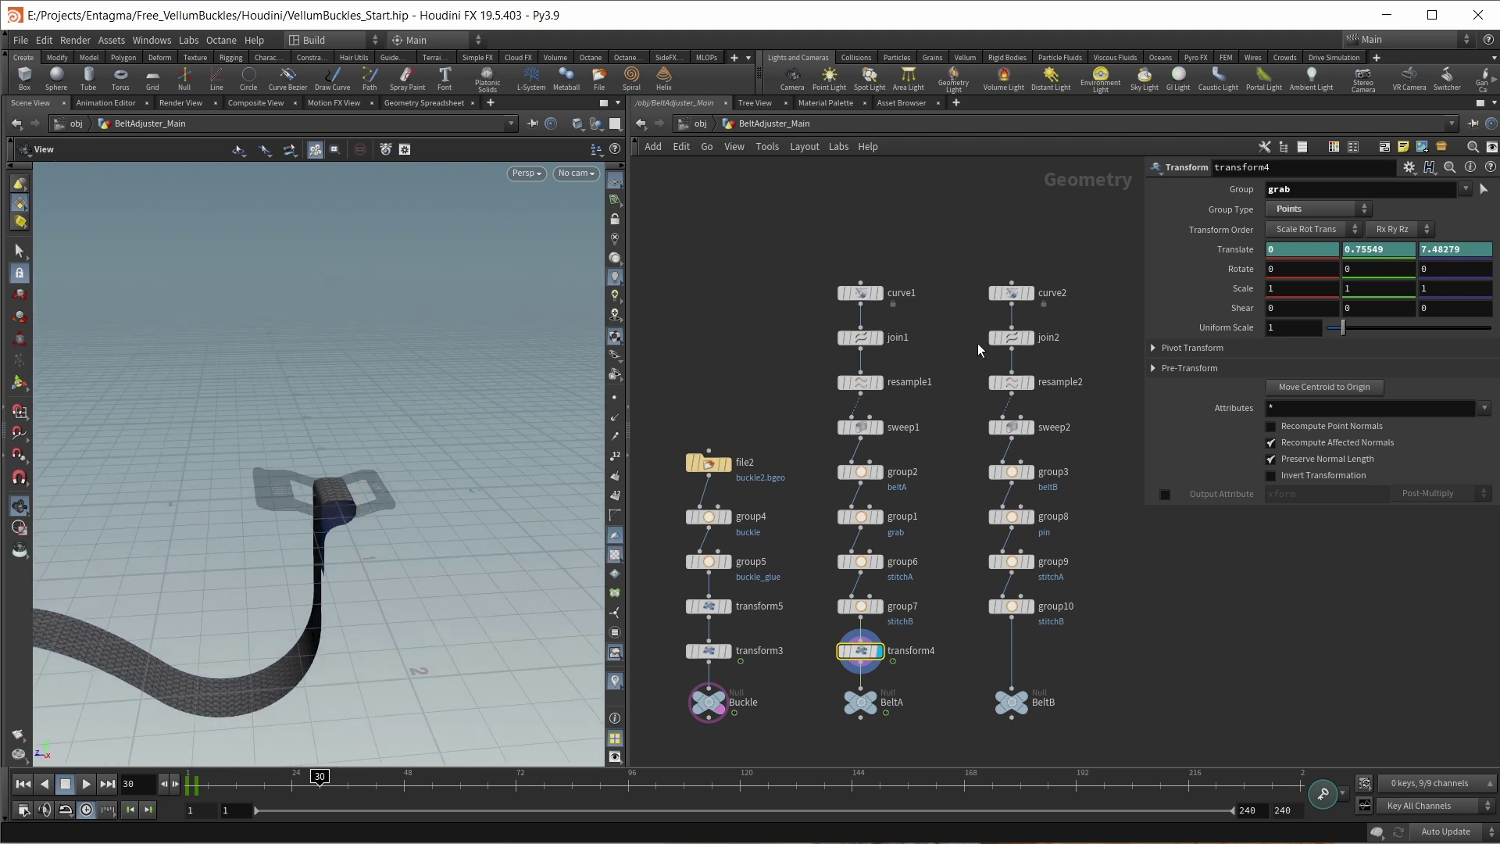
Step: Display the BeltB chain from curve2 through join2, resample2 and sweep2 to the beltB group
{"action": "left_click", "coordinate": [1029, 294]}
{"action": "scroll", "coordinate": [302, 469], "scroll_direction": "down", "scroll_amount": 3}
{"action": "middle_click_drag", "start_coordinate": [318, 472], "coordinate": [345, 500]}
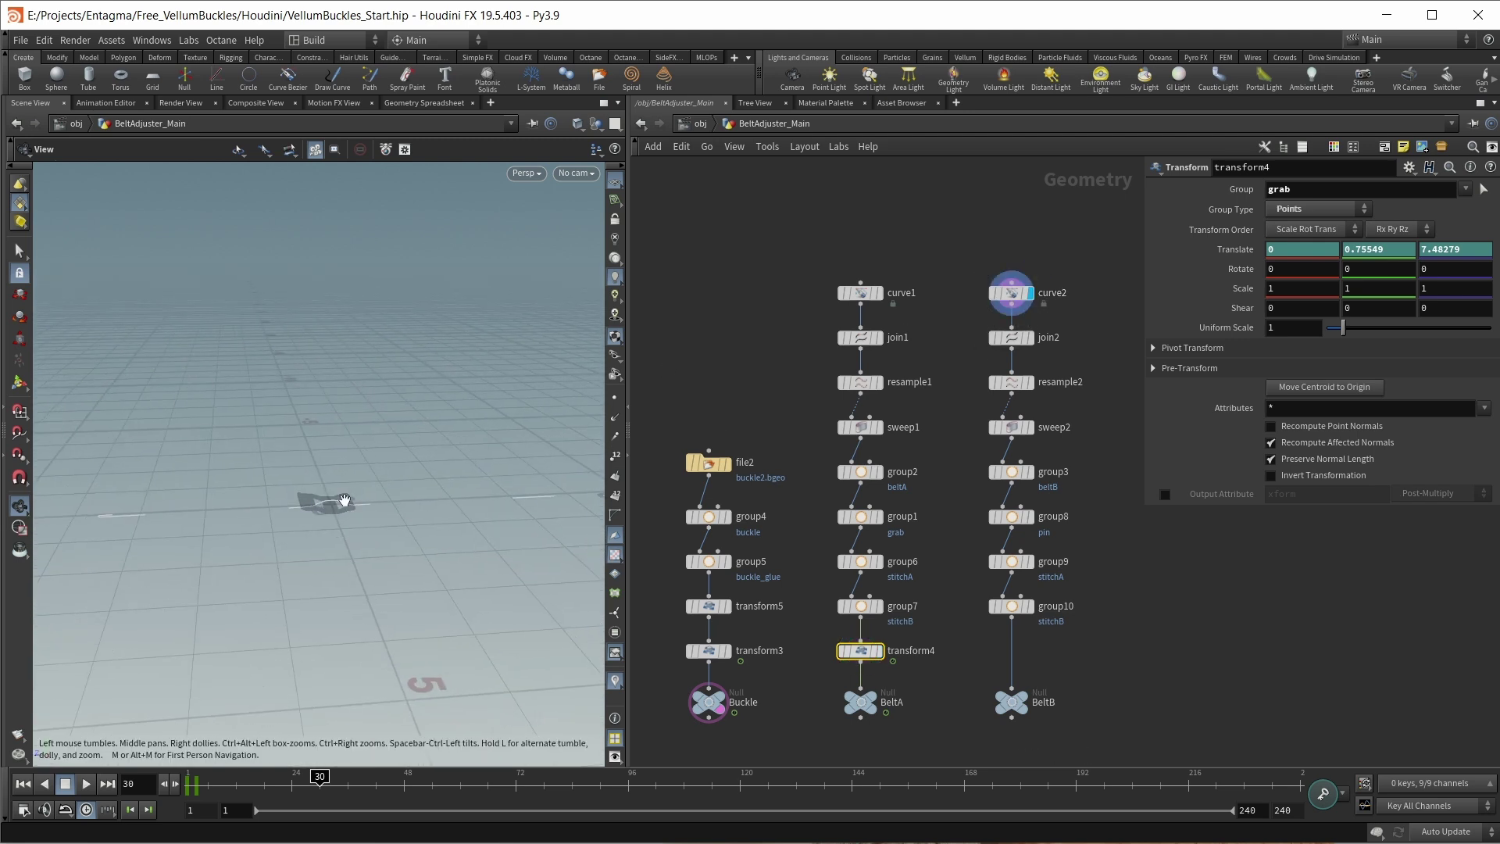
{"action": "left_click", "coordinate": [1030, 338]}
{"action": "left_click", "coordinate": [1030, 382]}
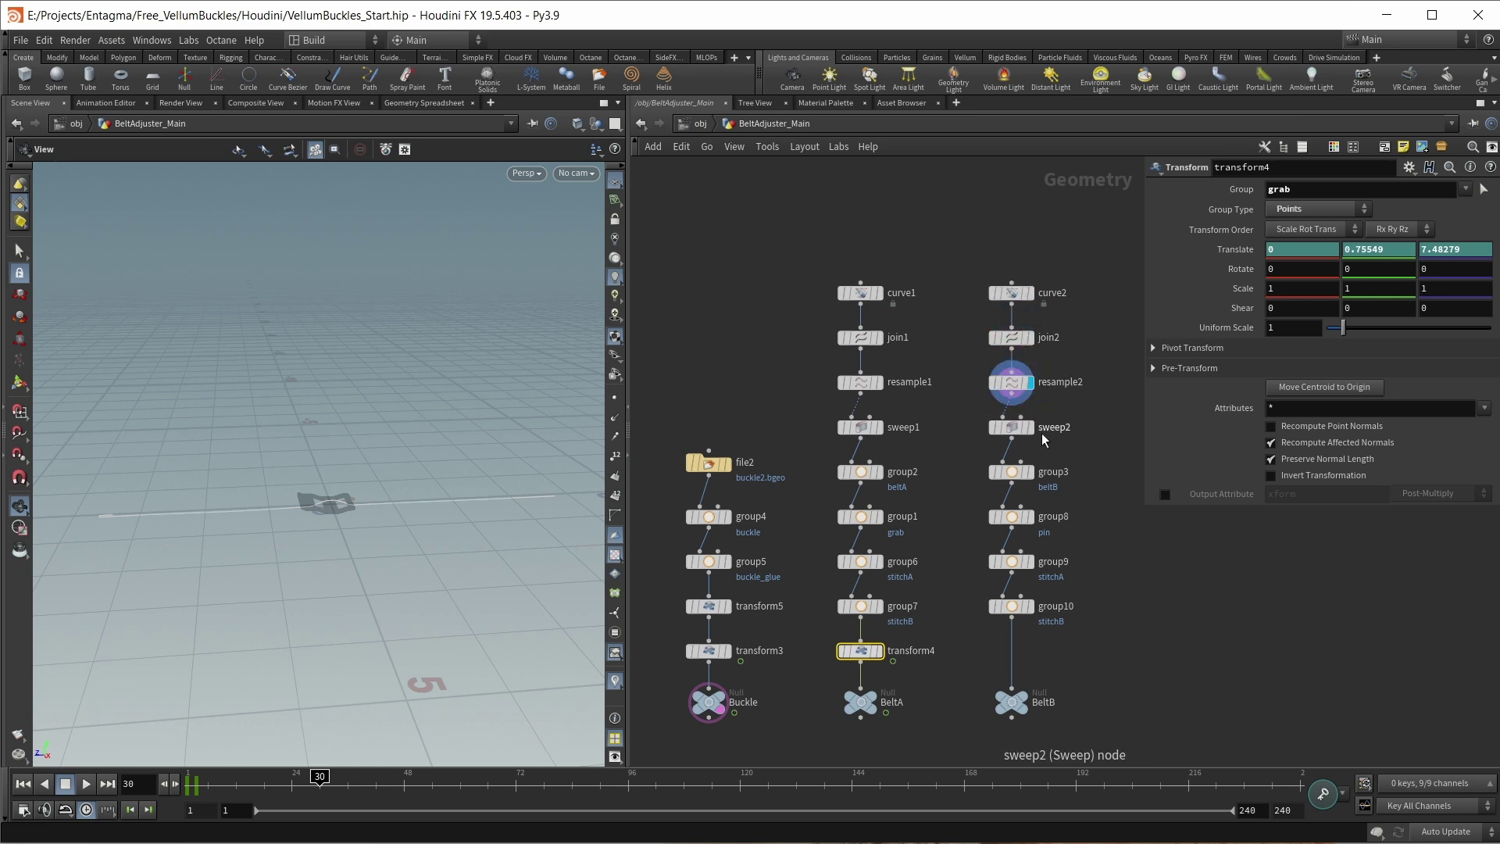
{"action": "left_click", "coordinate": [1030, 428]}
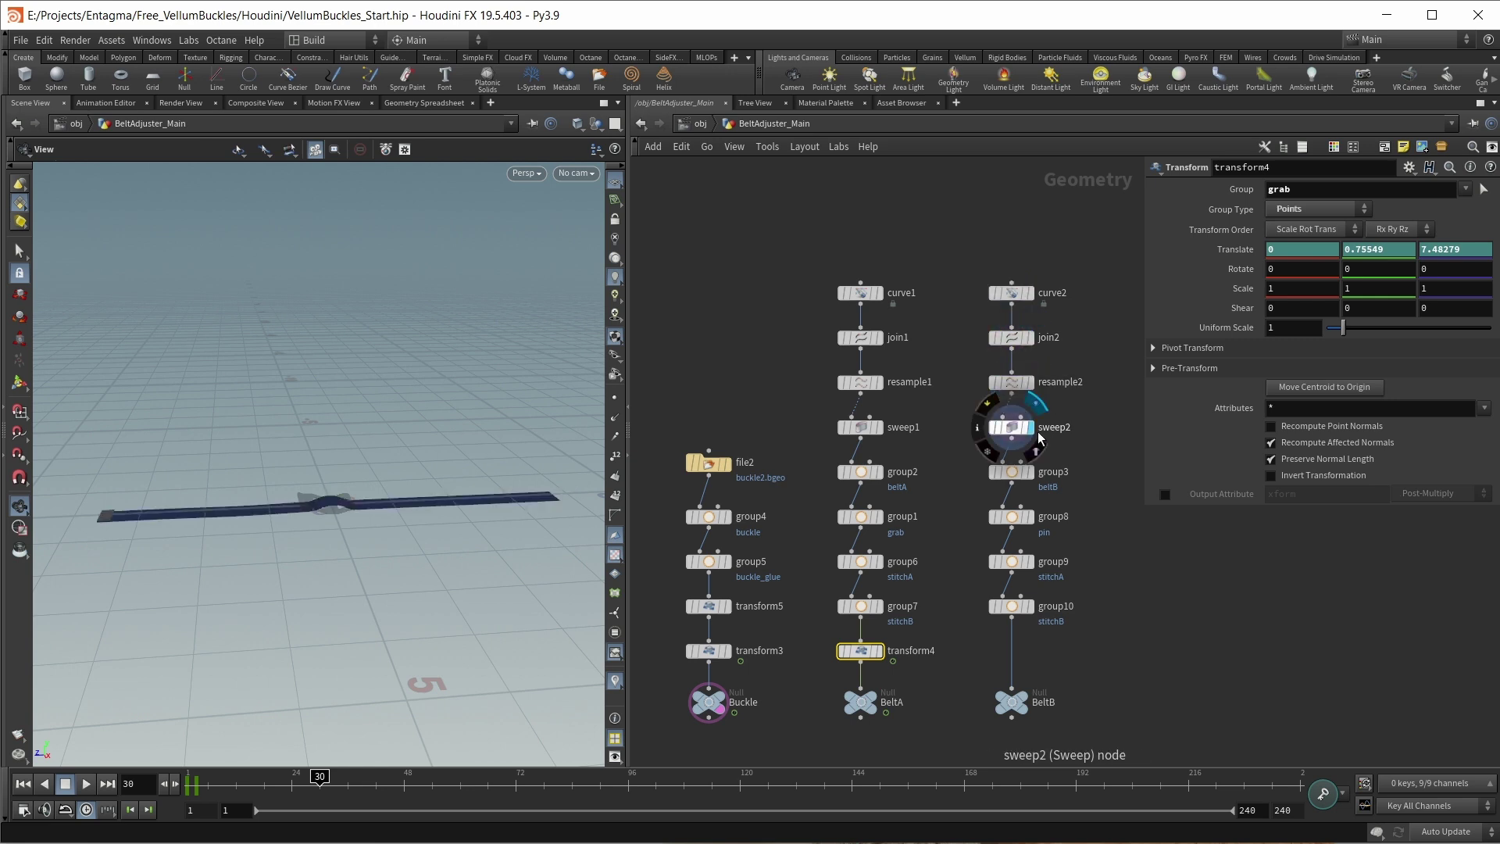
{"action": "left_click", "coordinate": [1030, 472]}
{"action": "left_click_drag", "start_coordinate": [408, 469], "coordinate": [292, 469]}
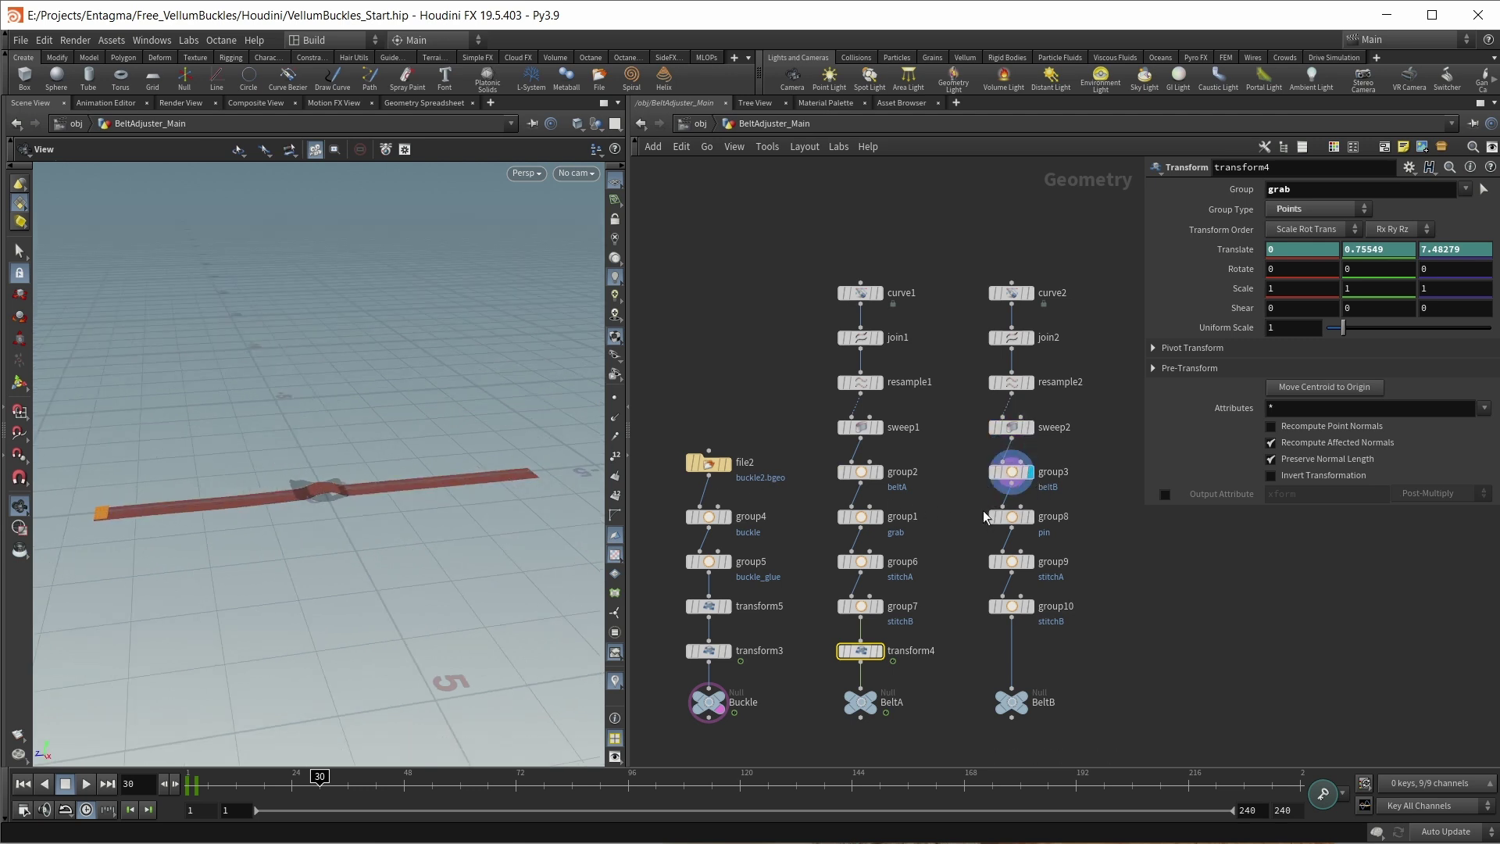
Step: Display the pin, stitchA and stitchB groups of the BeltB chain one after another
{"action": "left_click", "coordinate": [1031, 516]}
{"action": "scroll", "coordinate": [439, 486], "scroll_direction": "up", "scroll_amount": 2}
{"action": "middle_click_drag", "start_coordinate": [442, 489], "coordinate": [317, 528]}
{"action": "left_click_drag", "start_coordinate": [318, 529], "coordinate": [307, 532]}
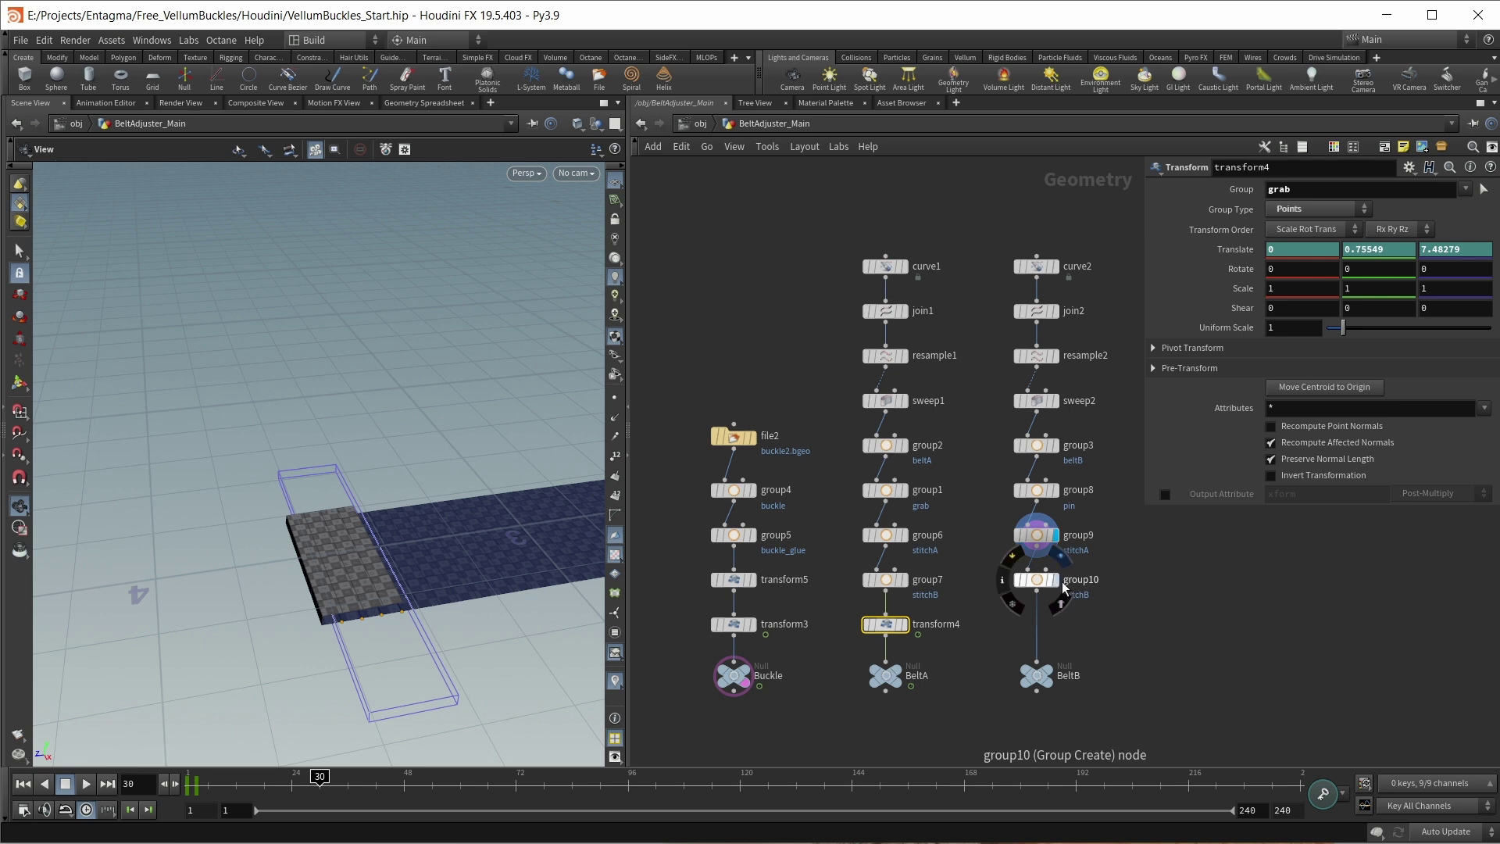
{"action": "double_click", "coordinate": [1064, 588]}
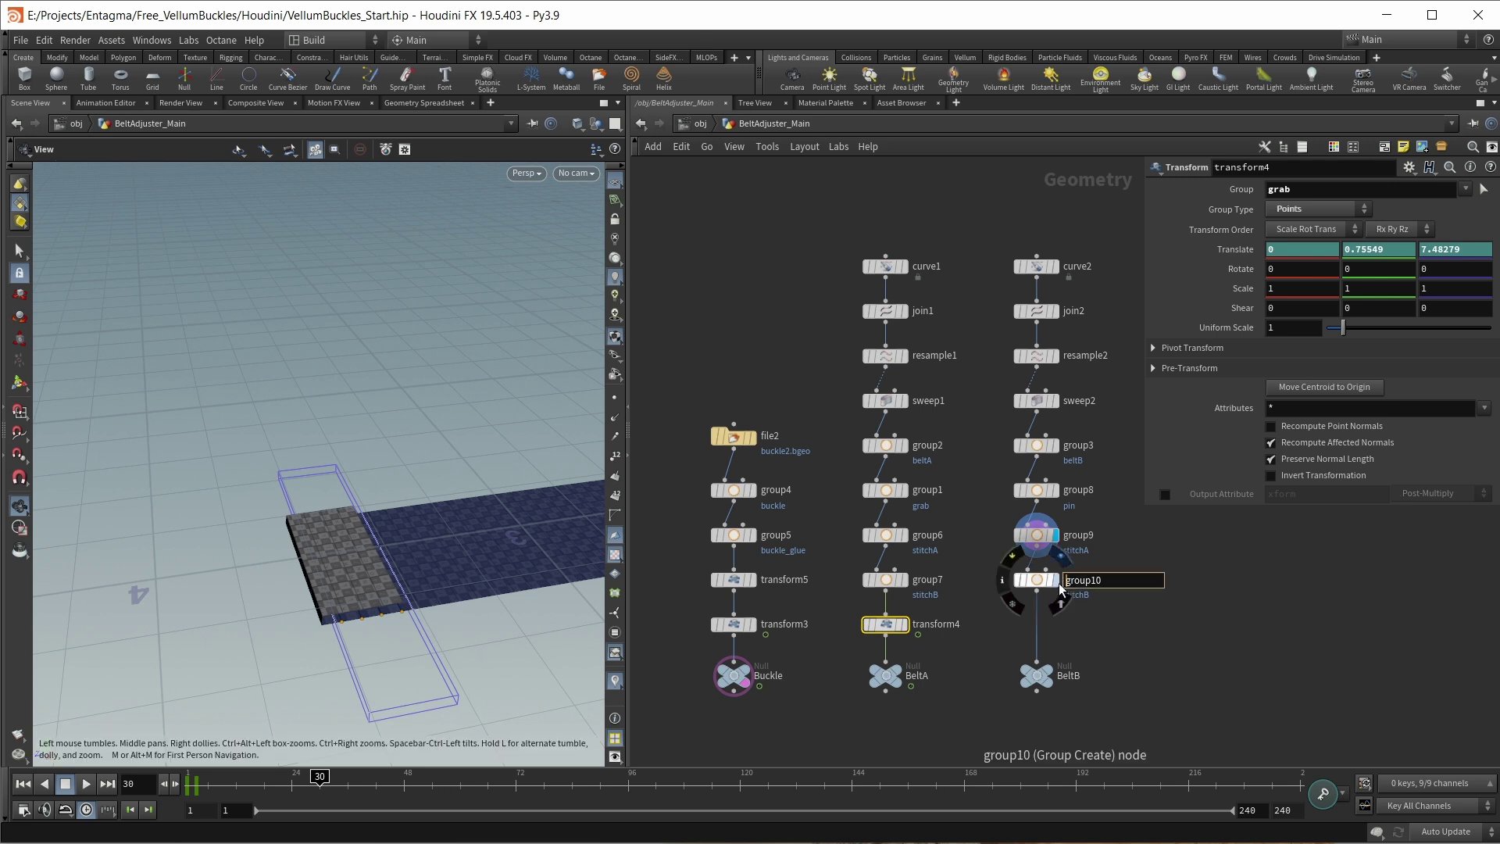
{"action": "left_click", "coordinate": [1057, 582]}
{"action": "scroll", "coordinate": [1073, 663], "scroll_direction": "down", "scroll_amount": 1}
Step: Add a Vellum Constraints node below the Buckle null, connect the Buckle output to it and display it
{"action": "middle_click_drag", "start_coordinate": [1074, 663], "coordinate": [1031, 423]}
{"action": "left_click", "coordinate": [801, 506]}
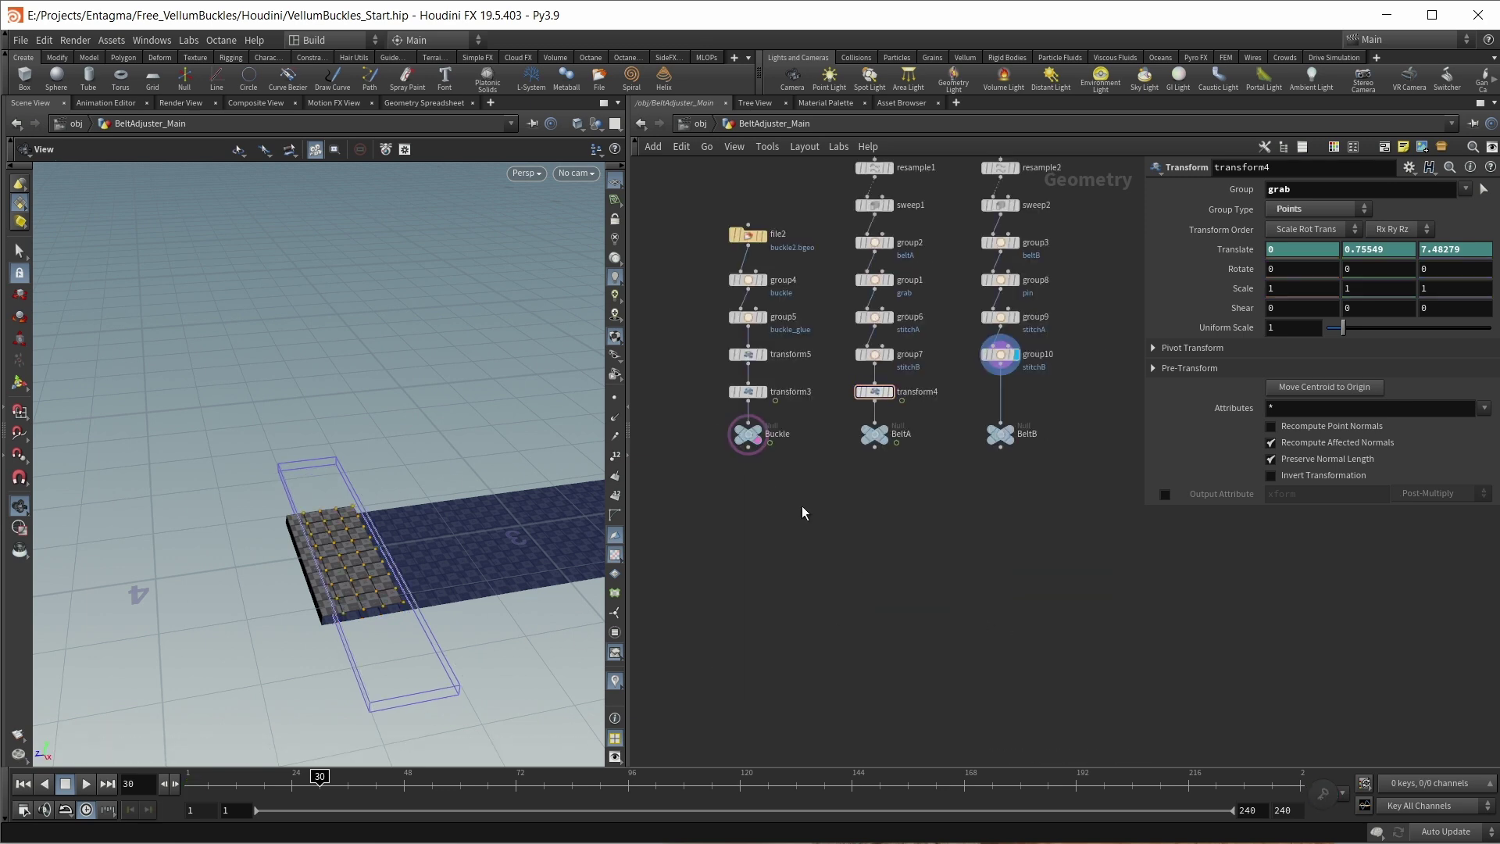
{"action": "middle_click_drag", "start_coordinate": [723, 503], "coordinate": [862, 542]}
{"action": "scroll", "coordinate": [867, 544], "scroll_direction": "up", "scroll_amount": 2}
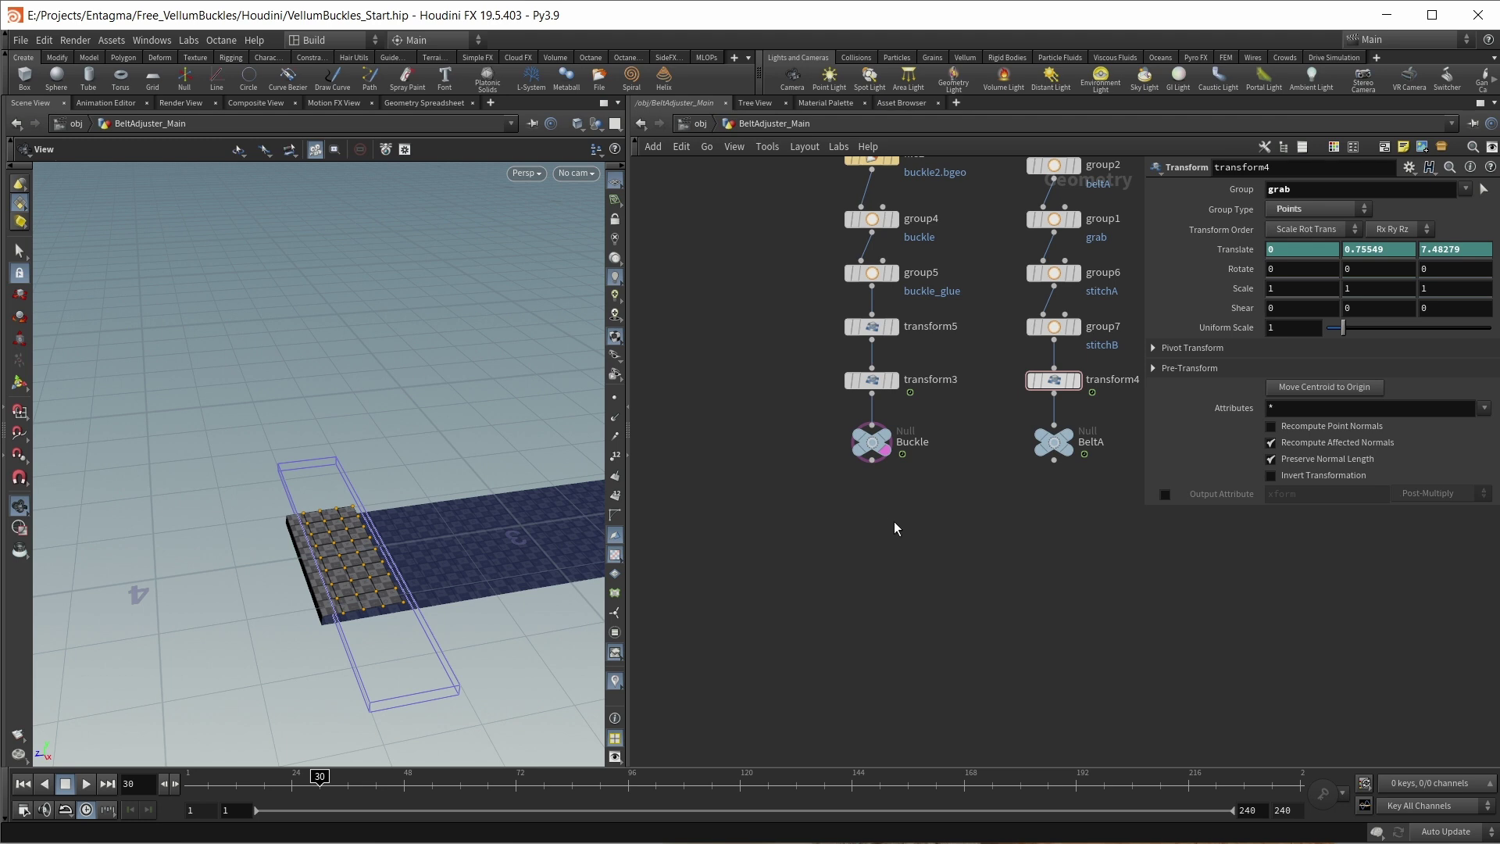
{"action": "key", "text": "Tab"}
{"action": "type", "text": "vellum con"}
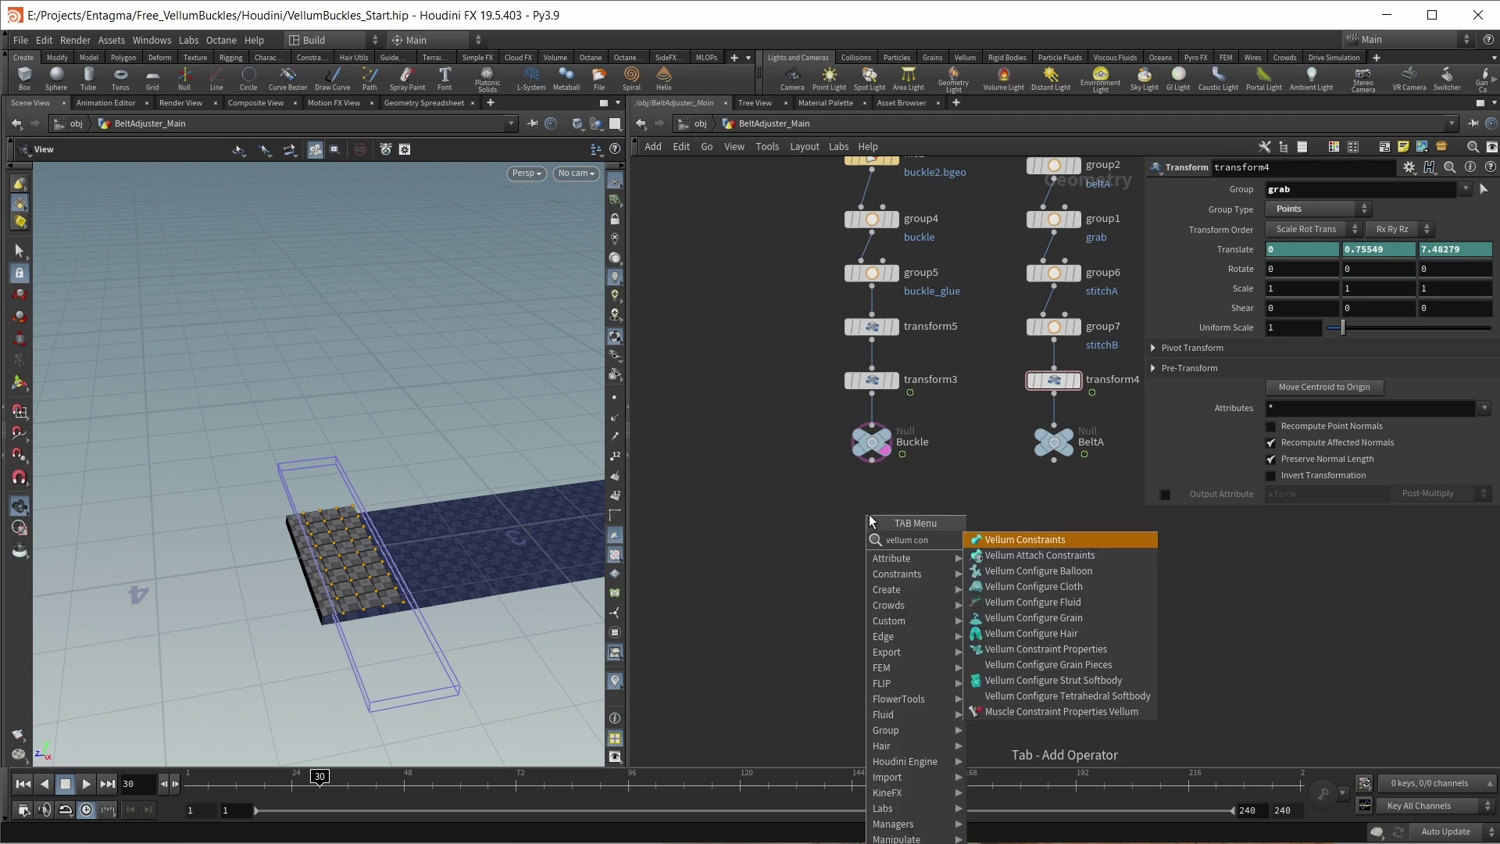
{"action": "key", "text": "Return"}
{"action": "left_click", "coordinate": [870, 514]}
{"action": "left_click_drag", "start_coordinate": [872, 460], "coordinate": [858, 501]}
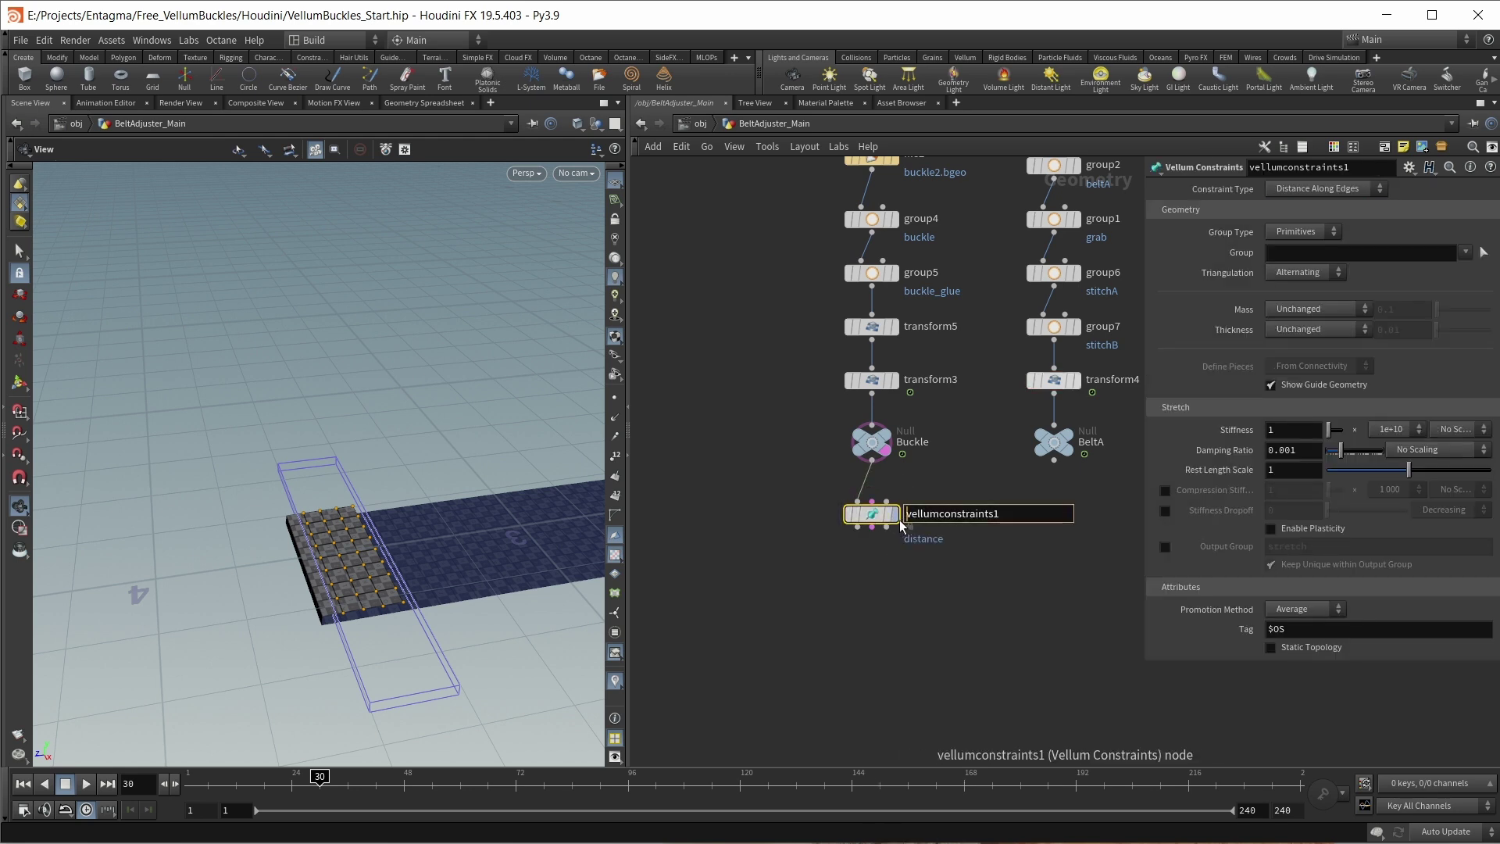
{"action": "left_click", "coordinate": [893, 514]}
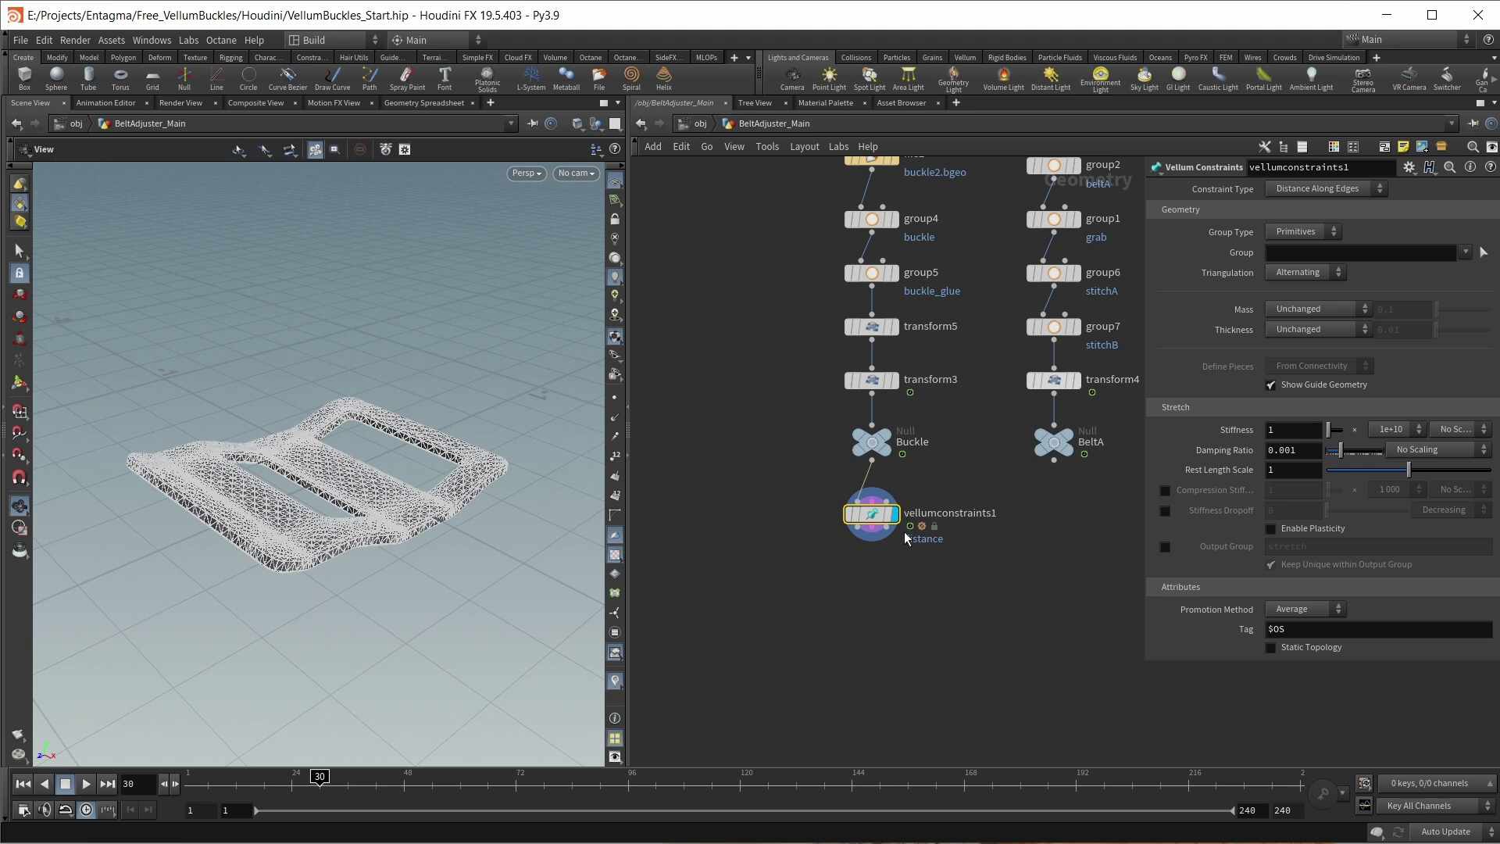
Step: Change vellumconstraints1 to a Shape Match constraint and give it a uniform mass of 0.001
{"action": "left_click", "coordinate": [1325, 188]}
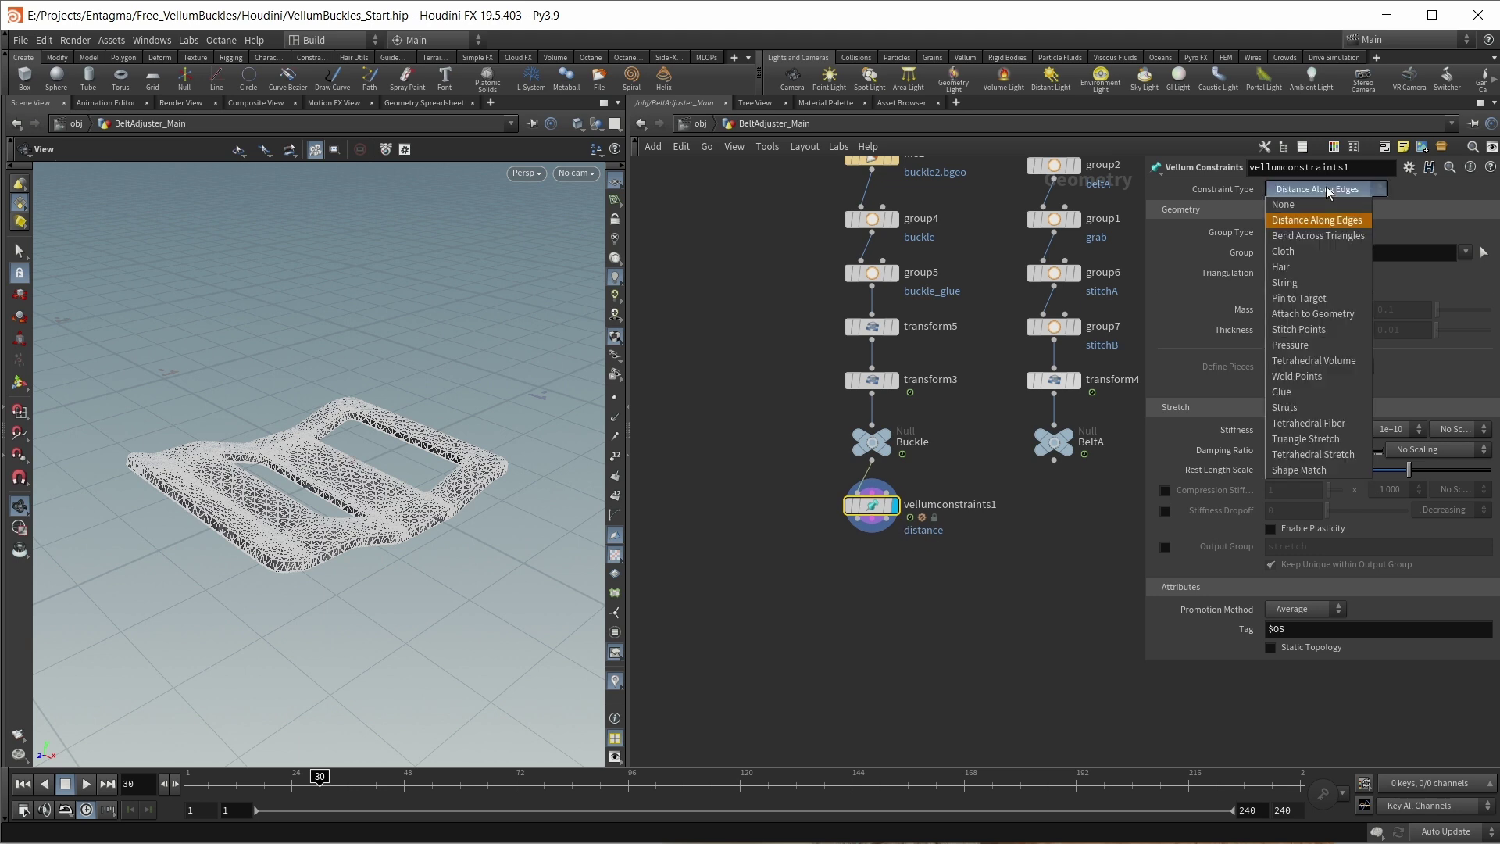
{"action": "left_click", "coordinate": [1301, 471]}
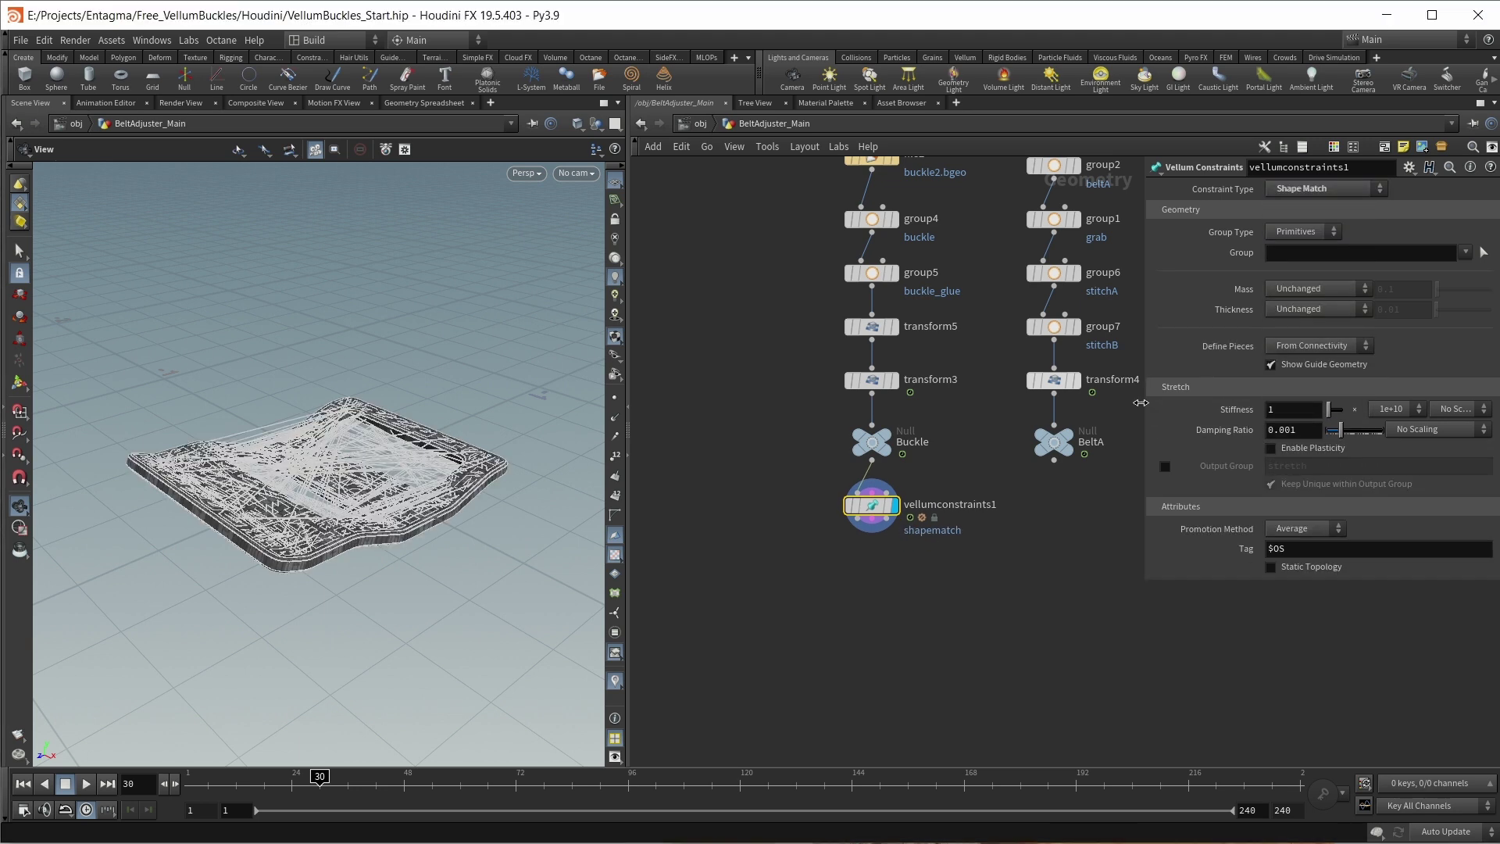
{"action": "left_click_drag", "start_coordinate": [1145, 401], "coordinate": [1066, 409]}
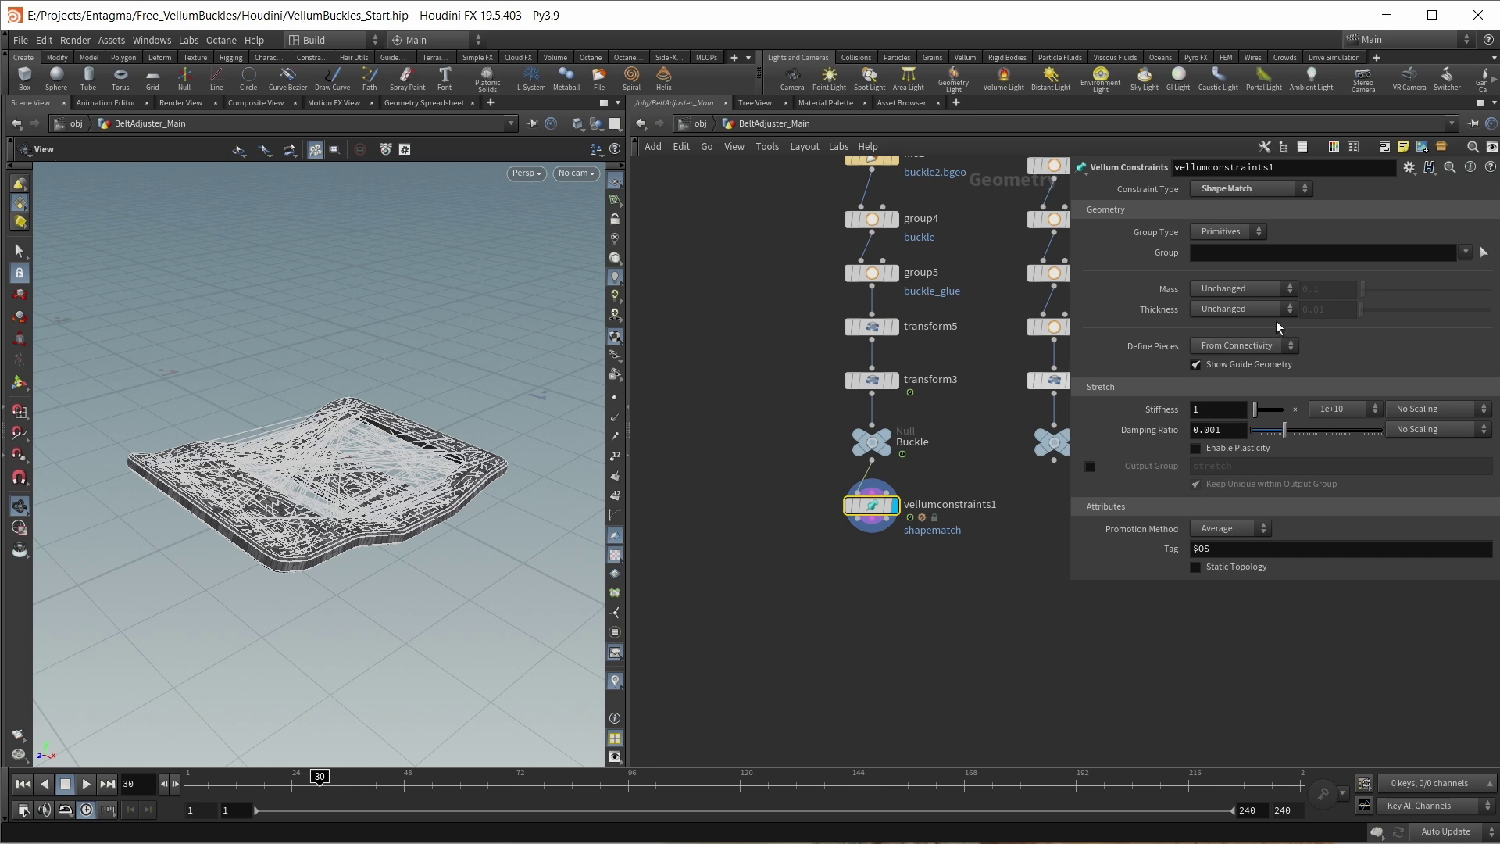
{"action": "left_click", "coordinate": [1249, 289]}
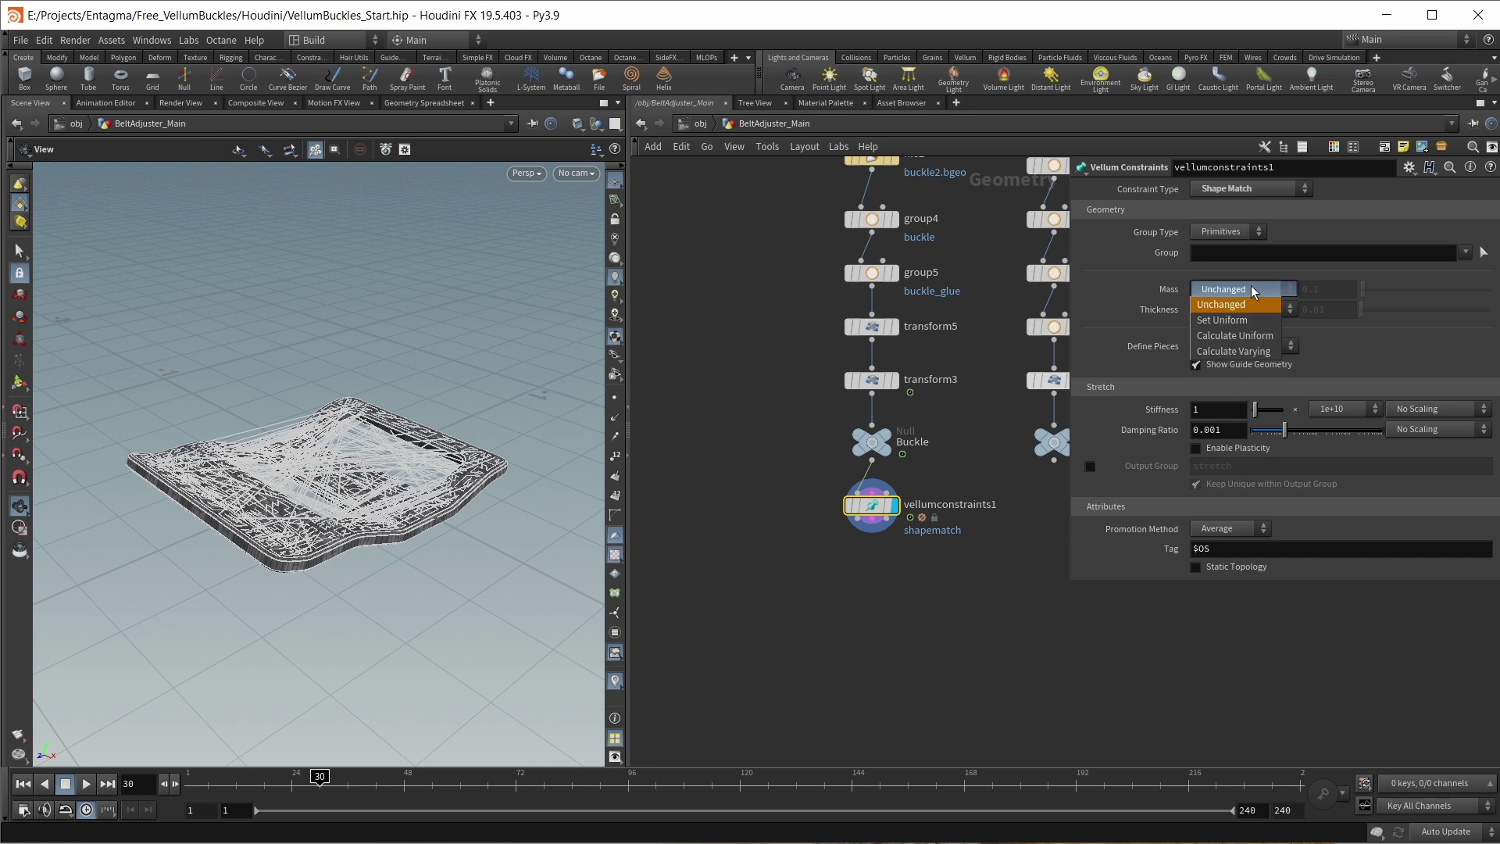
{"action": "left_click", "coordinate": [1243, 325]}
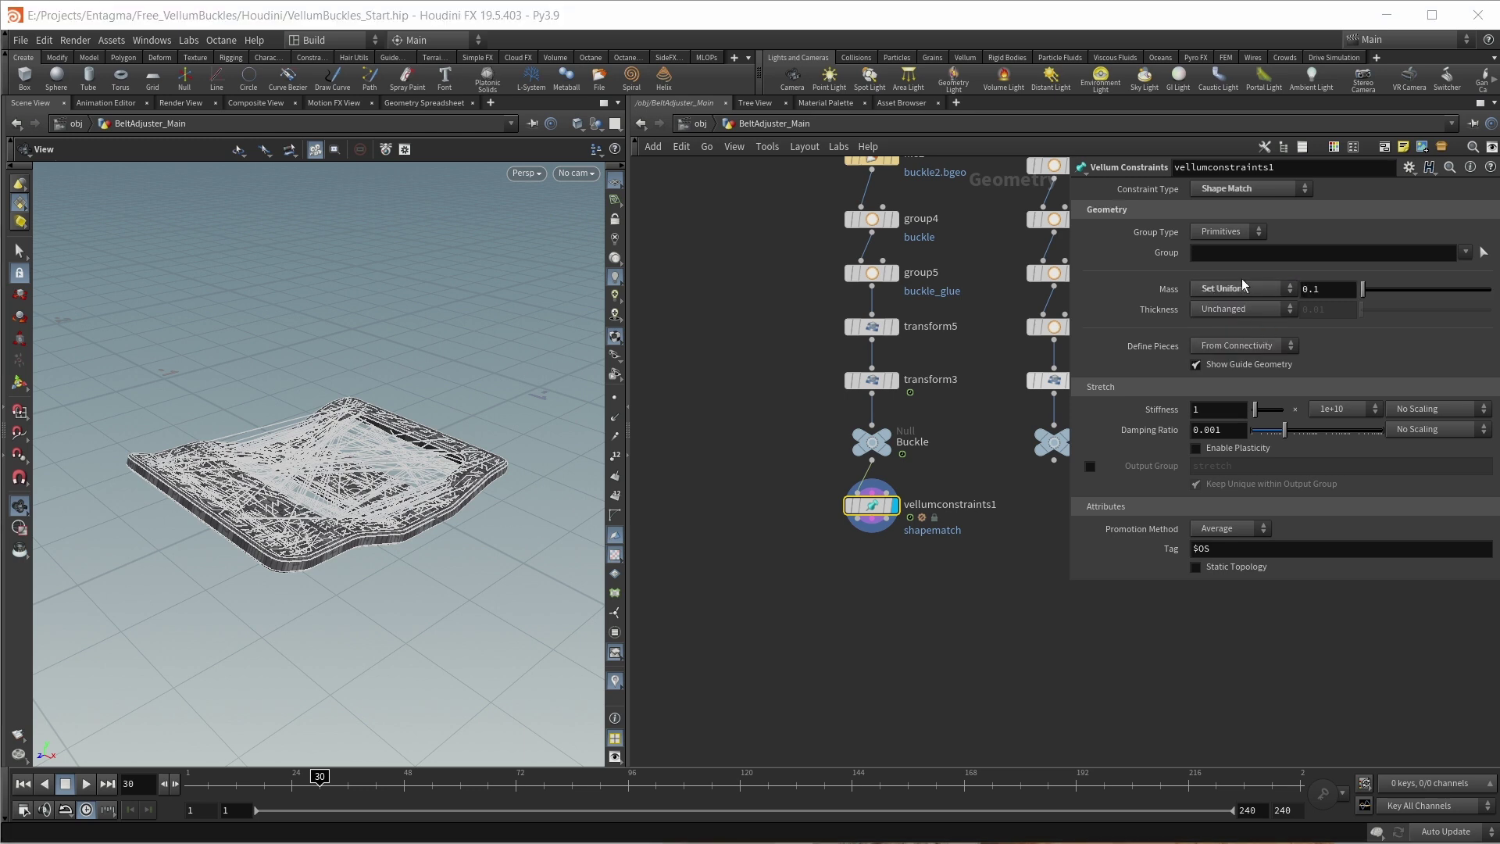
{"action": "left_click", "coordinate": [1319, 290]}
{"action": "type", "text": "00"}
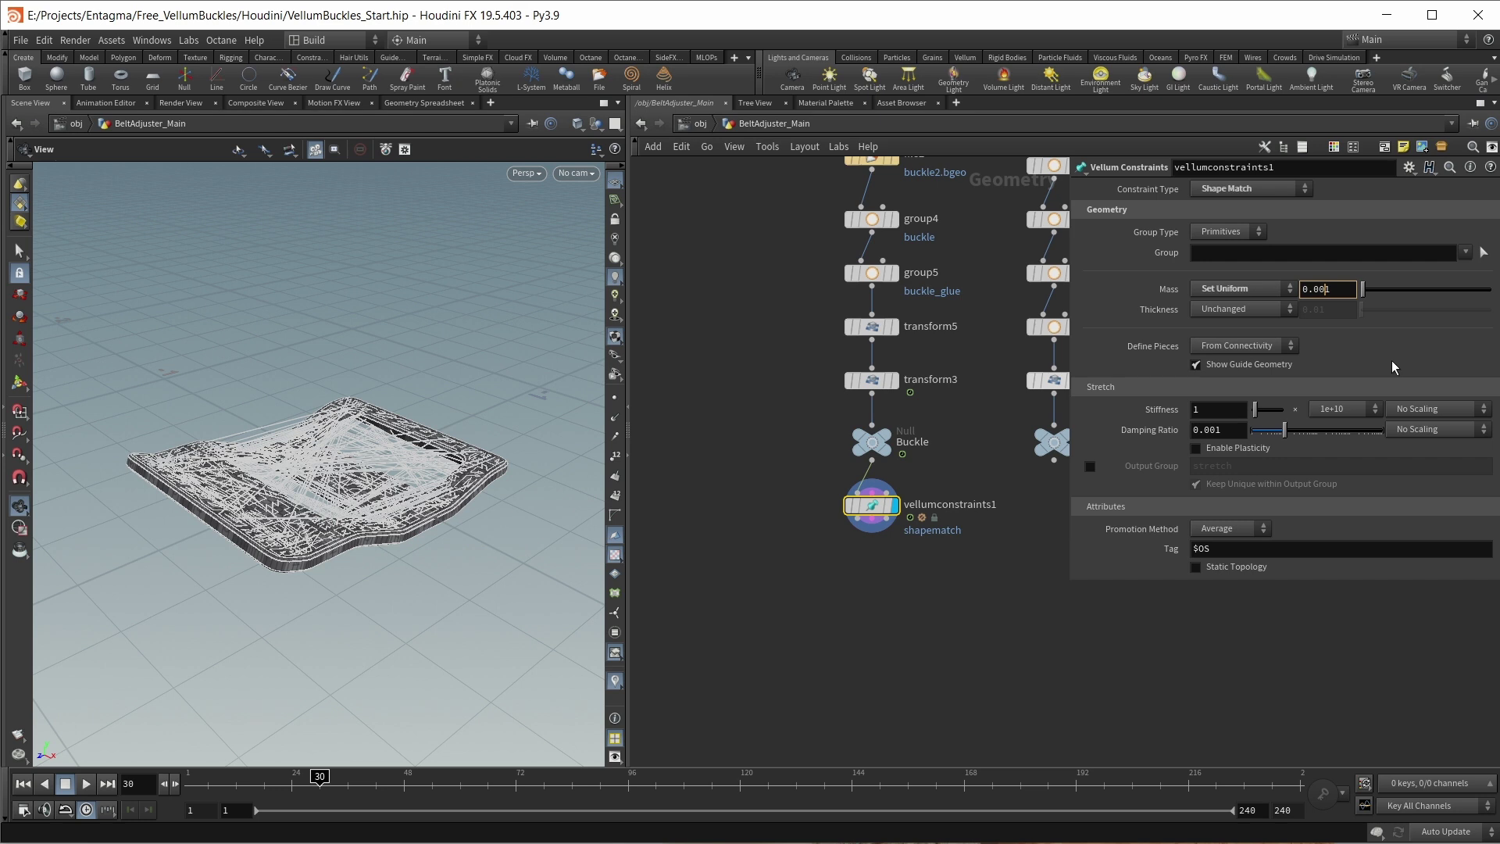
{"action": "key", "text": "Return"}
Step: Display transform3 to view the plain buckle mesh, and return the display to vellumconstraints1
{"action": "middle_click_drag", "start_coordinate": [904, 570], "coordinate": [873, 552]}
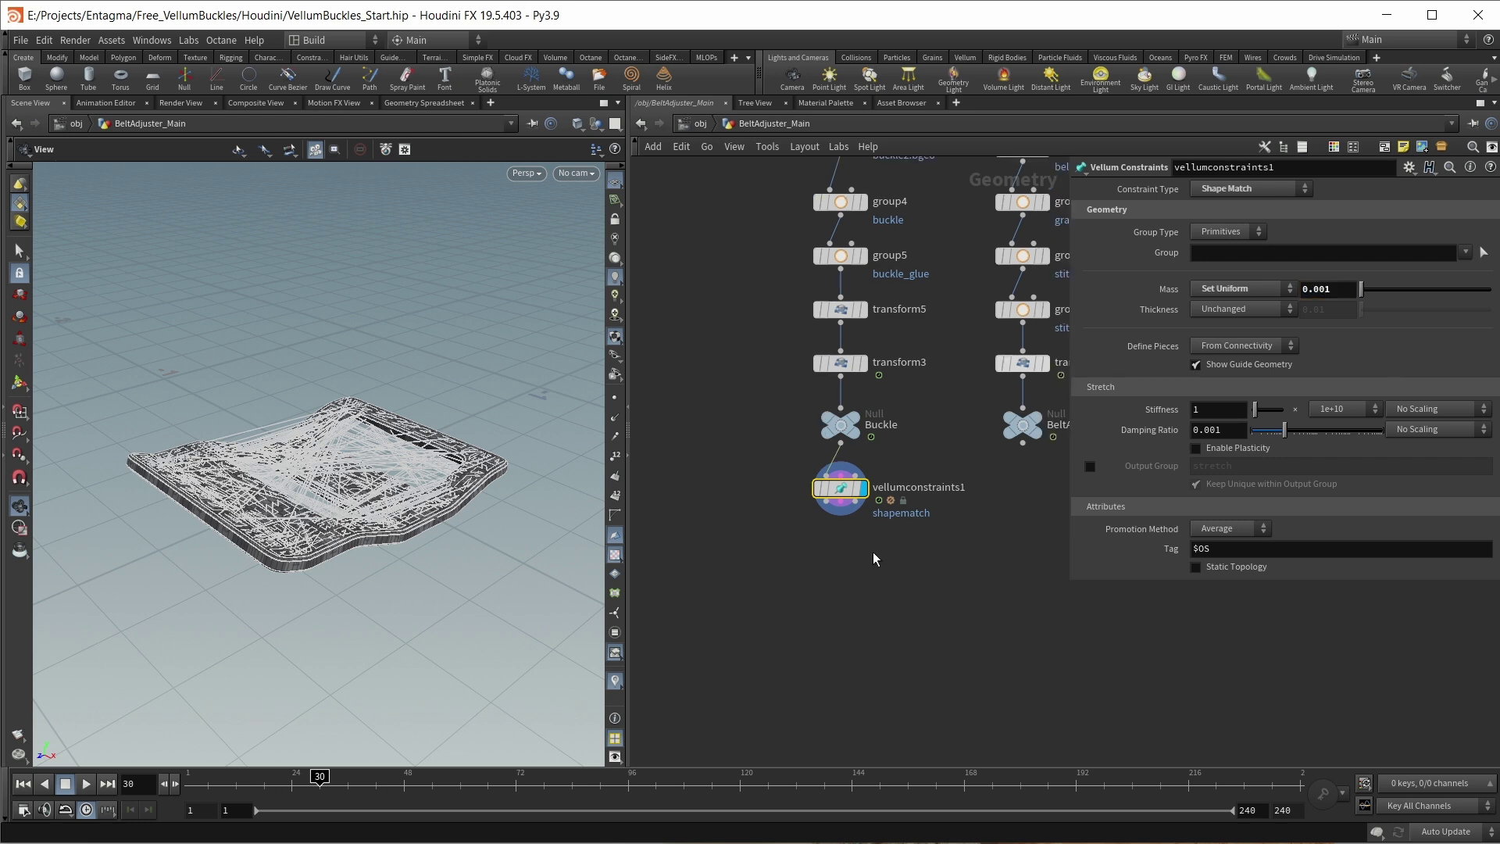
{"action": "left_click", "coordinate": [861, 362]}
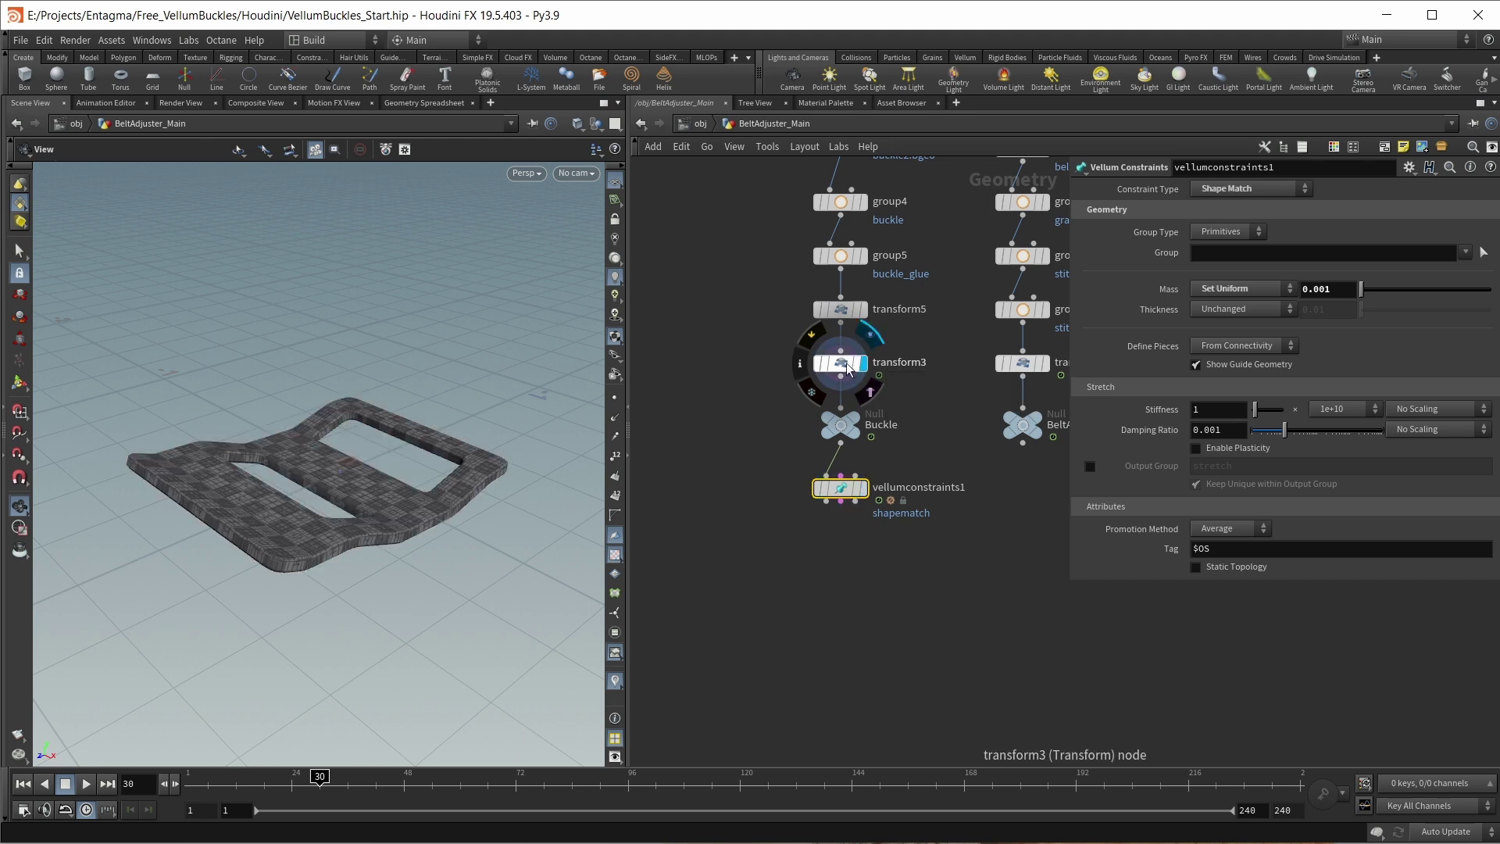
{"action": "left_click", "coordinate": [863, 489]}
Step: Add a second Vellum Constraints node below vellumconstraints1, wire it to that node's outputs and display it
{"action": "key", "text": "Tab"}
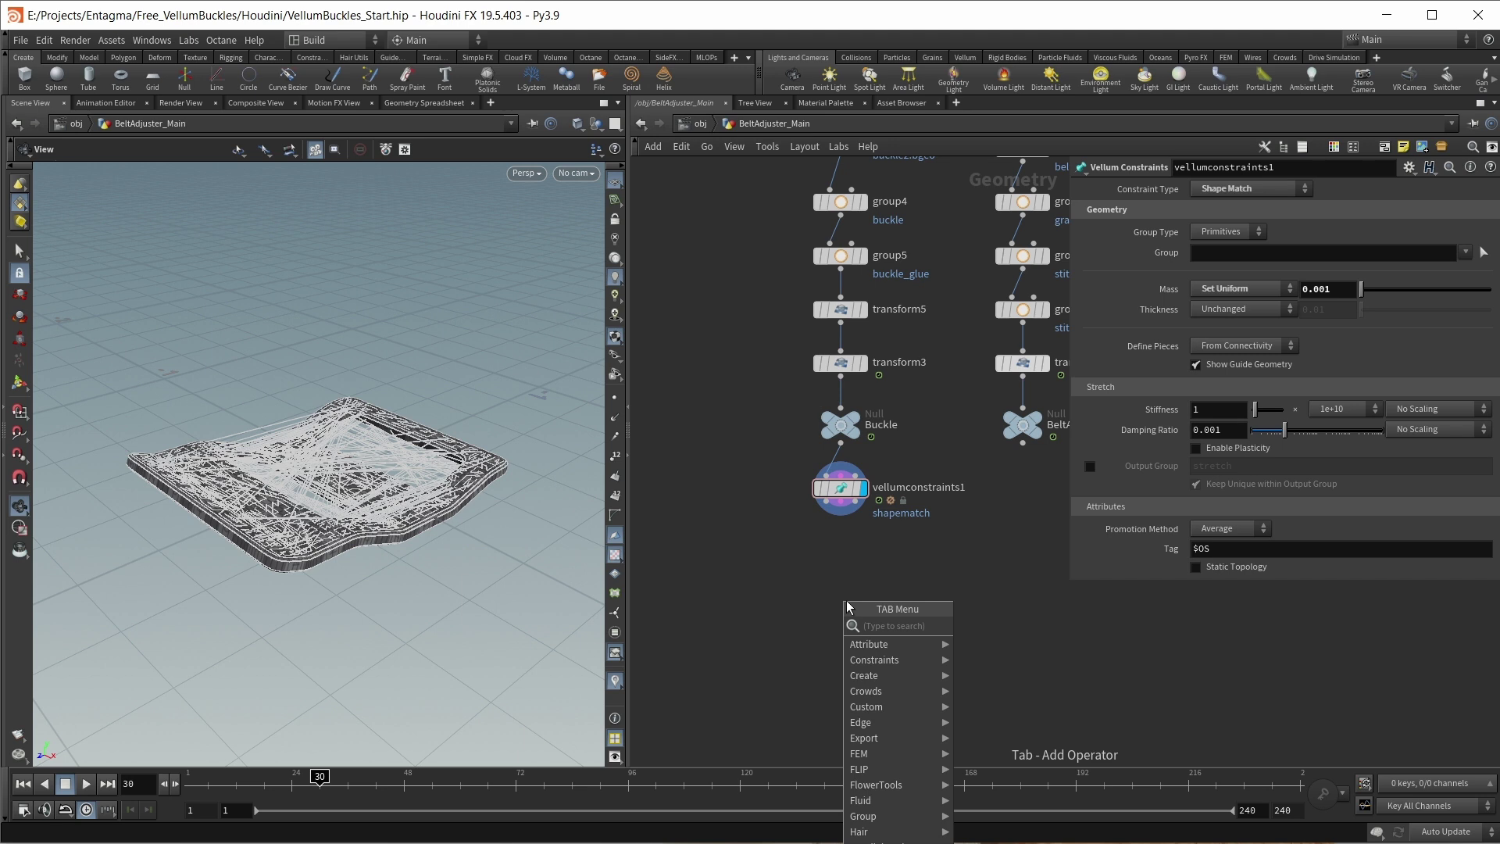
{"action": "key", "text": "Return"}
{"action": "key", "text": "Return"}
{"action": "left_click_drag", "start_coordinate": [849, 593], "coordinate": [836, 553]}
{"action": "scroll", "coordinate": [836, 519], "scroll_direction": "up", "scroll_amount": 3}
{"action": "left_click", "coordinate": [856, 497]}
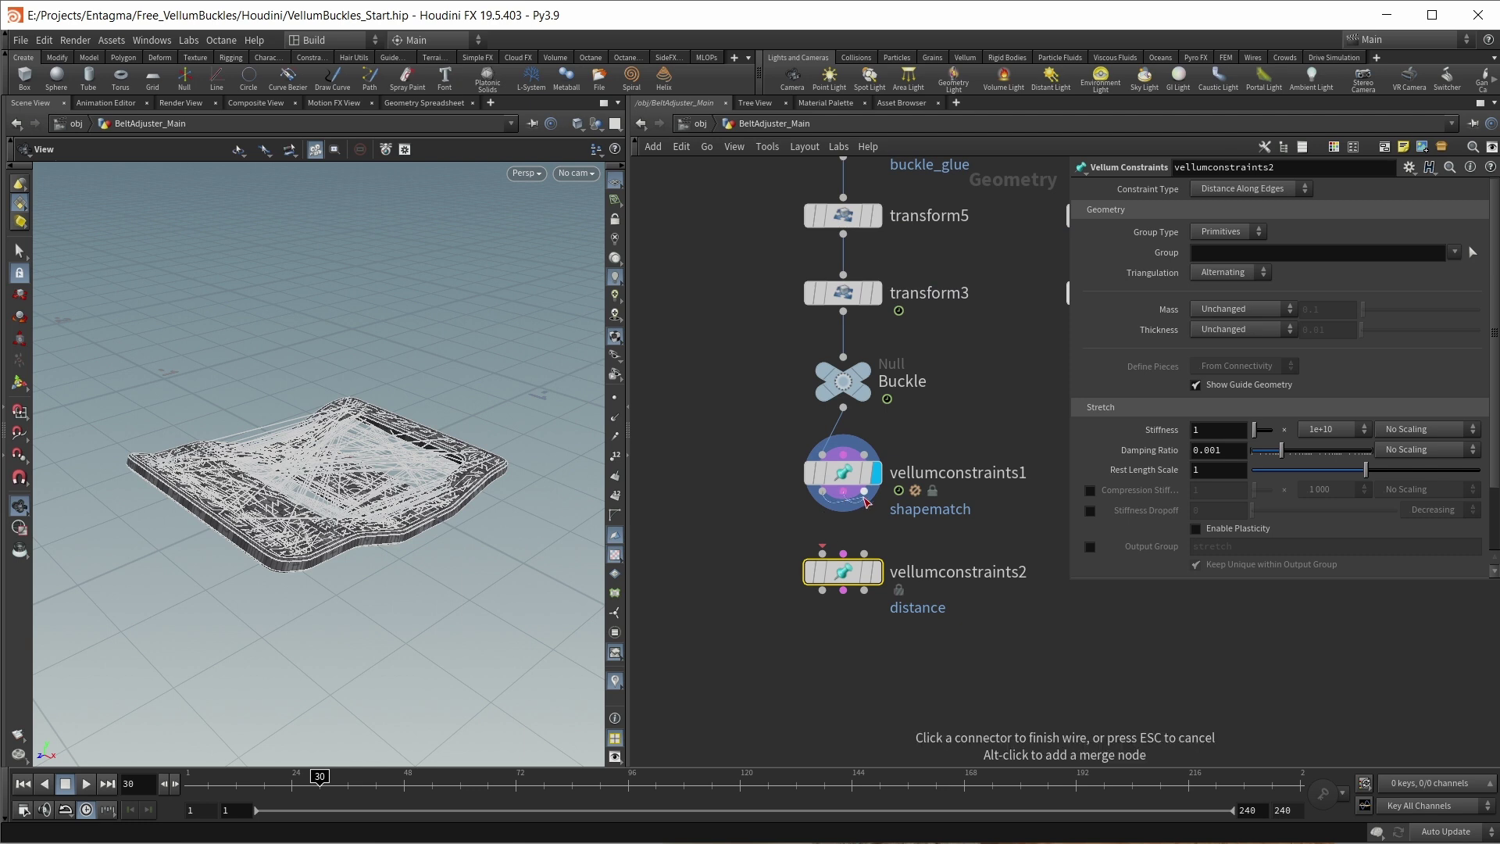
{"action": "left_click", "coordinate": [822, 552]}
{"action": "left_click", "coordinate": [877, 571]}
Step: Make vellumconstraints2 a Pin to Target constraint with the Soft pin type and Match Animation enabled
{"action": "left_click", "coordinate": [1278, 189]}
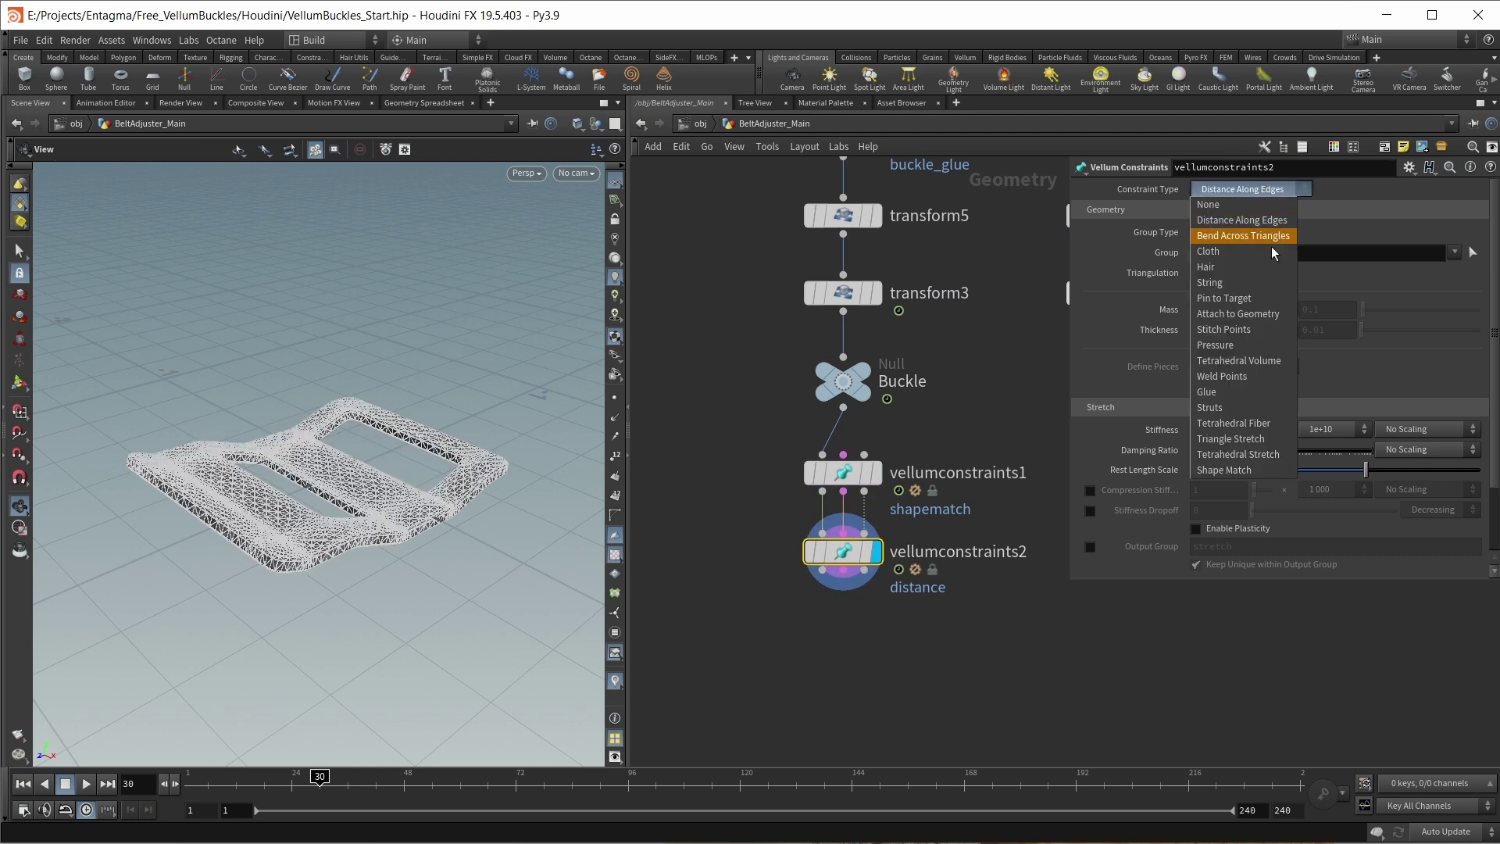
{"action": "left_click", "coordinate": [1269, 297]}
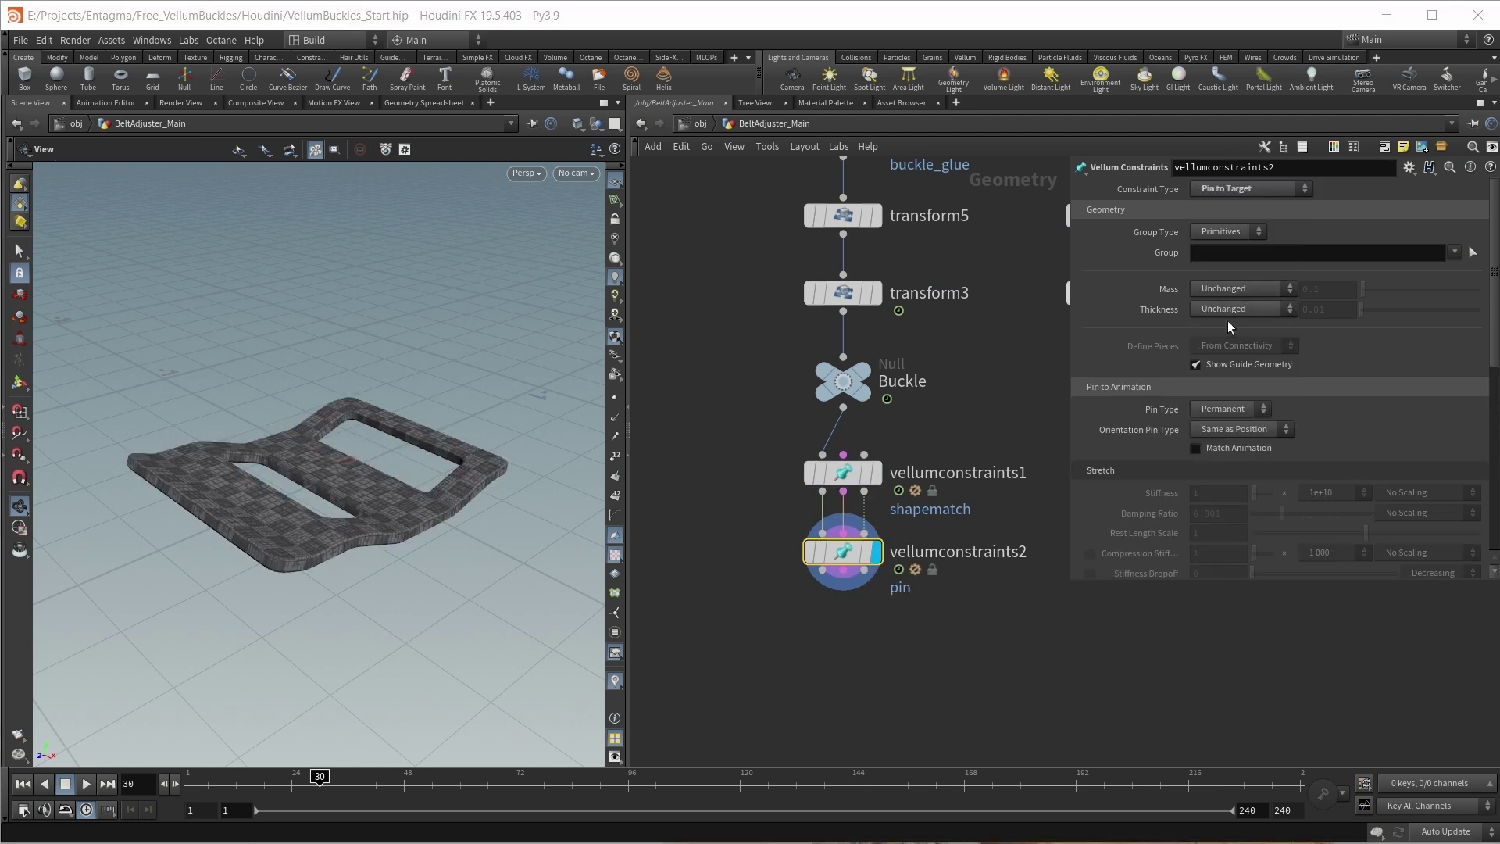
{"action": "left_click", "coordinate": [1253, 408]}
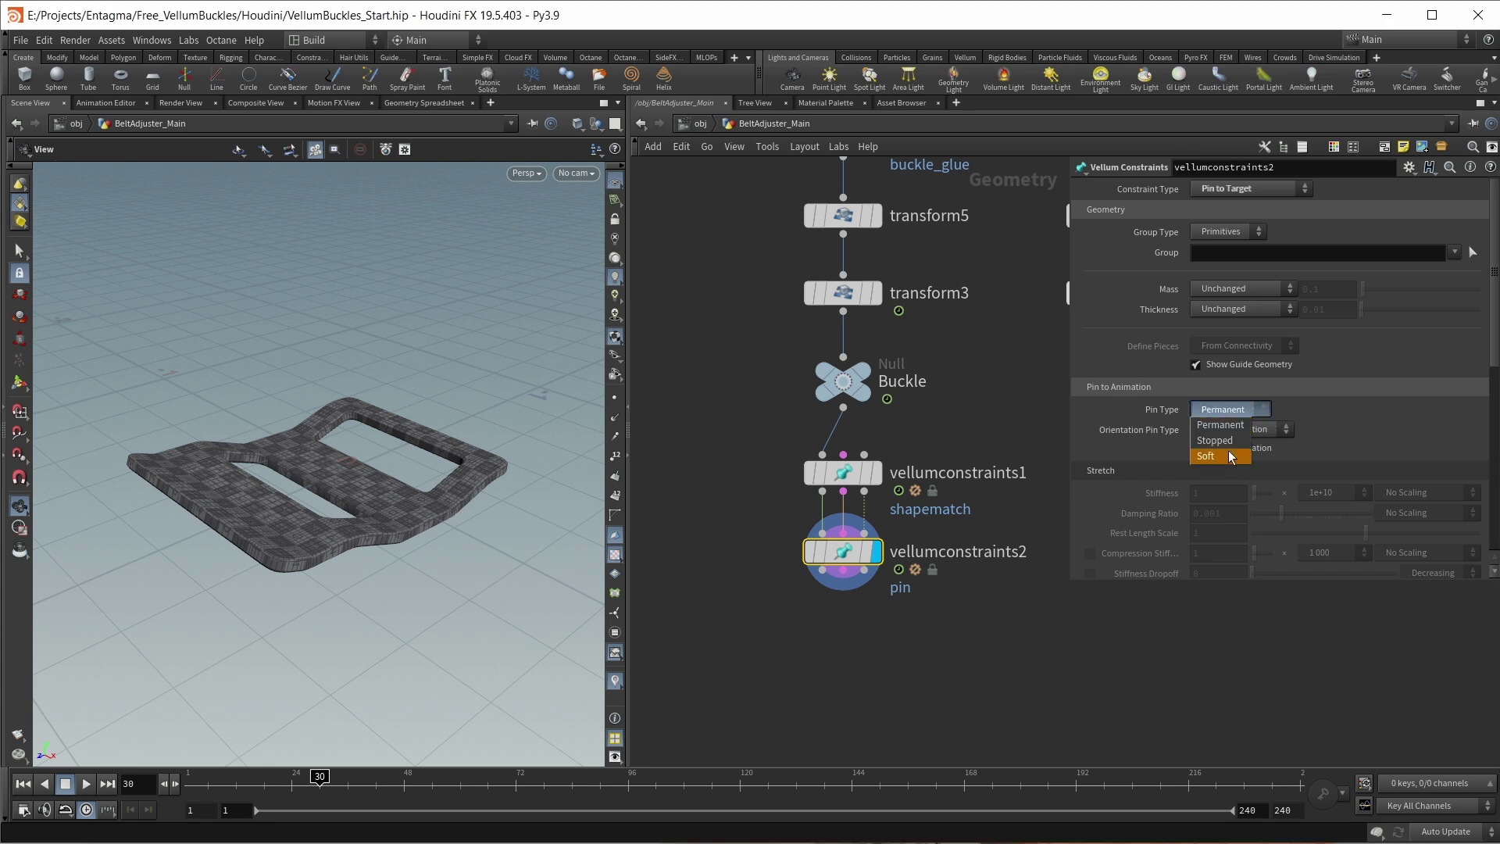
{"action": "left_click", "coordinate": [1232, 455]}
{"action": "left_click", "coordinate": [1199, 450]}
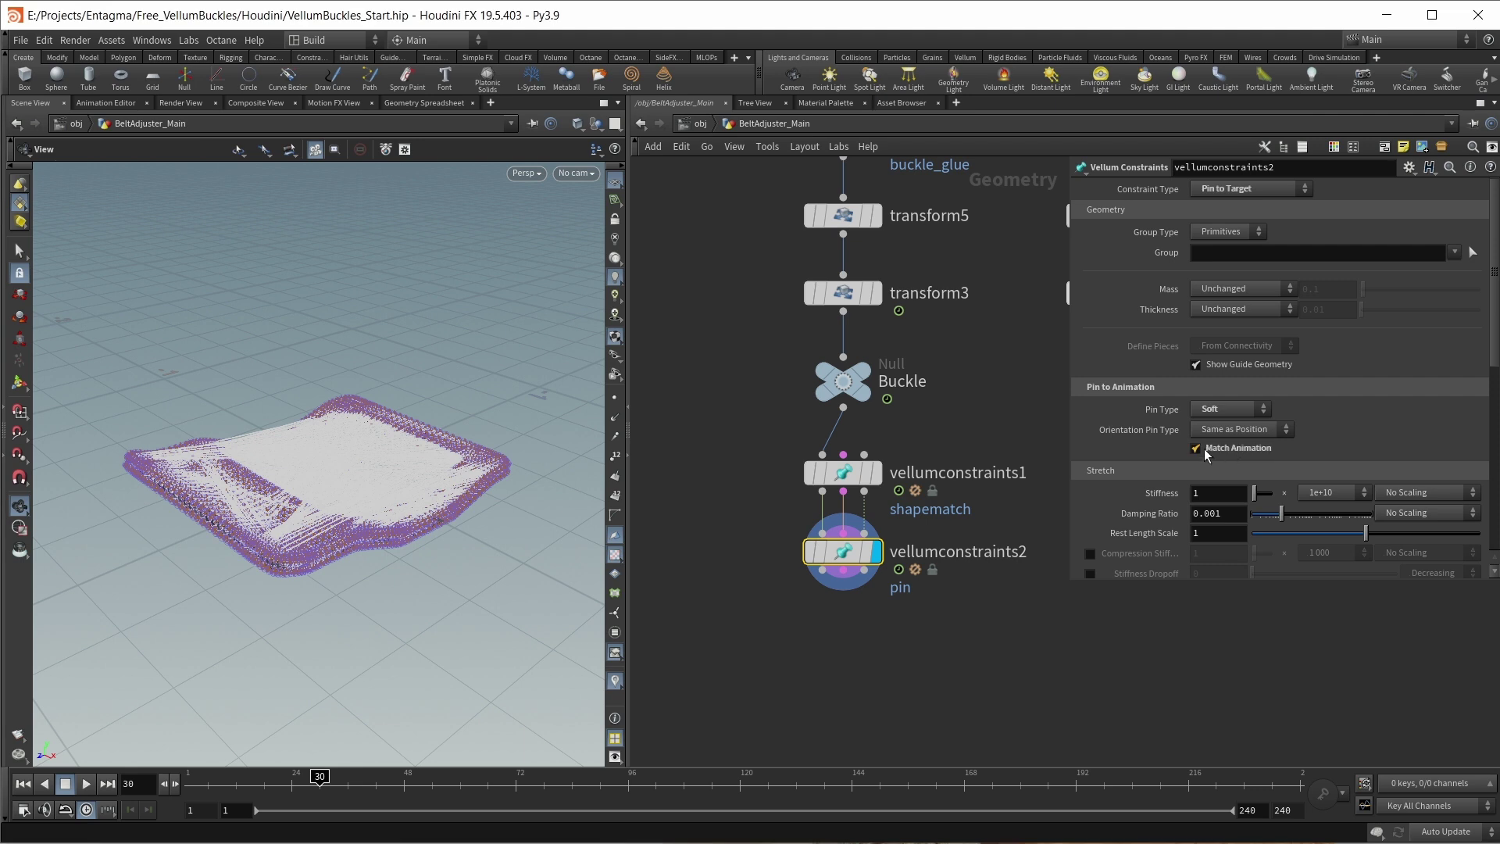
Step: Set the pin constraint's stretch stiffness multiplier to 0.1 and its stretch damping ratio to 0.01
{"action": "left_click_drag", "start_coordinate": [1124, 583], "coordinate": [1124, 730]}
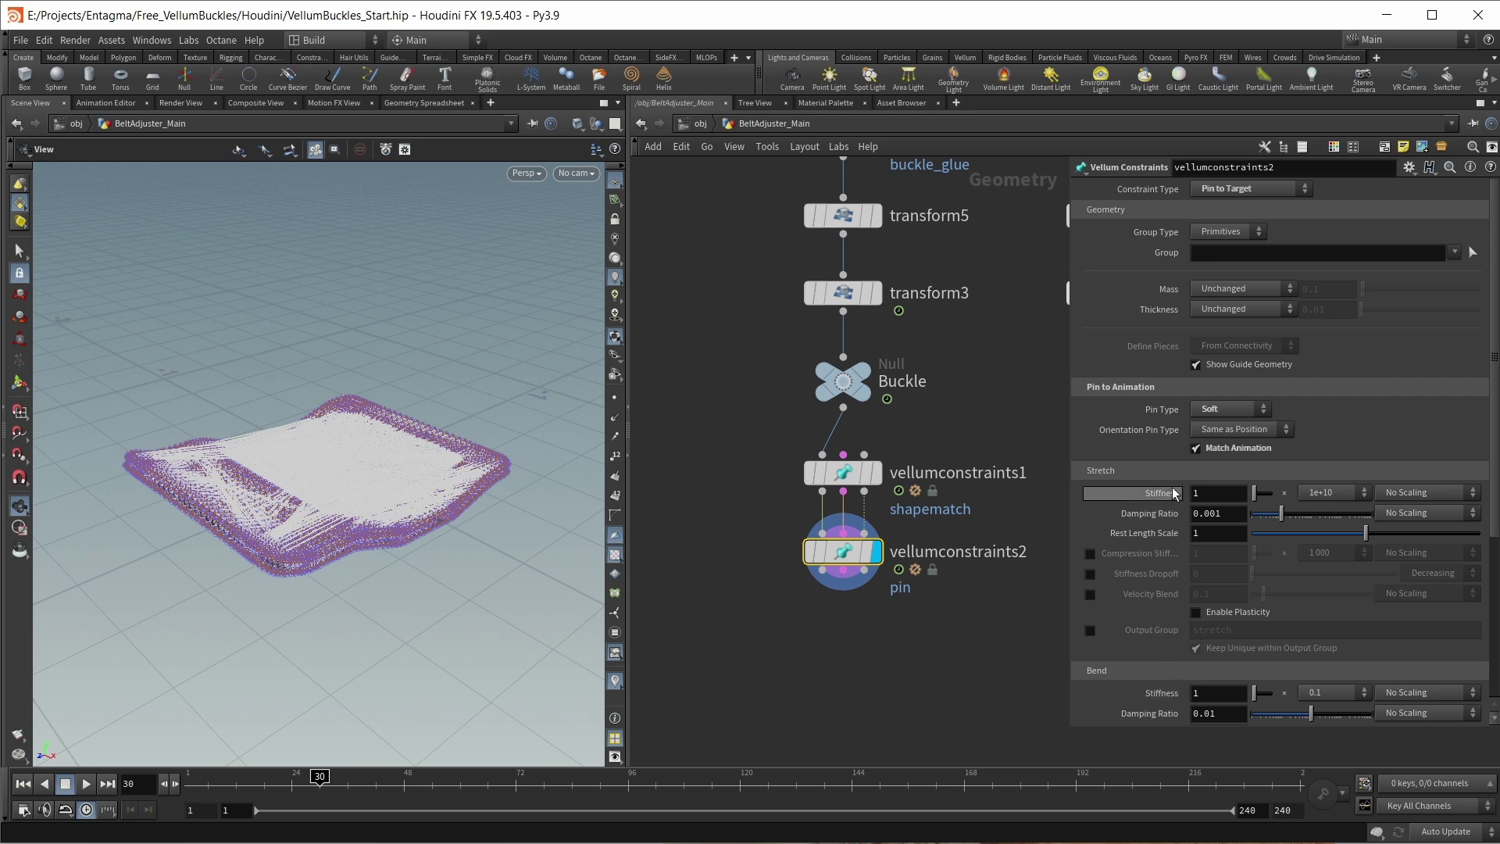
{"action": "left_click", "coordinate": [1331, 493]}
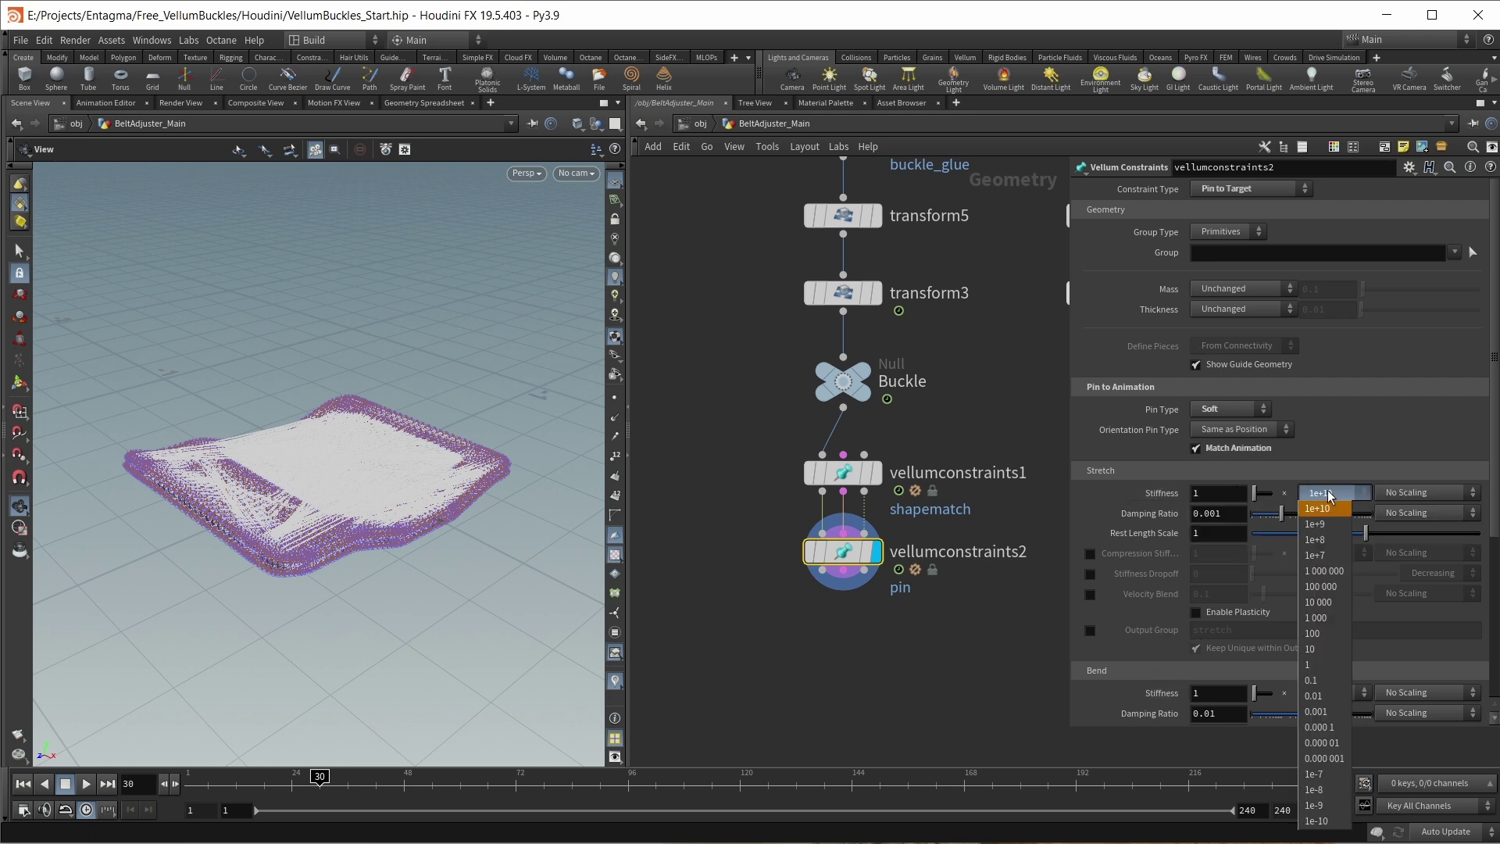
{"action": "left_click", "coordinate": [1301, 681]}
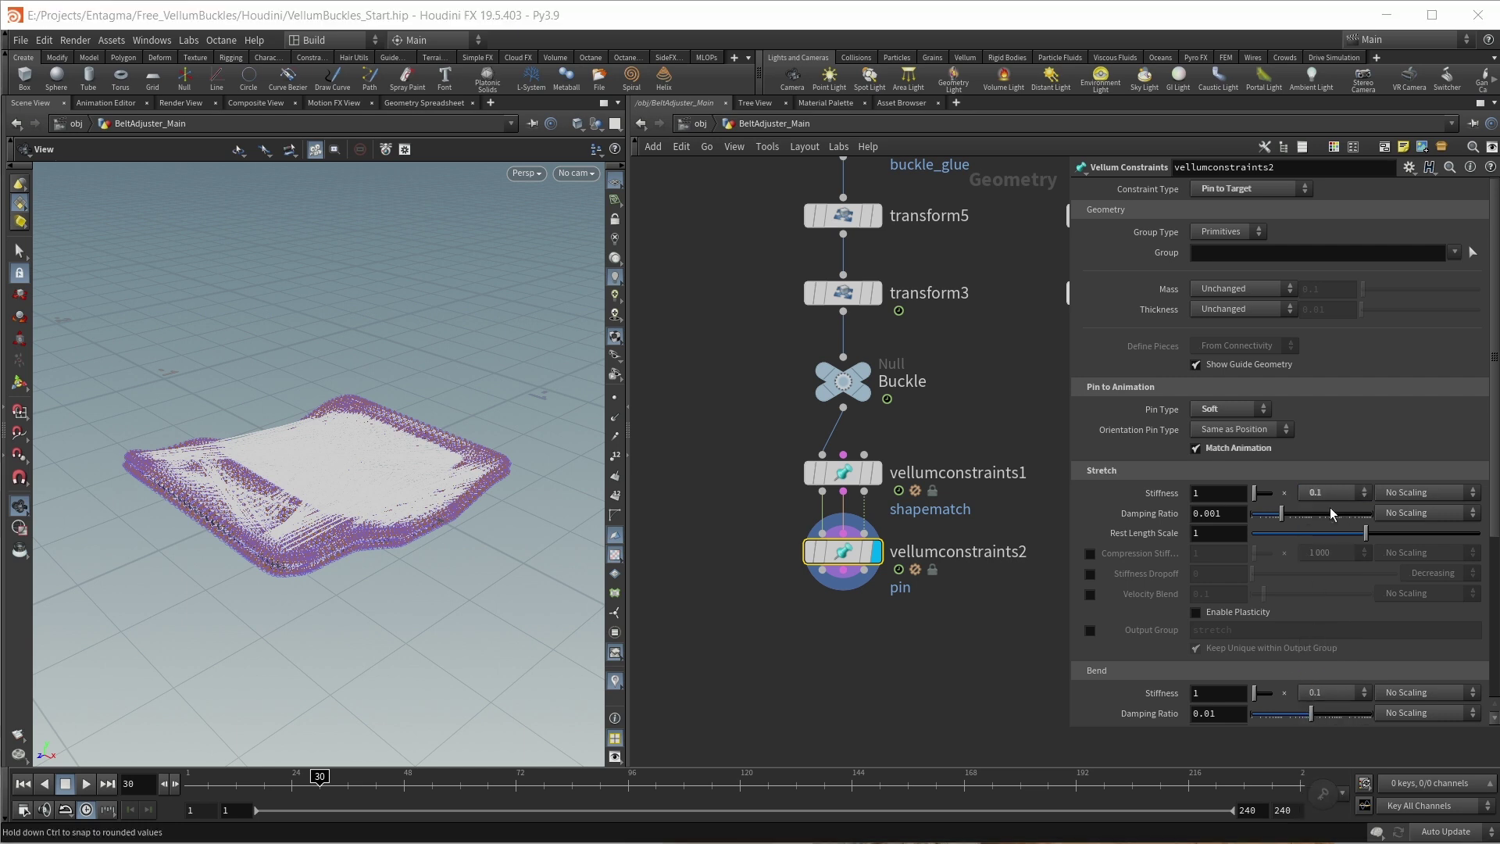
{"action": "left_click", "coordinate": [1210, 516]}
{"action": "key", "text": "BackSpace"}
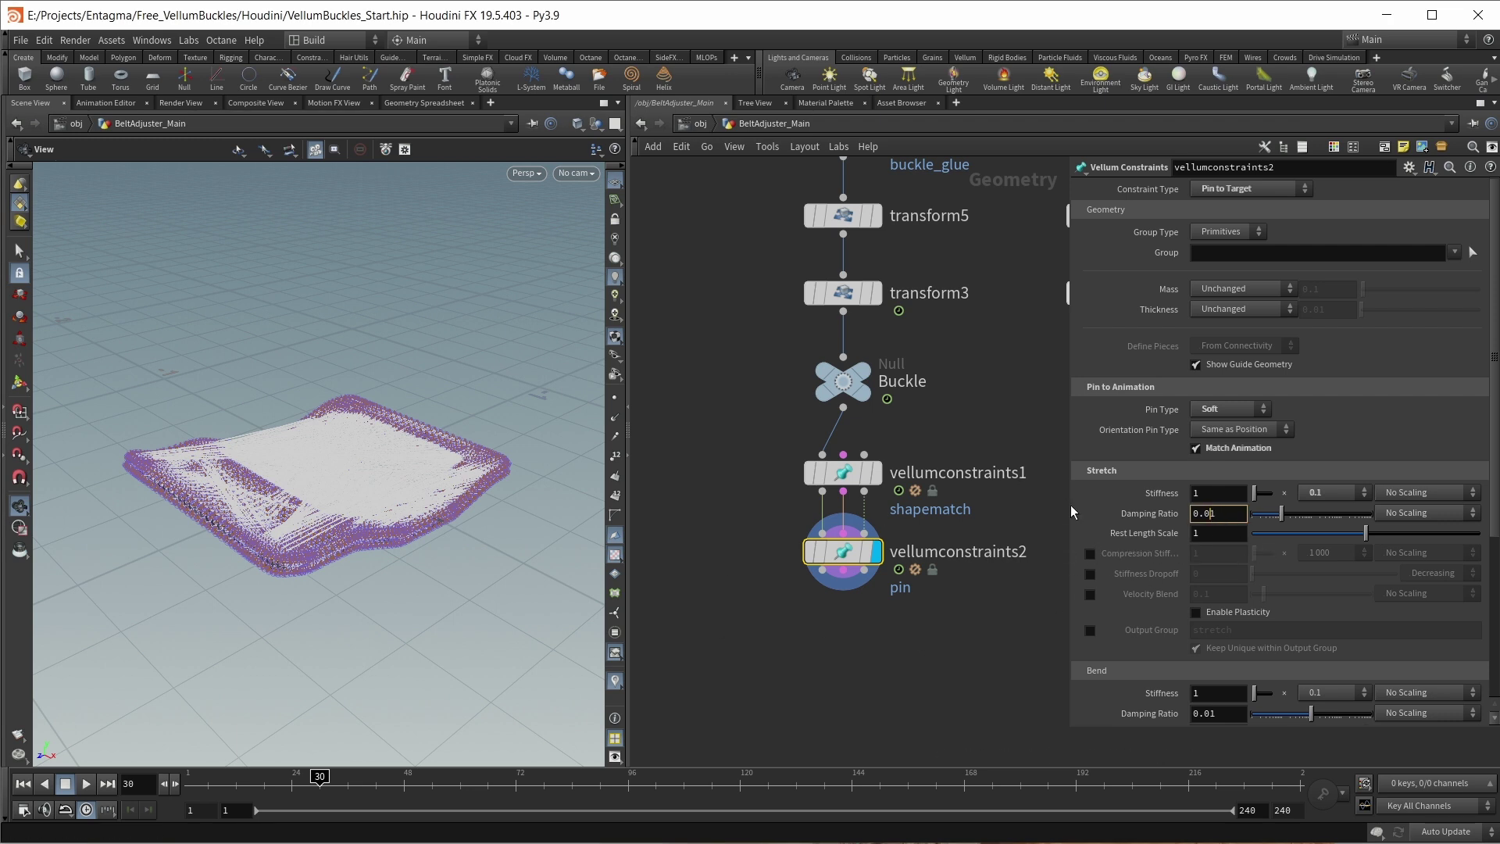
Step: Set the bend stiffness multiplier of the buckle's pin constraint to 10
{"action": "scroll", "coordinate": [1320, 532], "scroll_direction": "down", "scroll_amount": 3}
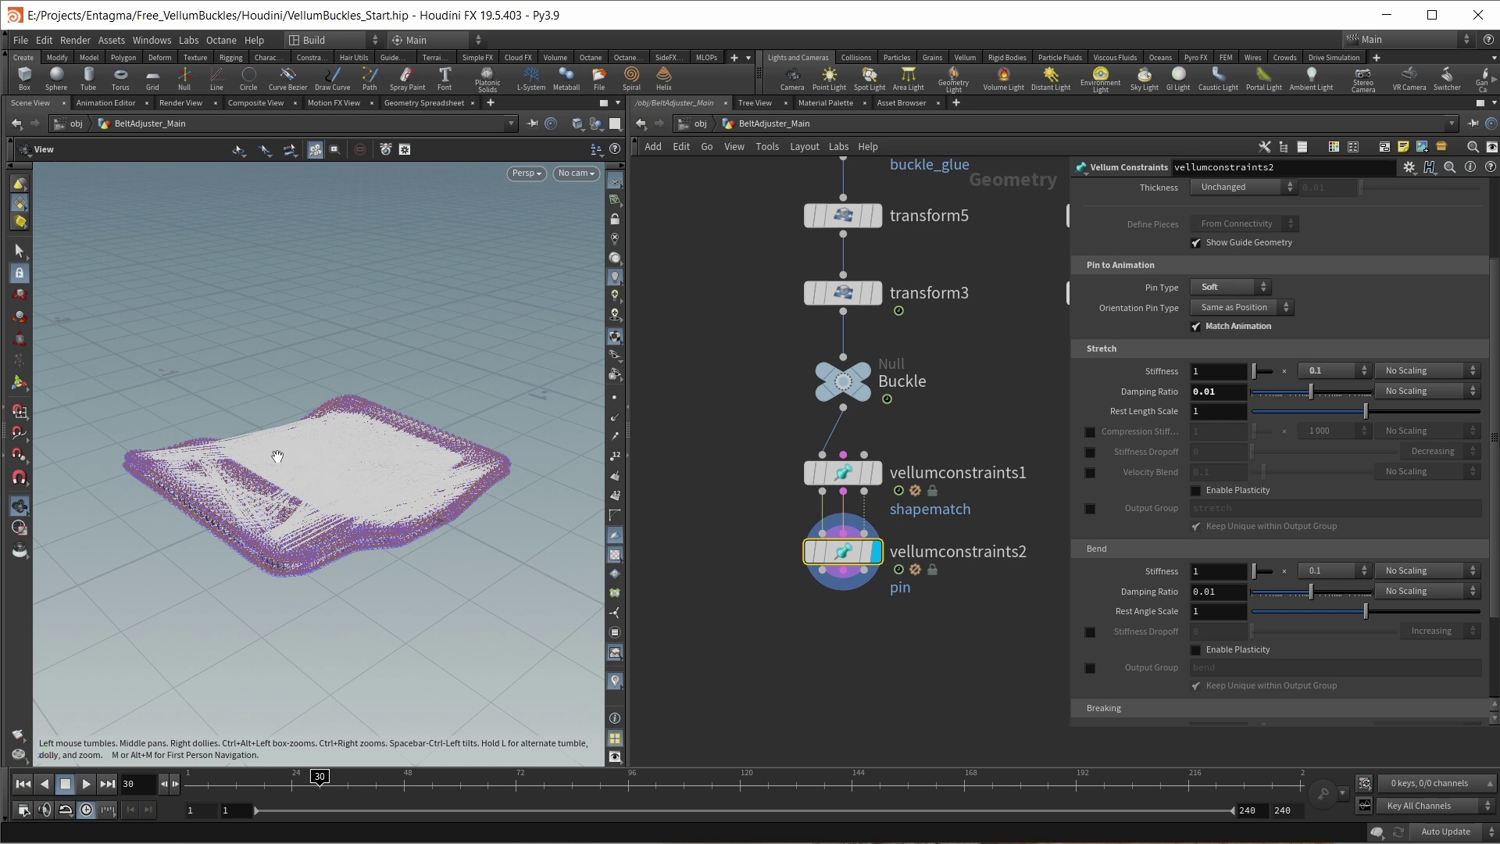
{"action": "left_click", "coordinate": [1336, 569]}
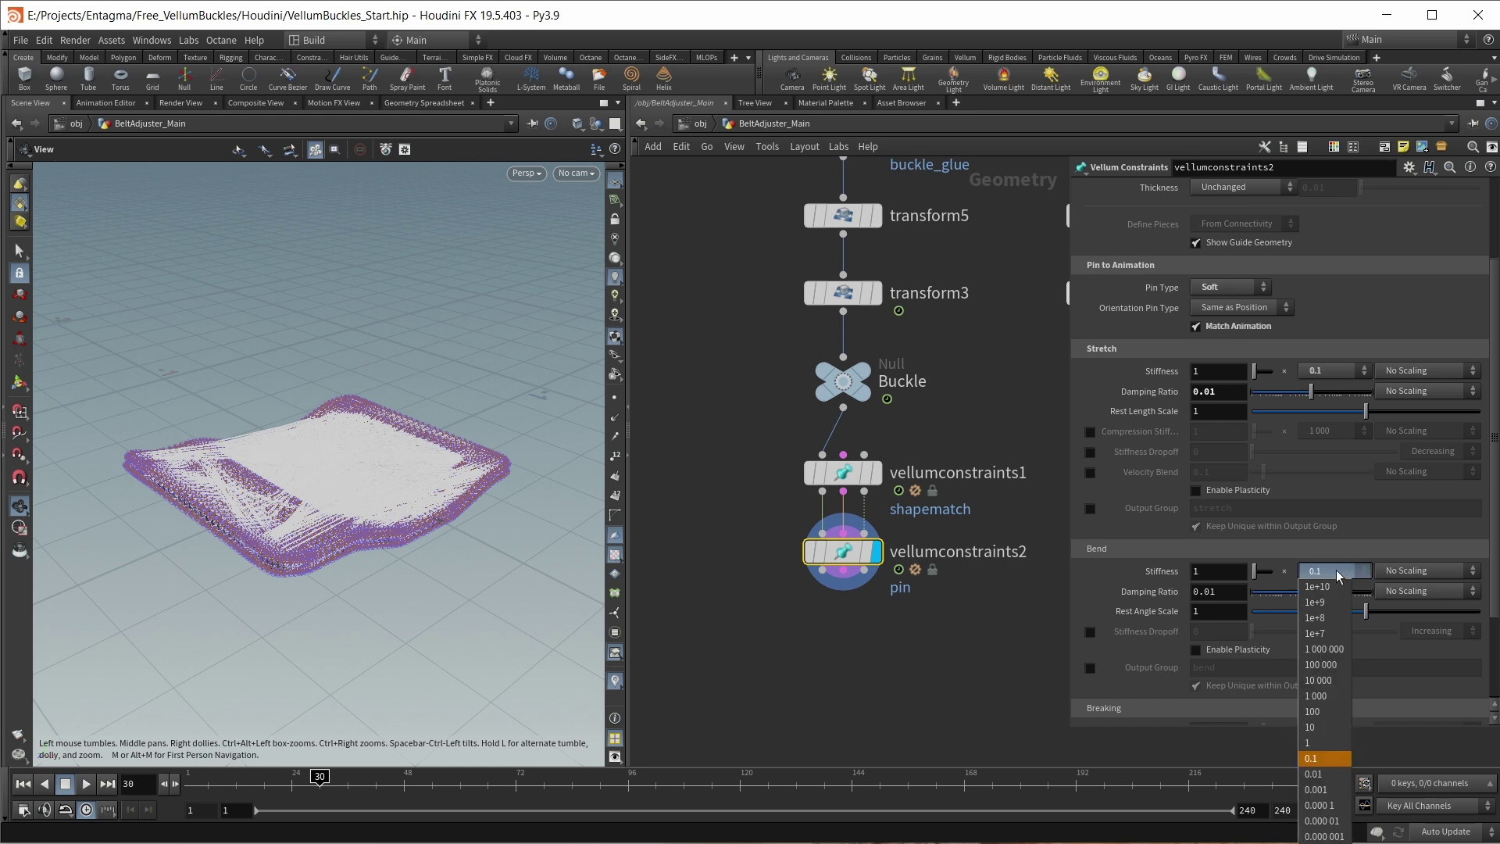
{"action": "left_click", "coordinate": [1314, 726]}
Step: Add a Vellum Pack node below vellumconstraints2, connect the geometry and constraint outputs to it and display it
{"action": "key", "text": "Tab"}
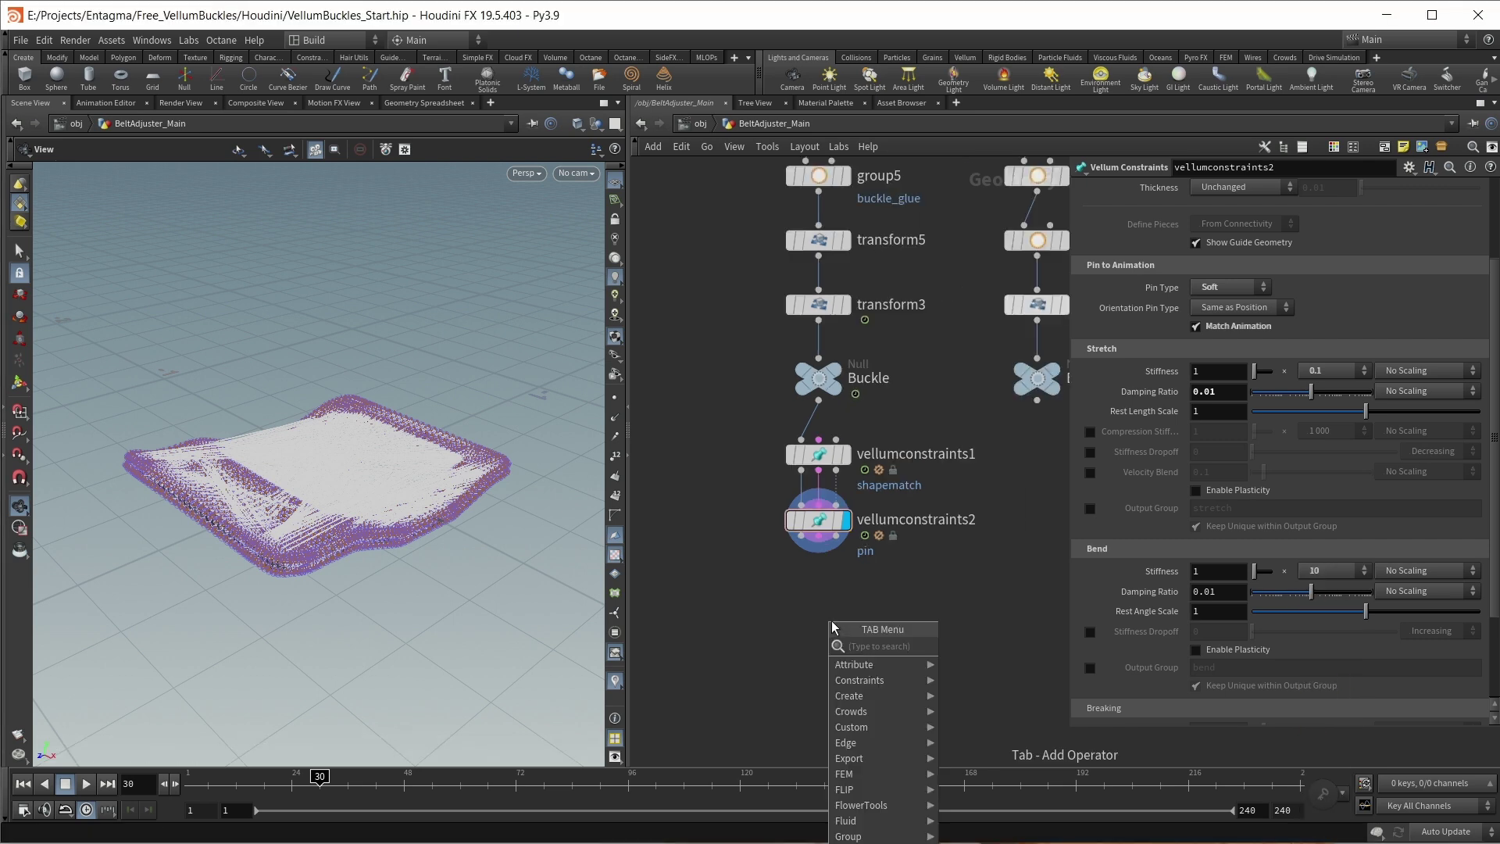
{"action": "type", "text": "vellum"}
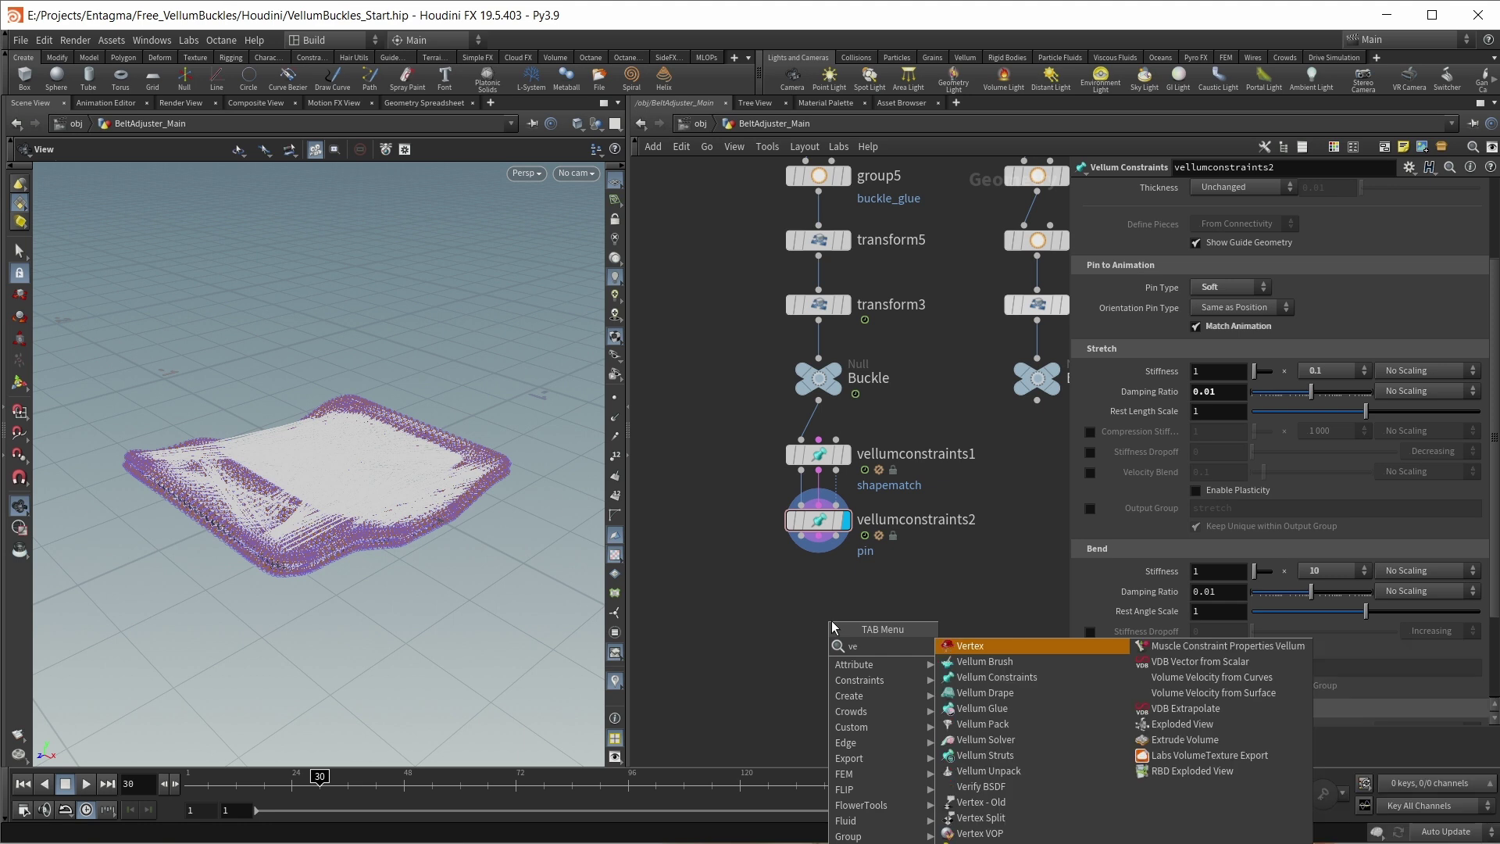
{"action": "type", "text": "p"}
{"action": "key", "text": "Return"}
{"action": "left_click", "coordinate": [818, 599]}
{"action": "left_click", "coordinate": [801, 536]}
{"action": "left_click", "coordinate": [805, 584]}
{"action": "left_click", "coordinate": [818, 536]}
{"action": "left_click", "coordinate": [831, 584]}
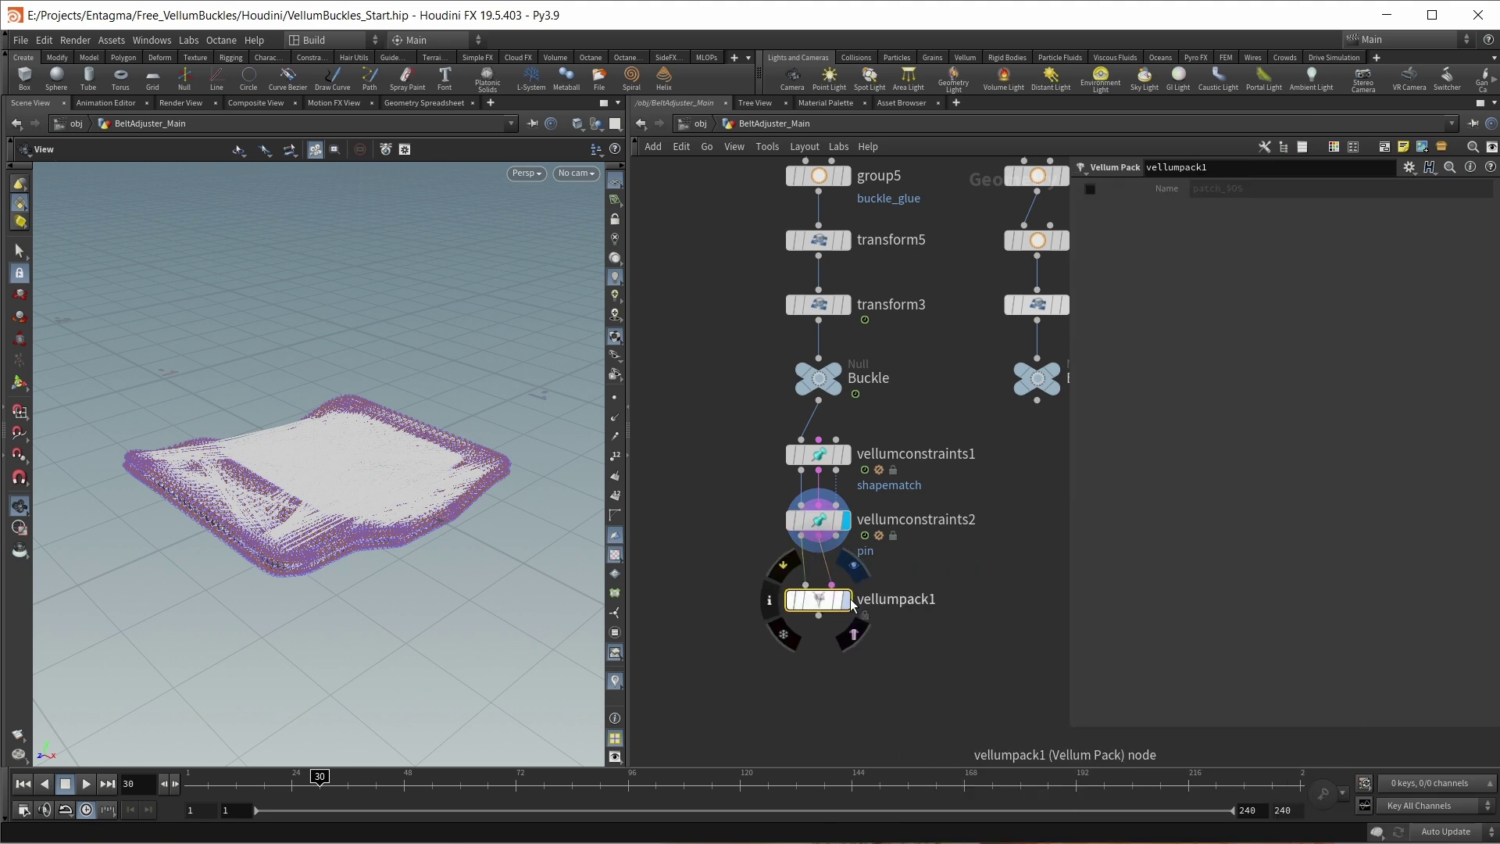
{"action": "left_click", "coordinate": [845, 600]}
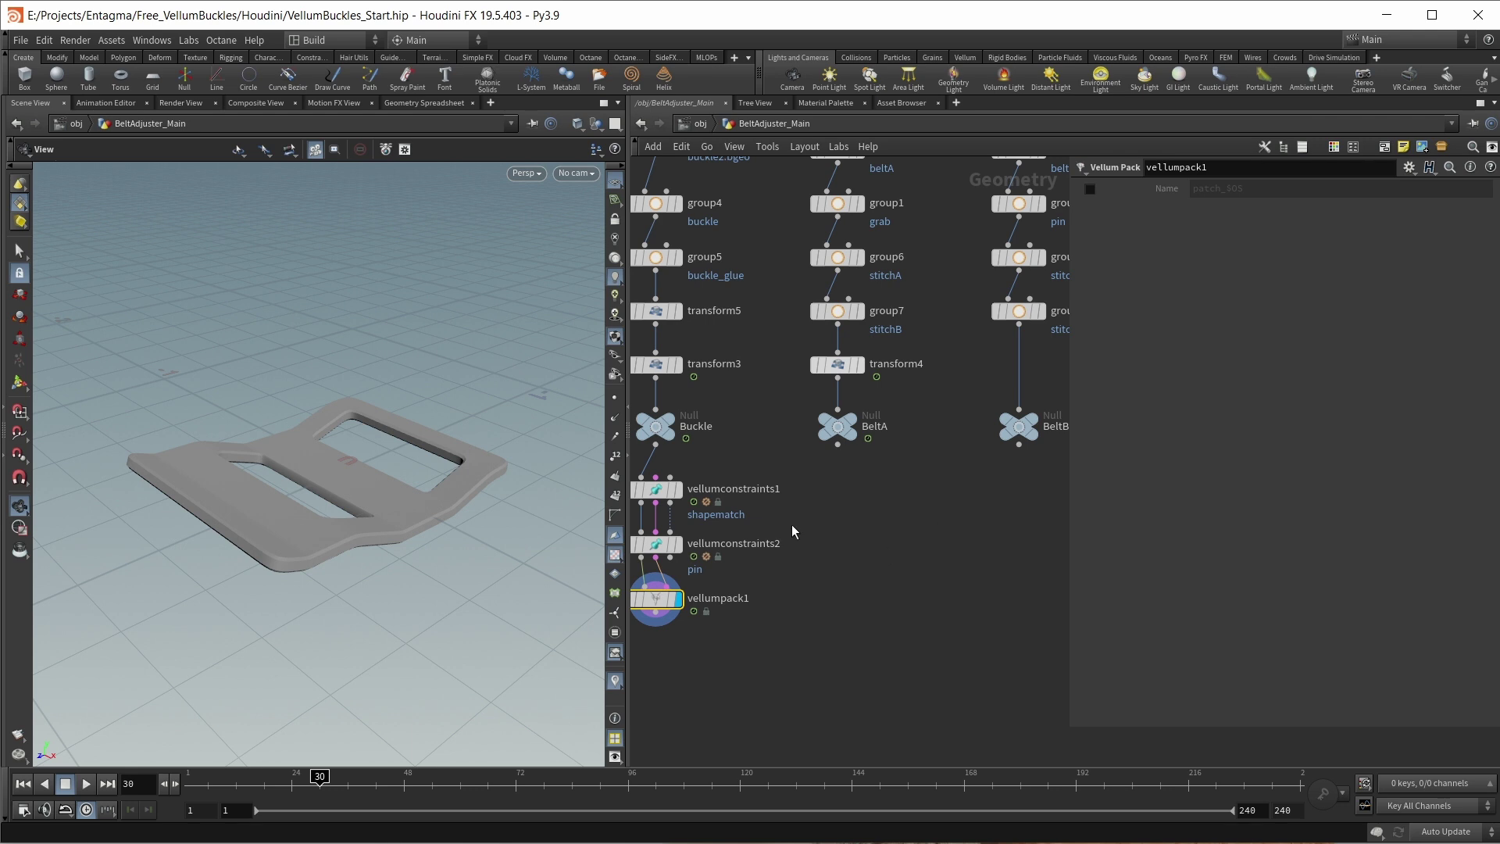
Step: Add a Vellum Cloth constraint node below the BeltA null, connect BeltA to it and display it
{"action": "key", "text": "Tab"}
{"action": "type", "text": "vellum cloth"}
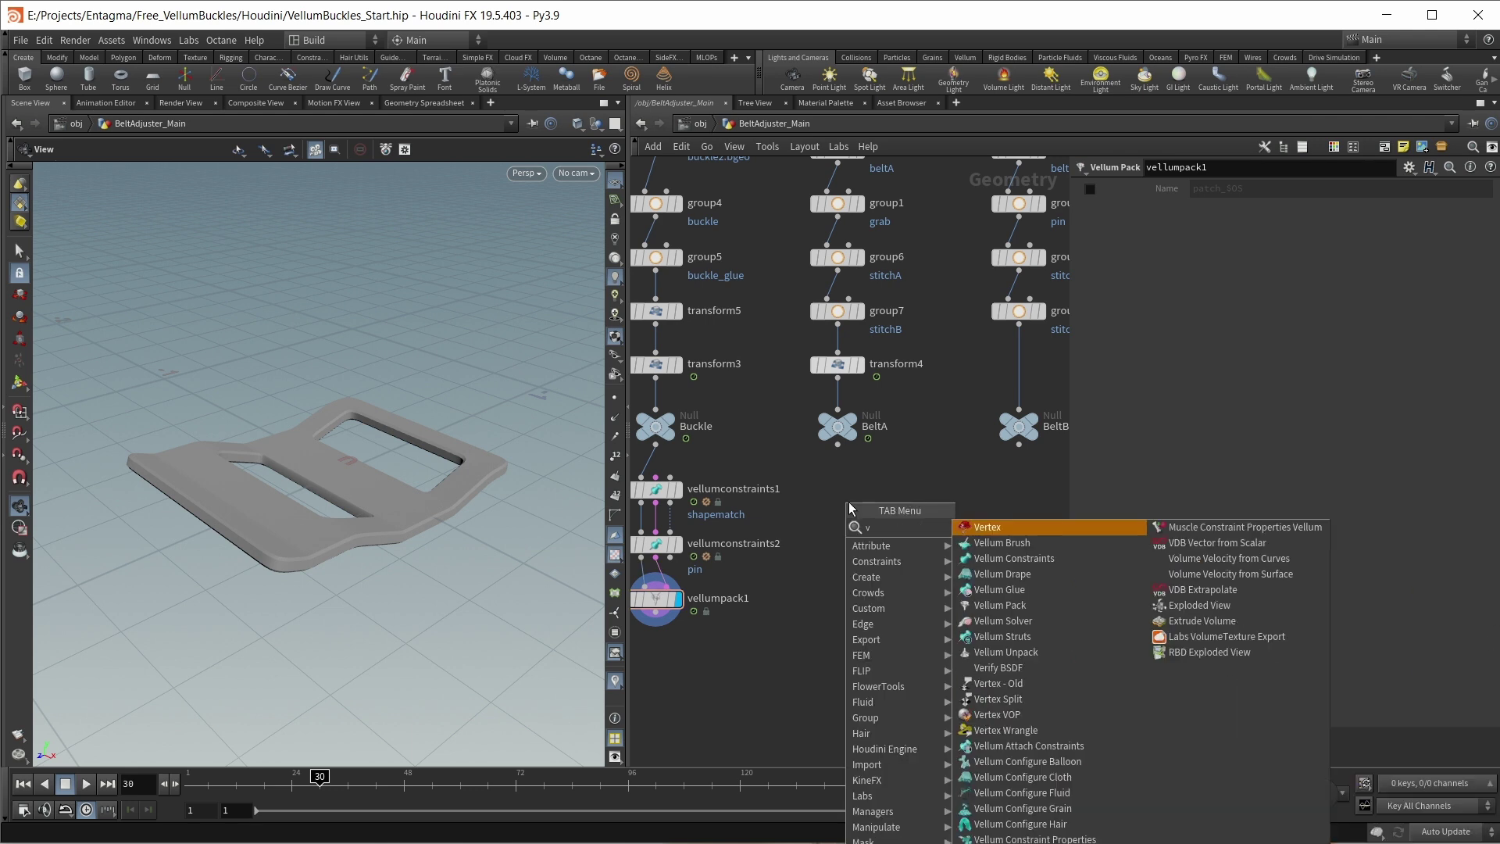
{"action": "key", "text": "Return"}
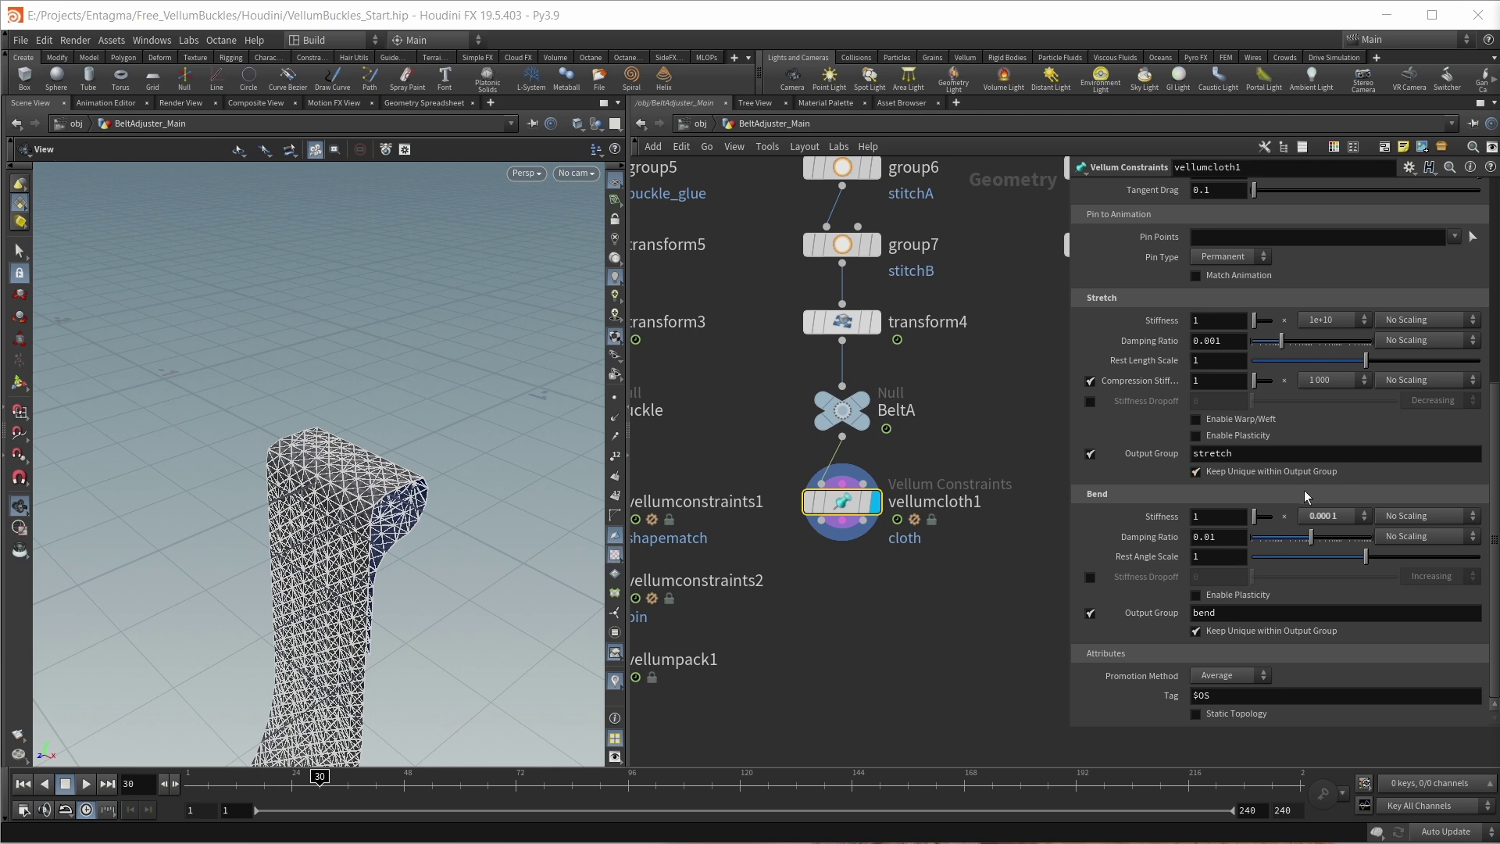
Step: Set the BeltA cloth's bend stiffness multiplier to 0.1 and its rest angle scale to 0
{"action": "left_click", "coordinate": [1342, 513]}
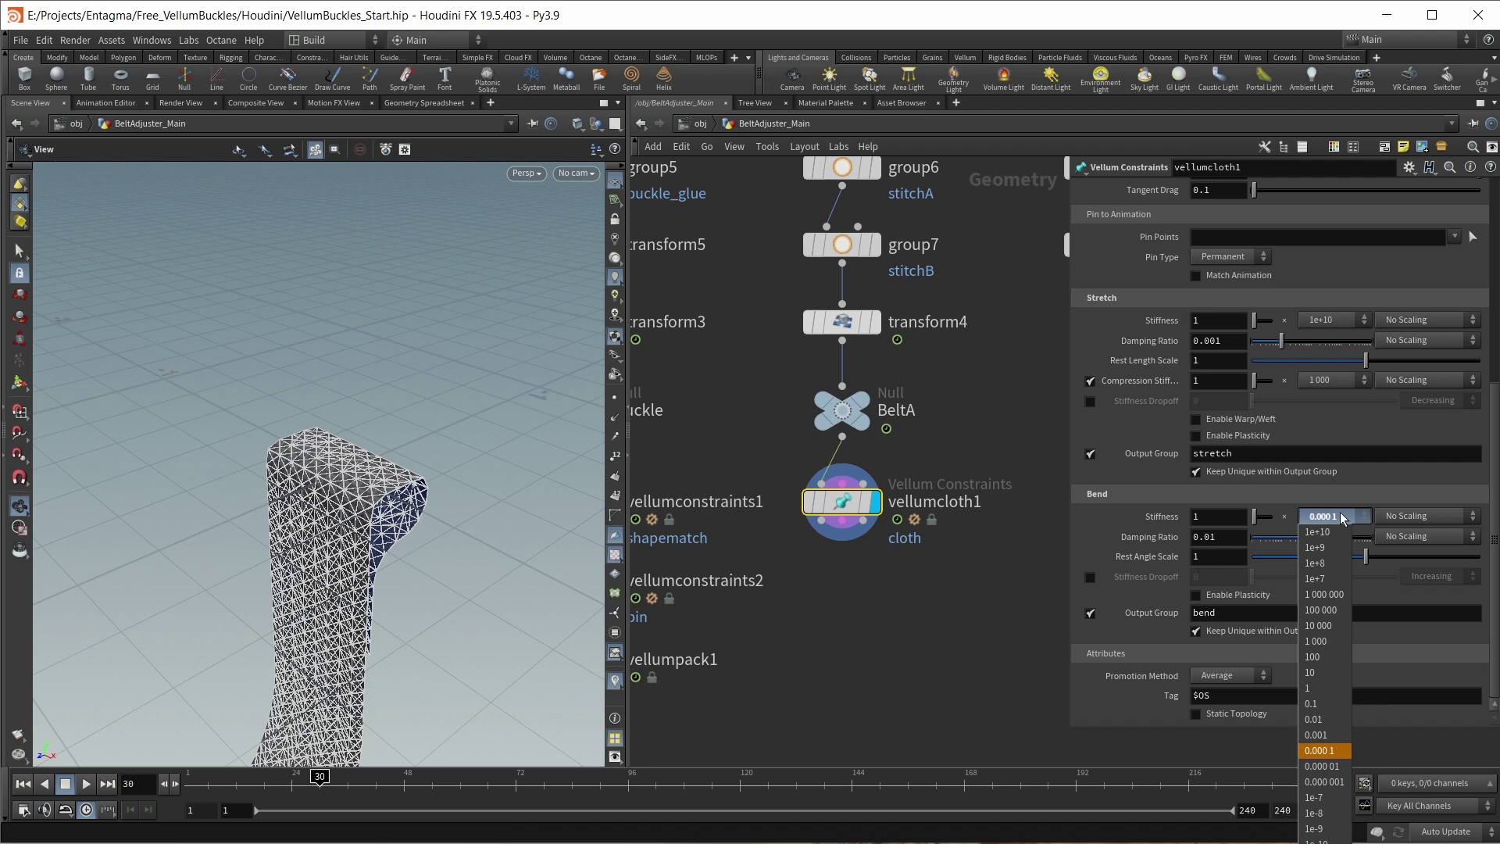
{"action": "left_click", "coordinate": [1312, 703]}
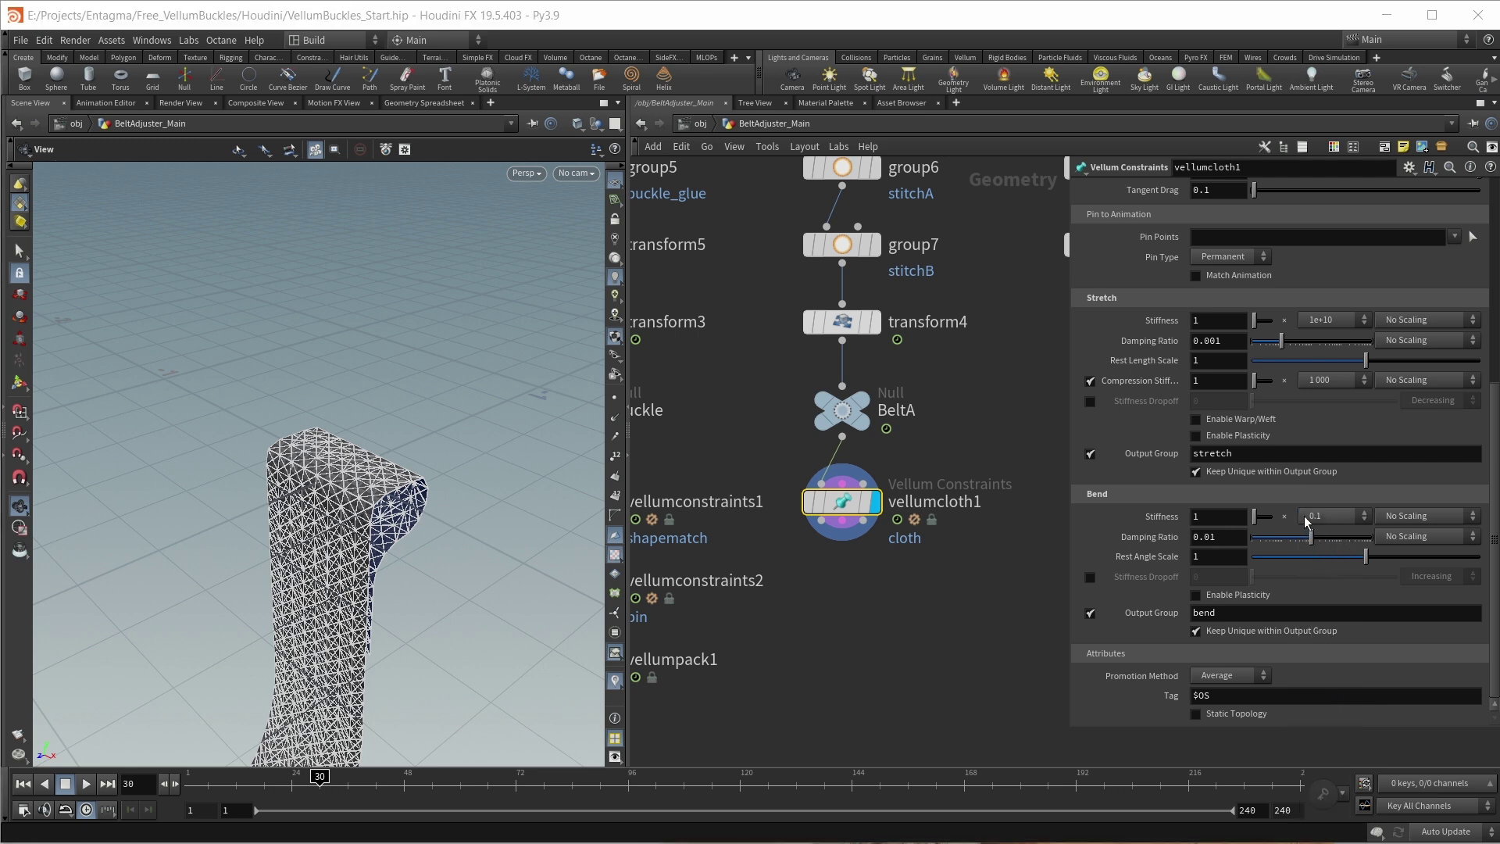
{"action": "mouse_move", "coordinate": [1158, 559]}
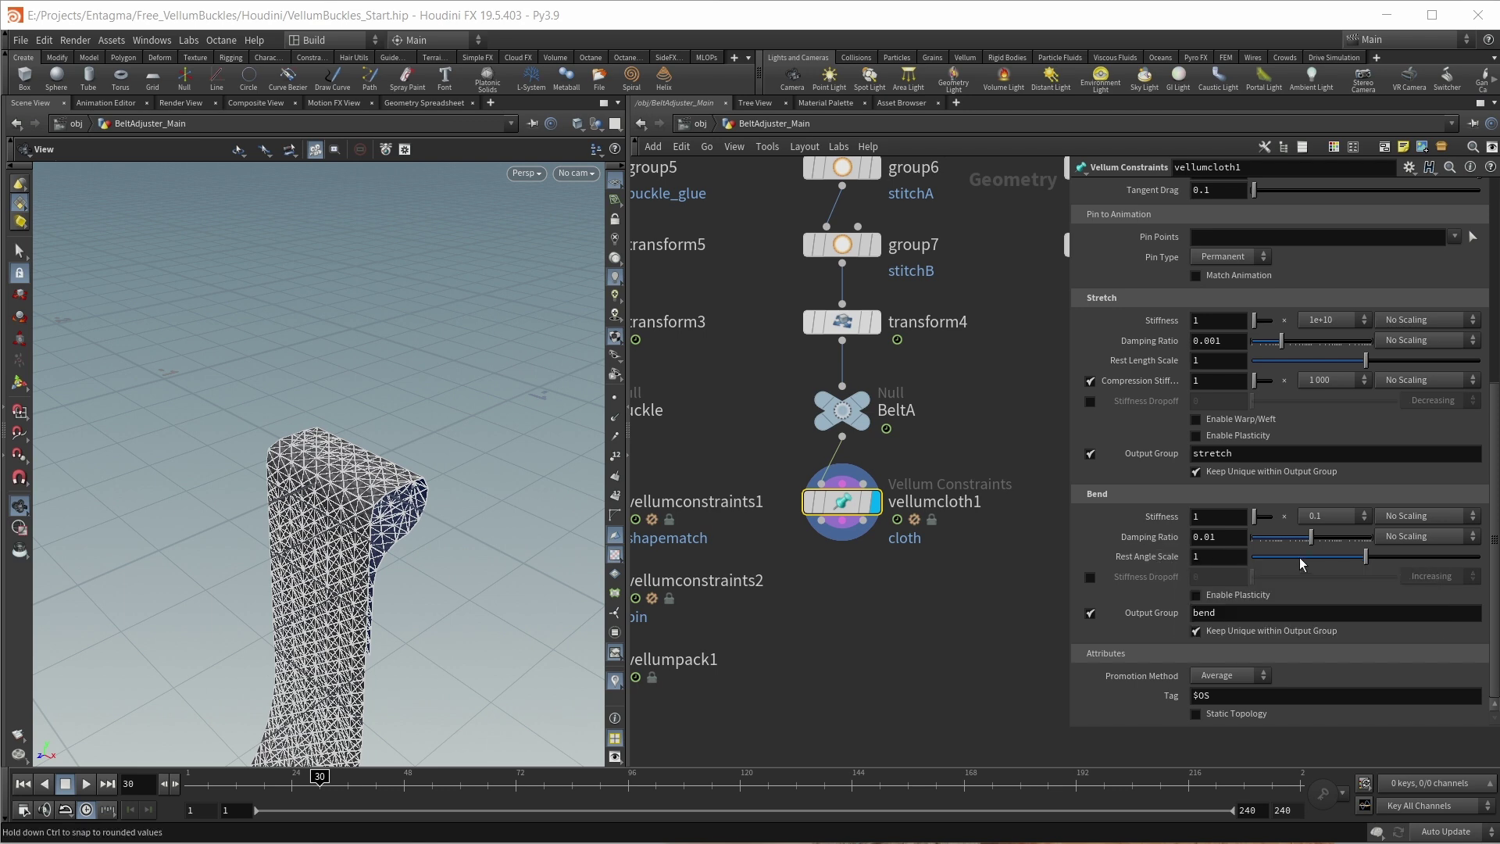
{"action": "left_click_drag", "start_coordinate": [1301, 563], "coordinate": [1278, 561]}
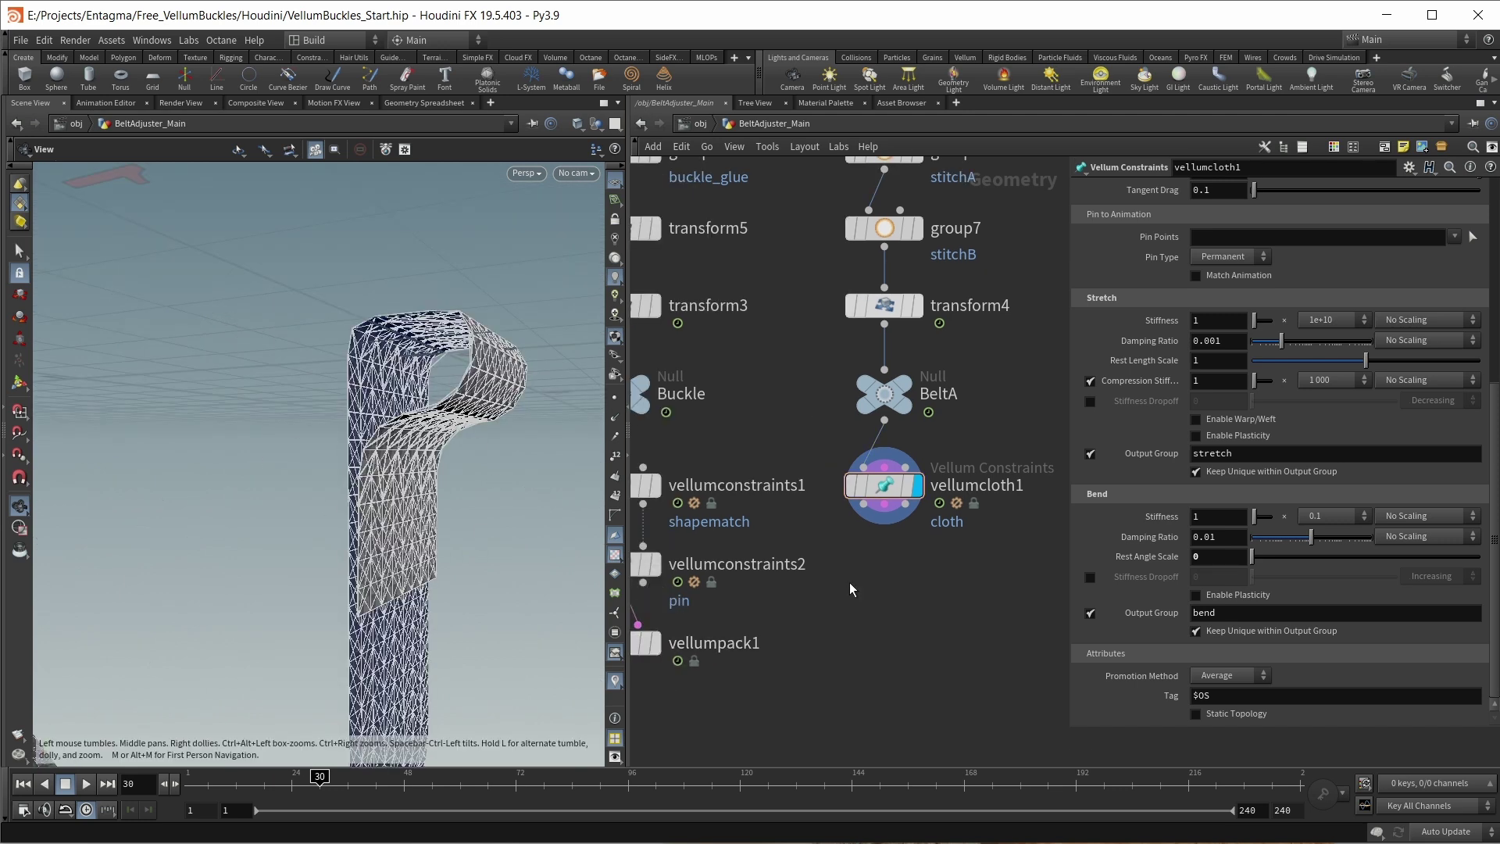
Step: Add a Vellum Stitch constraint node below vellumcloth1, wire it to the cloth outputs and display it
{"action": "key", "text": "Tab"}
{"action": "type", "text": "vellum sti"}
{"action": "key", "text": "Return"}
{"action": "left_click", "coordinate": [883, 564]}
{"action": "left_click", "coordinate": [917, 564]}
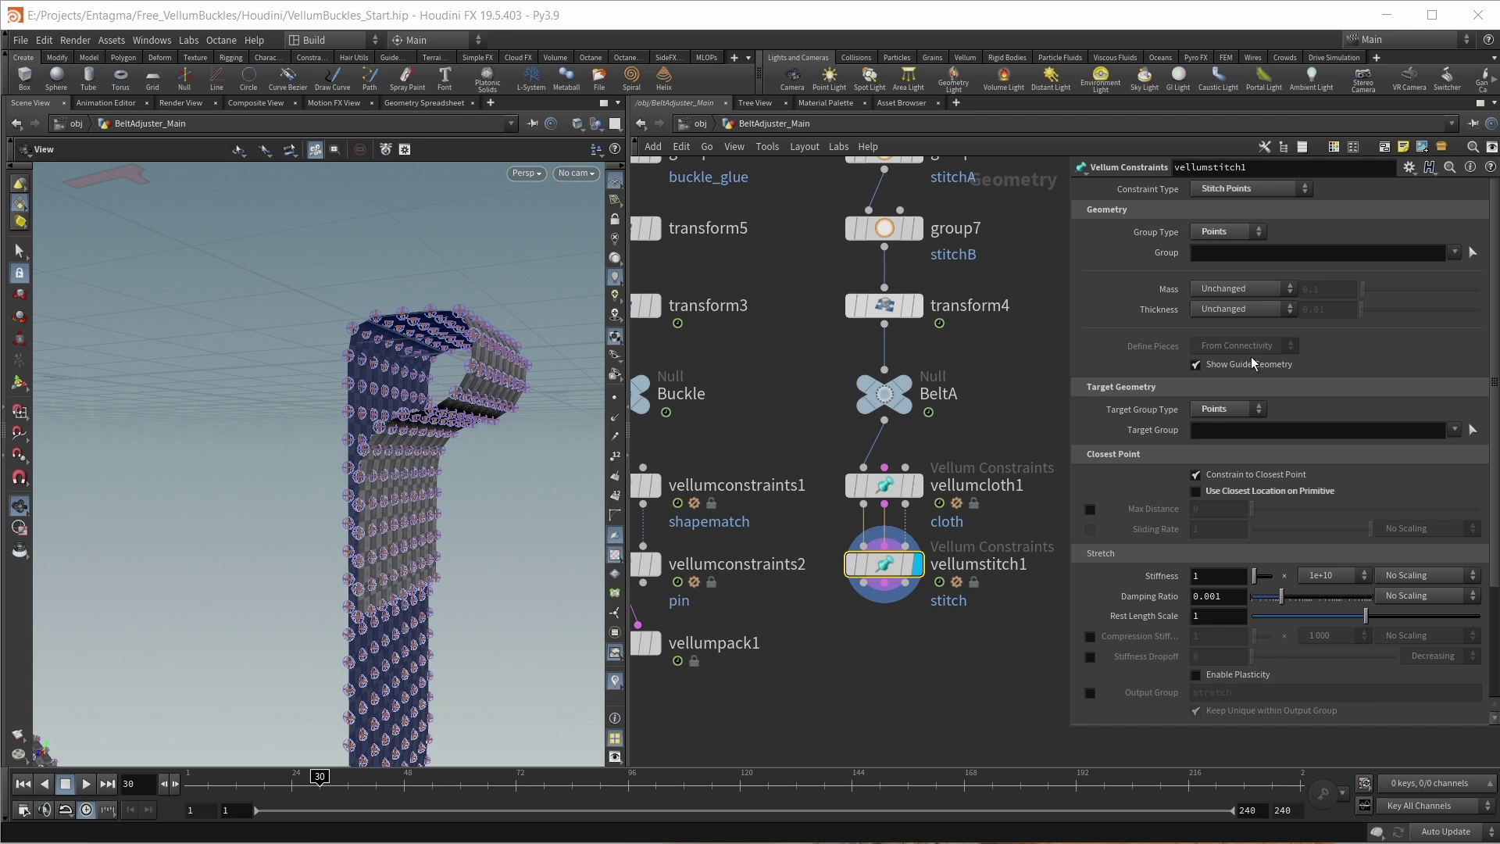
Step: Stitch the belt's stitchA point group to the target point group stitchB in vellumstitch1
{"action": "left_click", "coordinate": [1454, 251]}
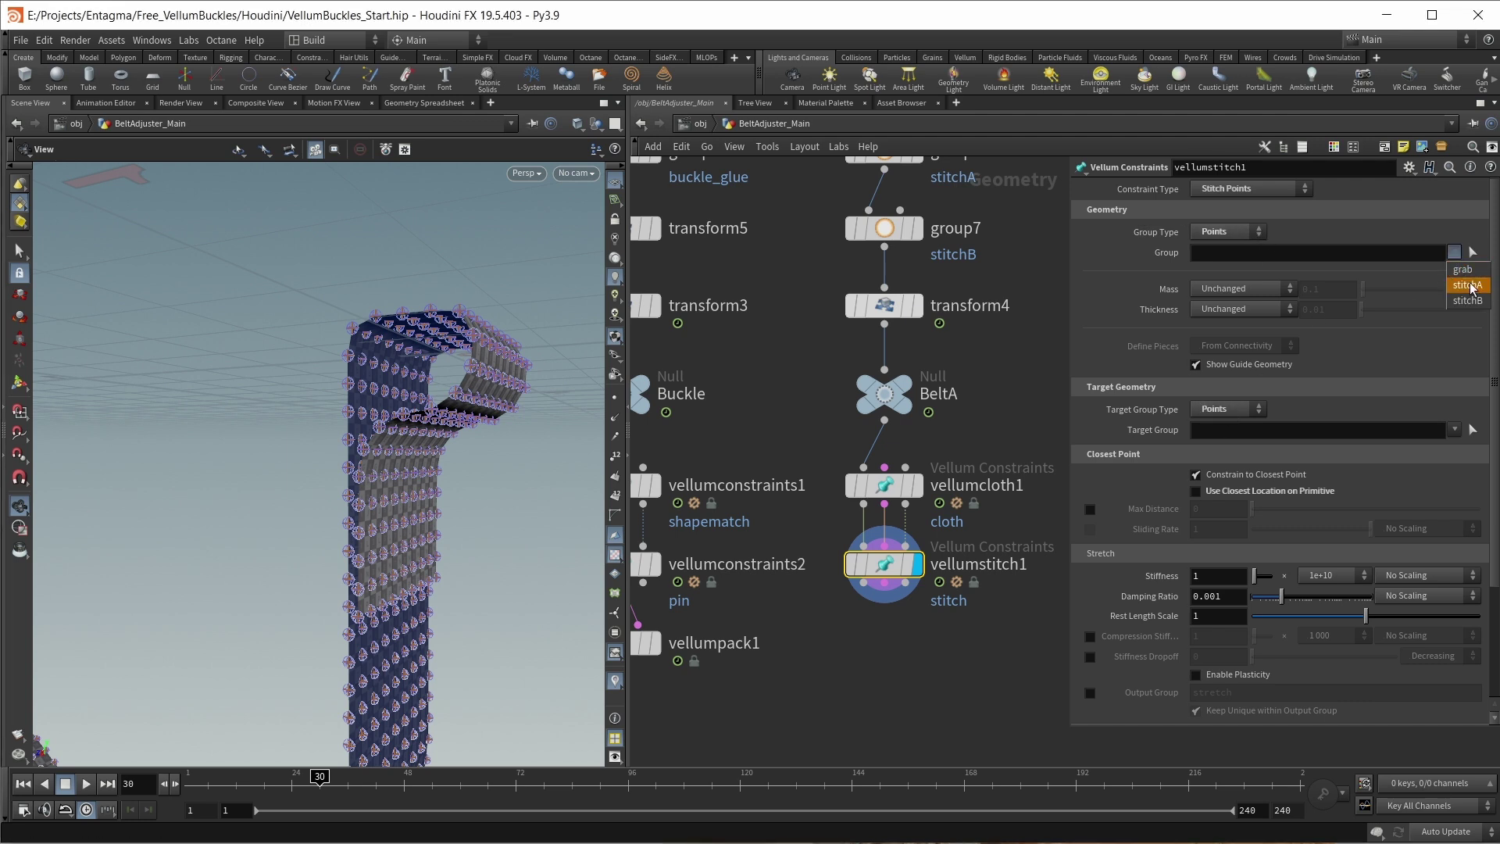
{"action": "left_click", "coordinate": [1467, 285]}
{"action": "left_click", "coordinate": [1453, 429]}
{"action": "left_click", "coordinate": [1467, 509]}
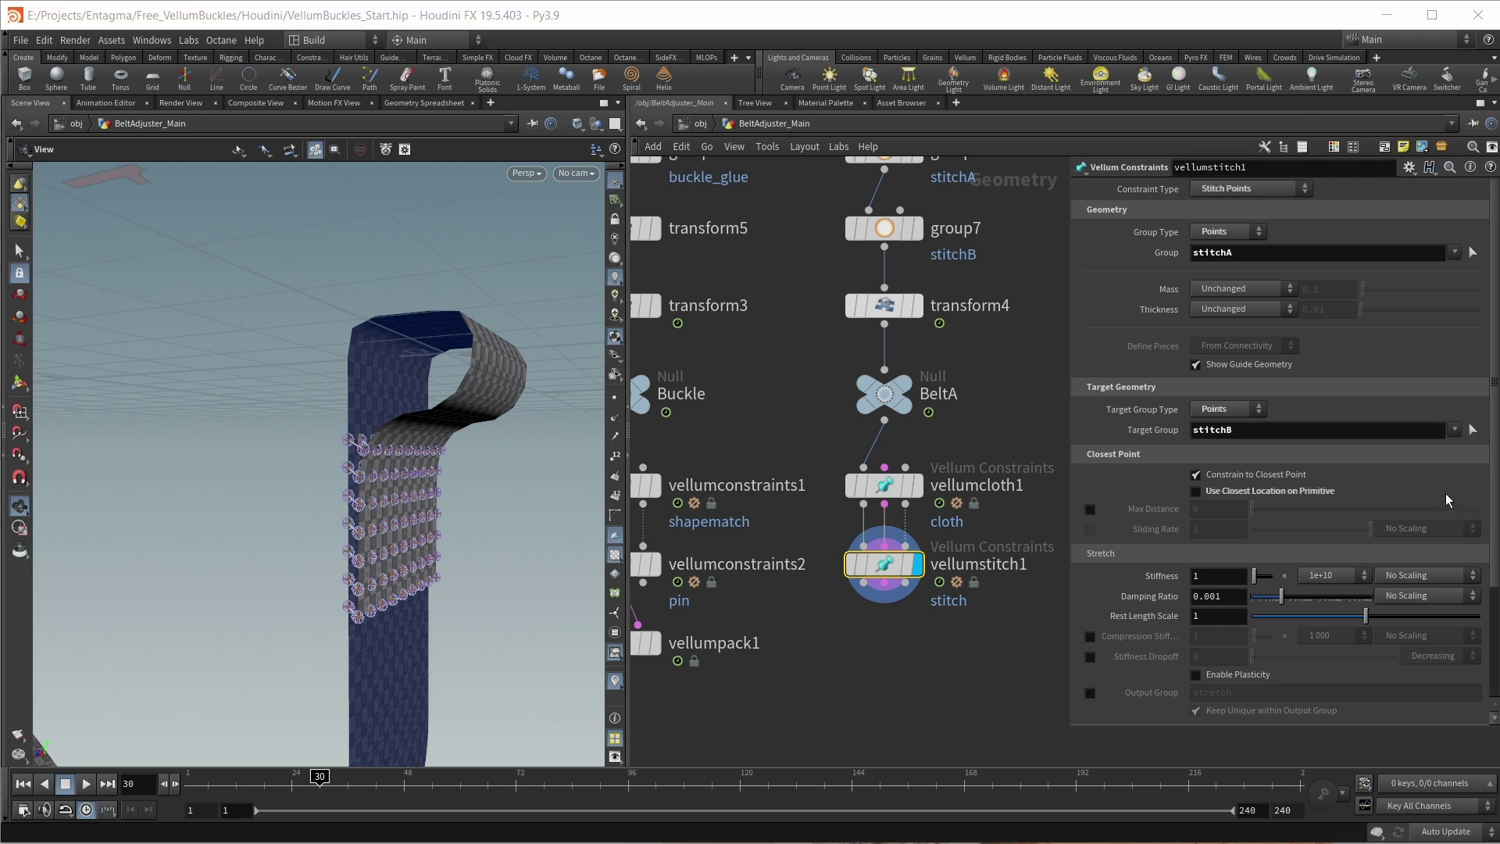
{"action": "scroll", "coordinate": [1092, 576], "scroll_direction": "down", "scroll_amount": 4}
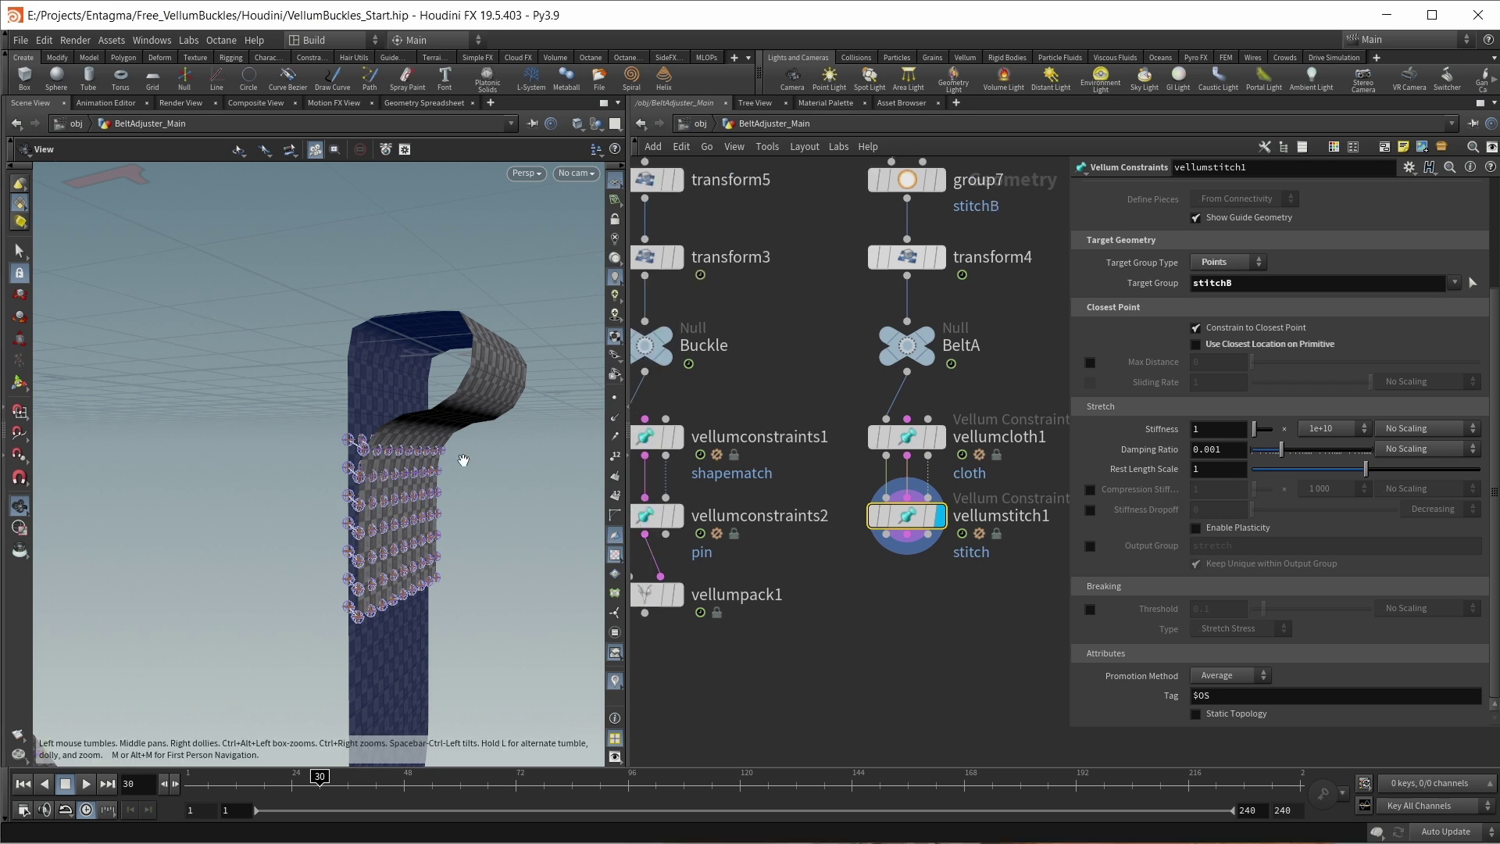
Step: Add a Vellum Constraints node below vellumstitch1, wire it to the stitch outputs and display it
{"action": "key", "text": "Tab"}
{"action": "key", "text": "Return"}
{"action": "left_click", "coordinate": [873, 614]}
{"action": "left_click_drag", "start_coordinate": [887, 624], "coordinate": [916, 605]}
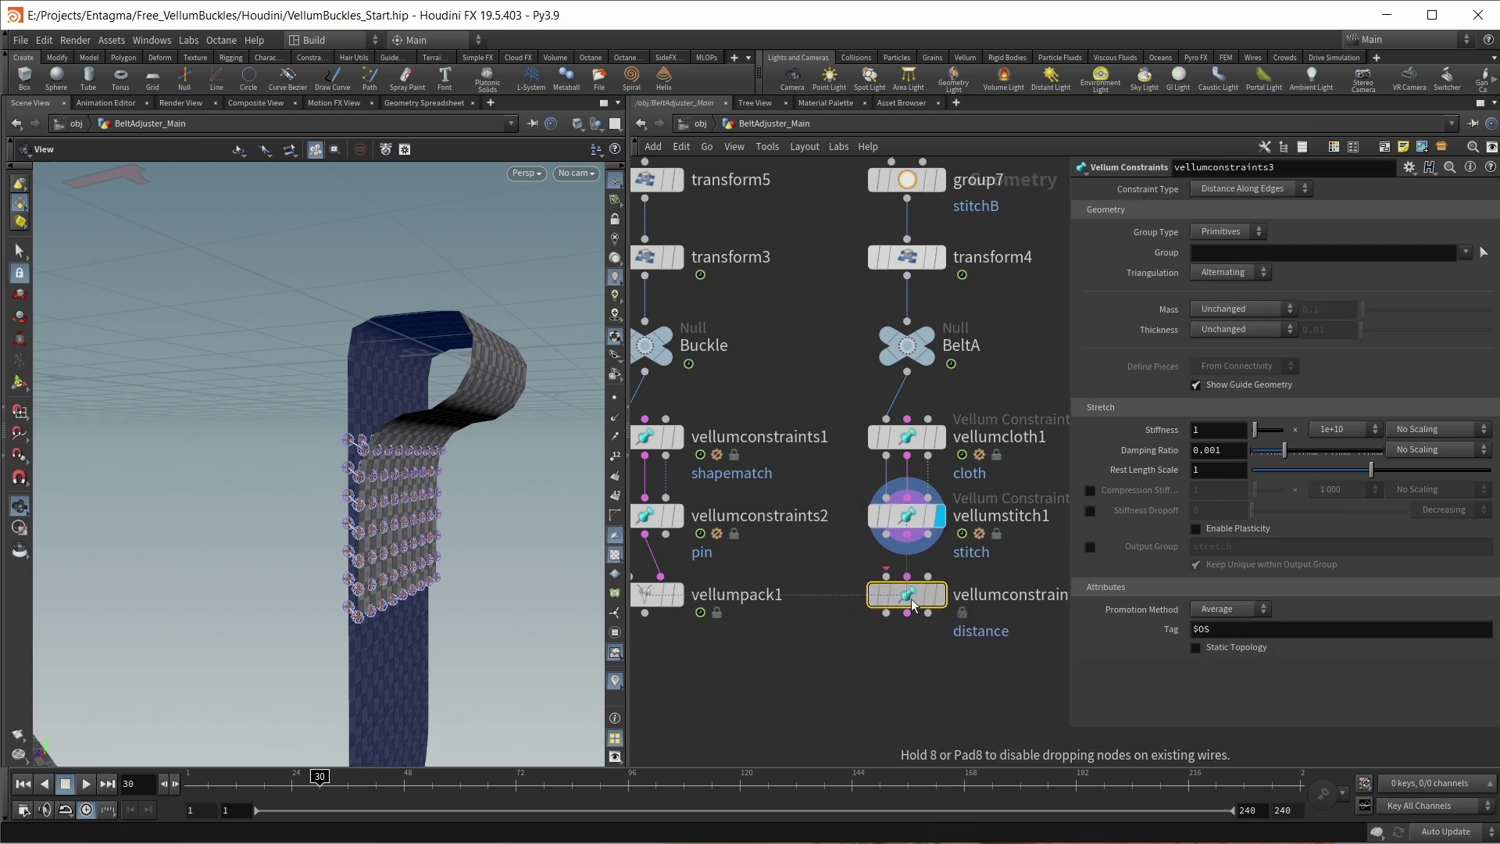
{"action": "left_click", "coordinate": [931, 595]}
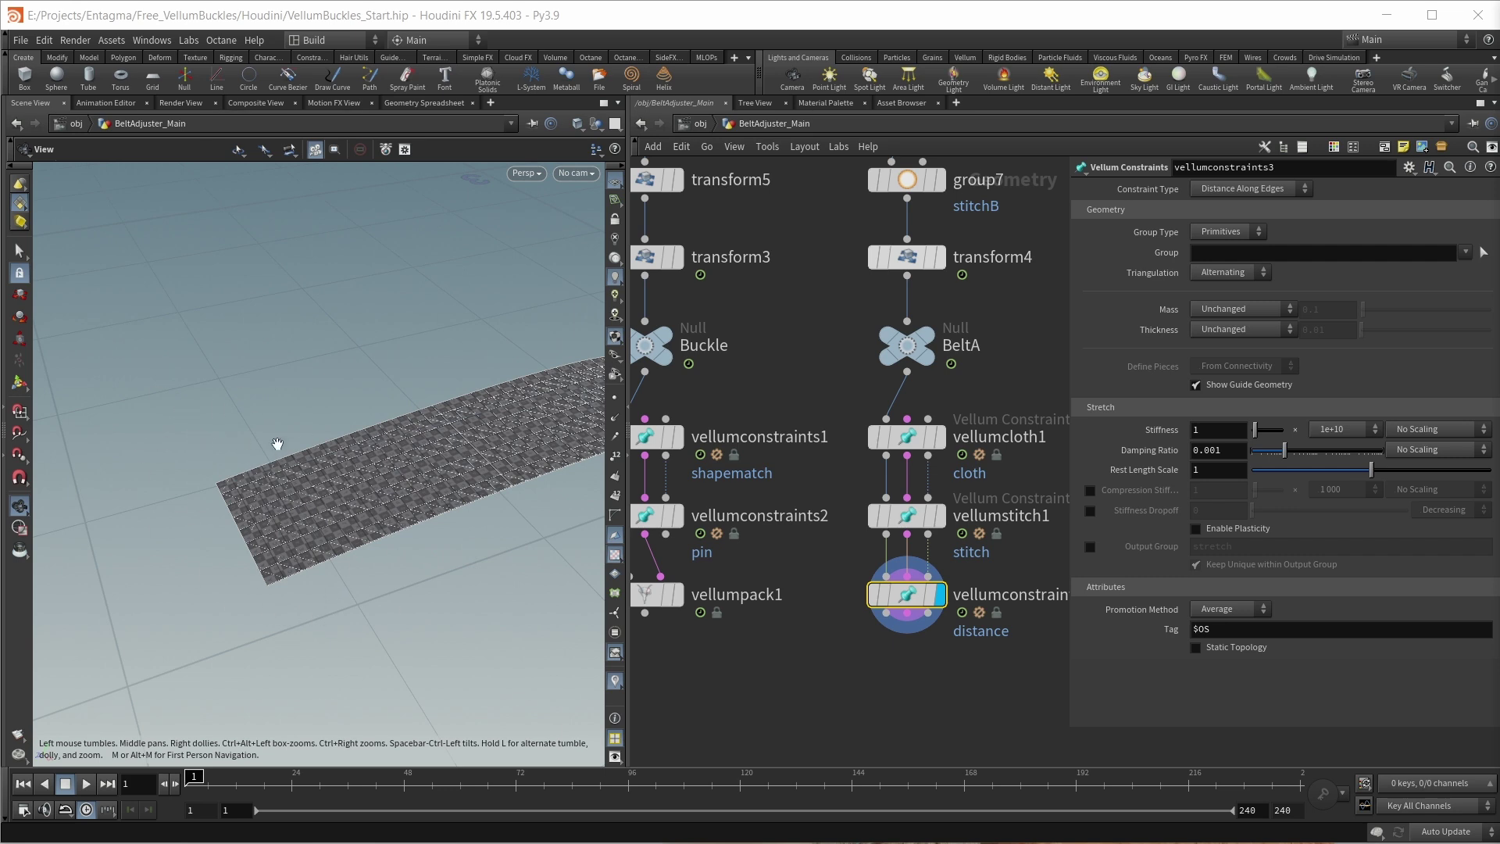
Step: Set vellumconstraints3 to Pin to Target, using the point group grab
{"action": "left_click", "coordinate": [1267, 192]}
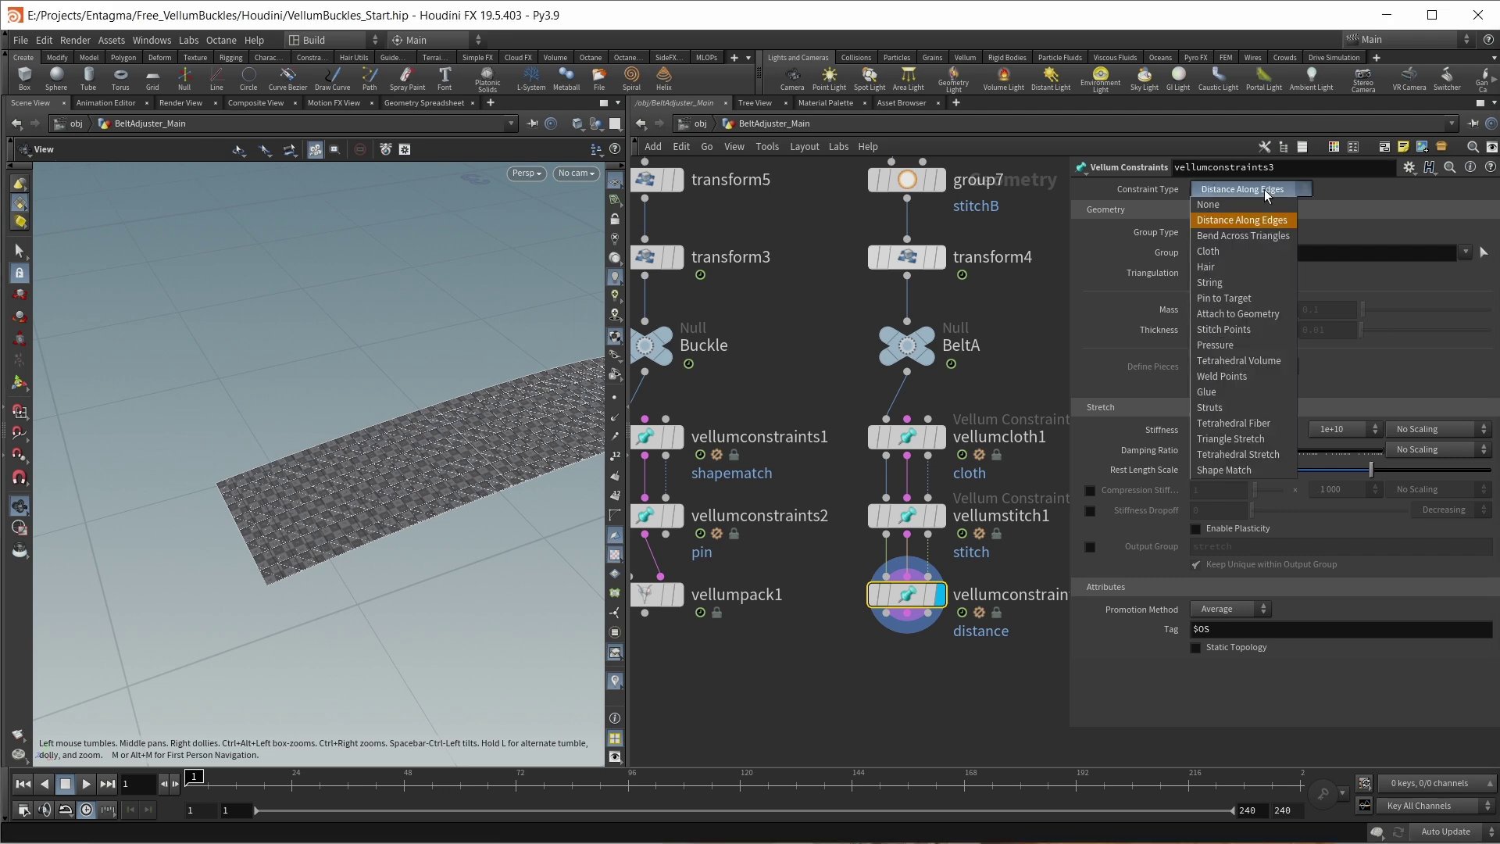
{"action": "left_click", "coordinate": [1251, 298]}
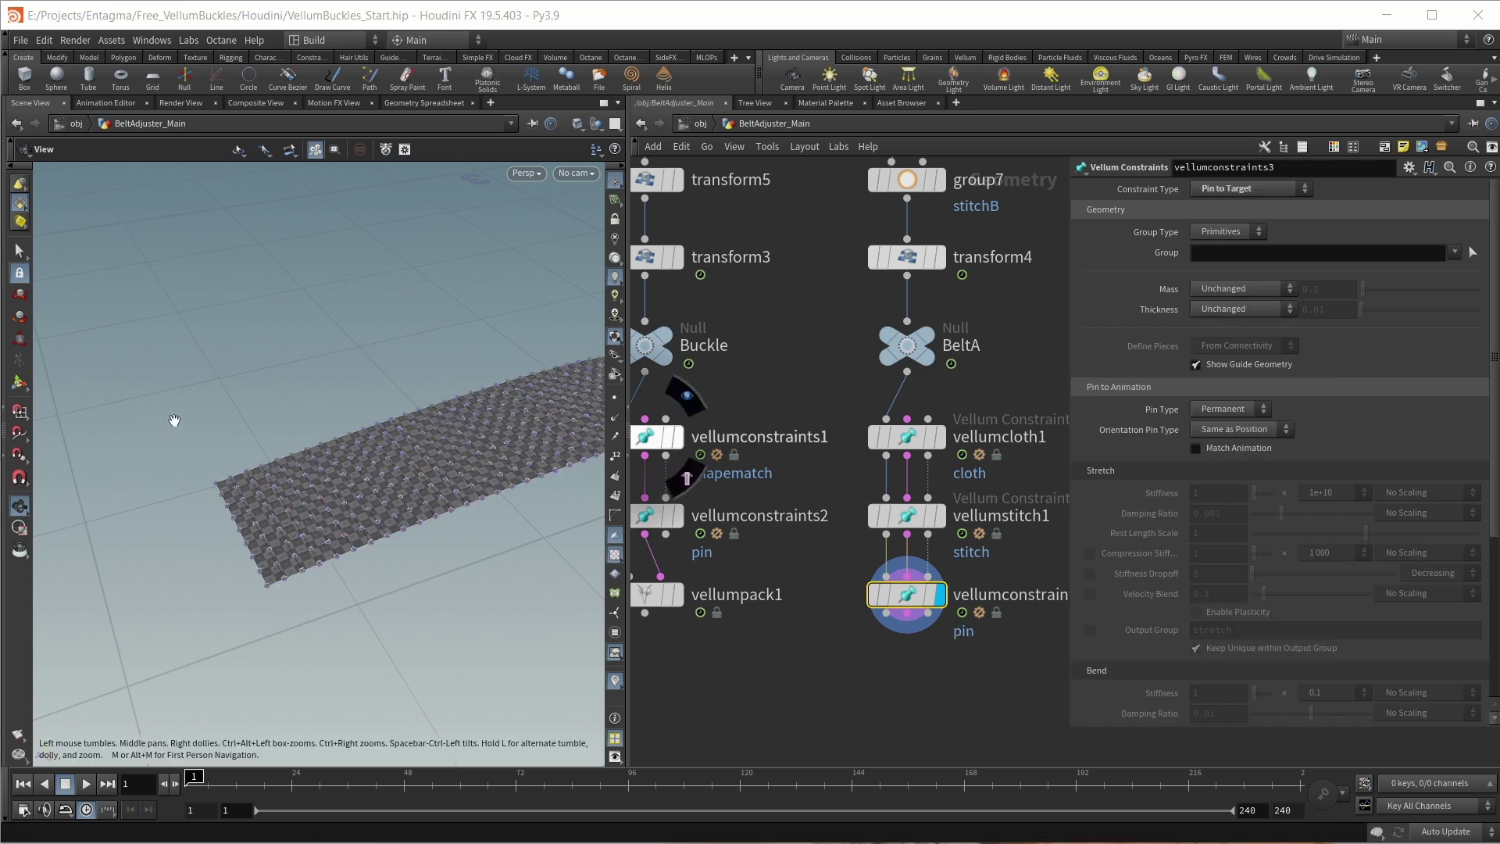
{"action": "left_click", "coordinate": [1236, 233]}
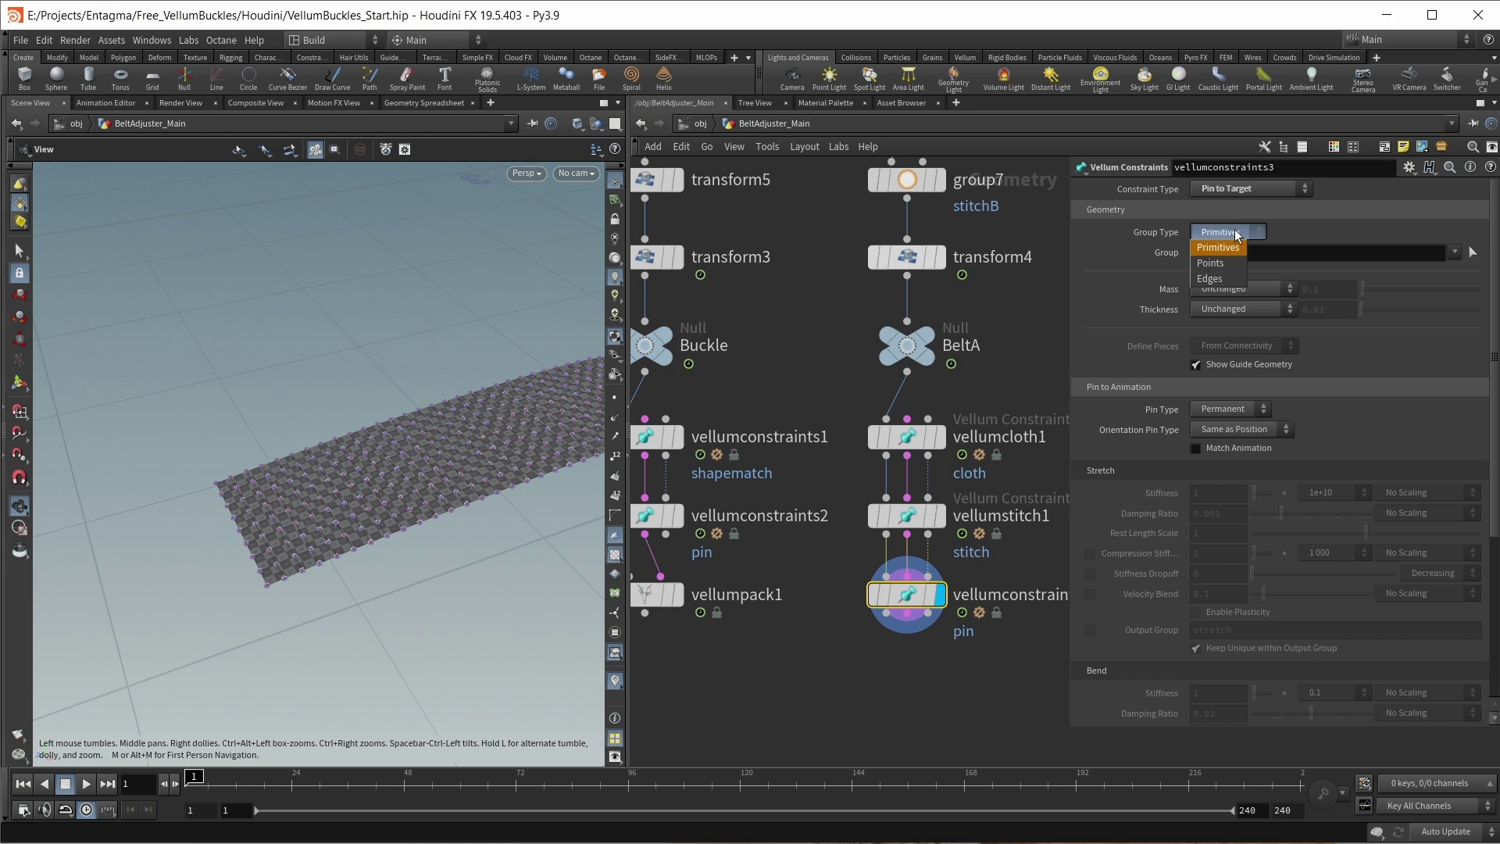
{"action": "left_click", "coordinate": [1219, 264]}
{"action": "left_click", "coordinate": [1455, 251]}
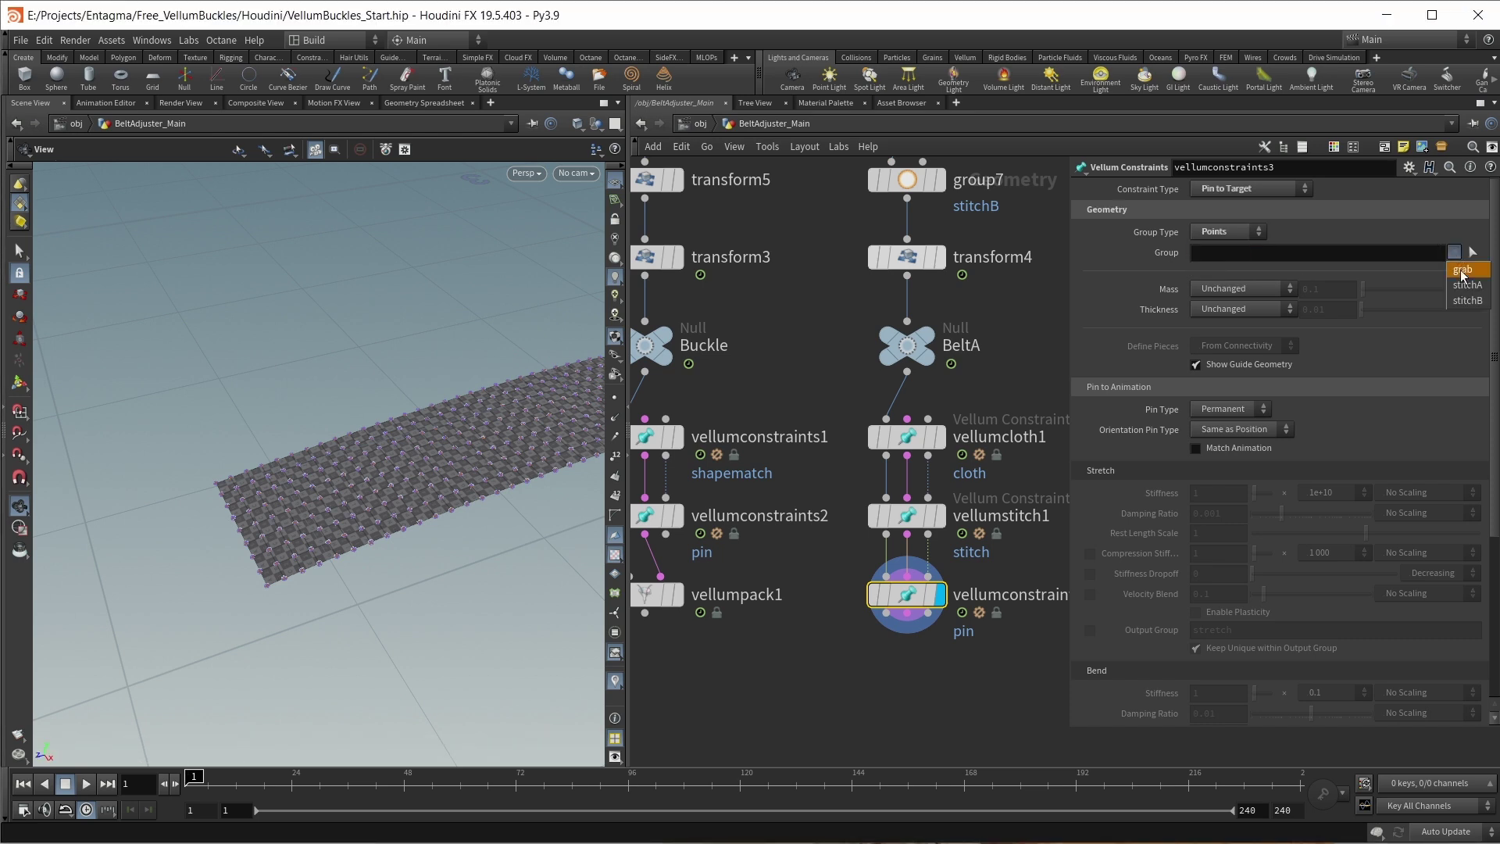
{"action": "left_click", "coordinate": [1462, 269]}
Step: Make the grab pin Soft with Match Animation enabled and a stretch stiffness multiplier of 0.01
{"action": "left_click", "coordinate": [1218, 409]}
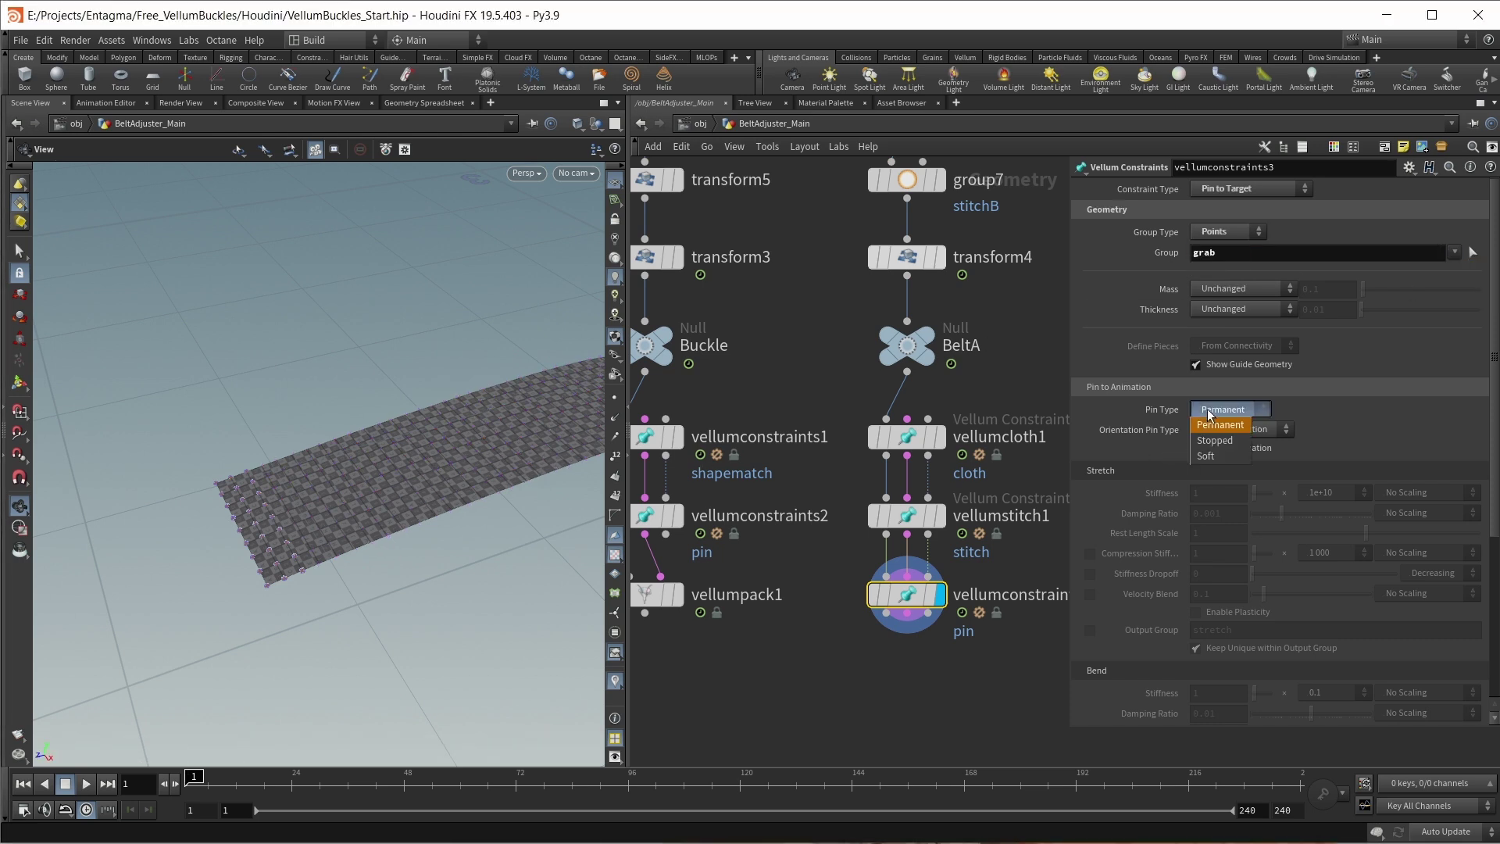
{"action": "left_click", "coordinate": [1221, 453]}
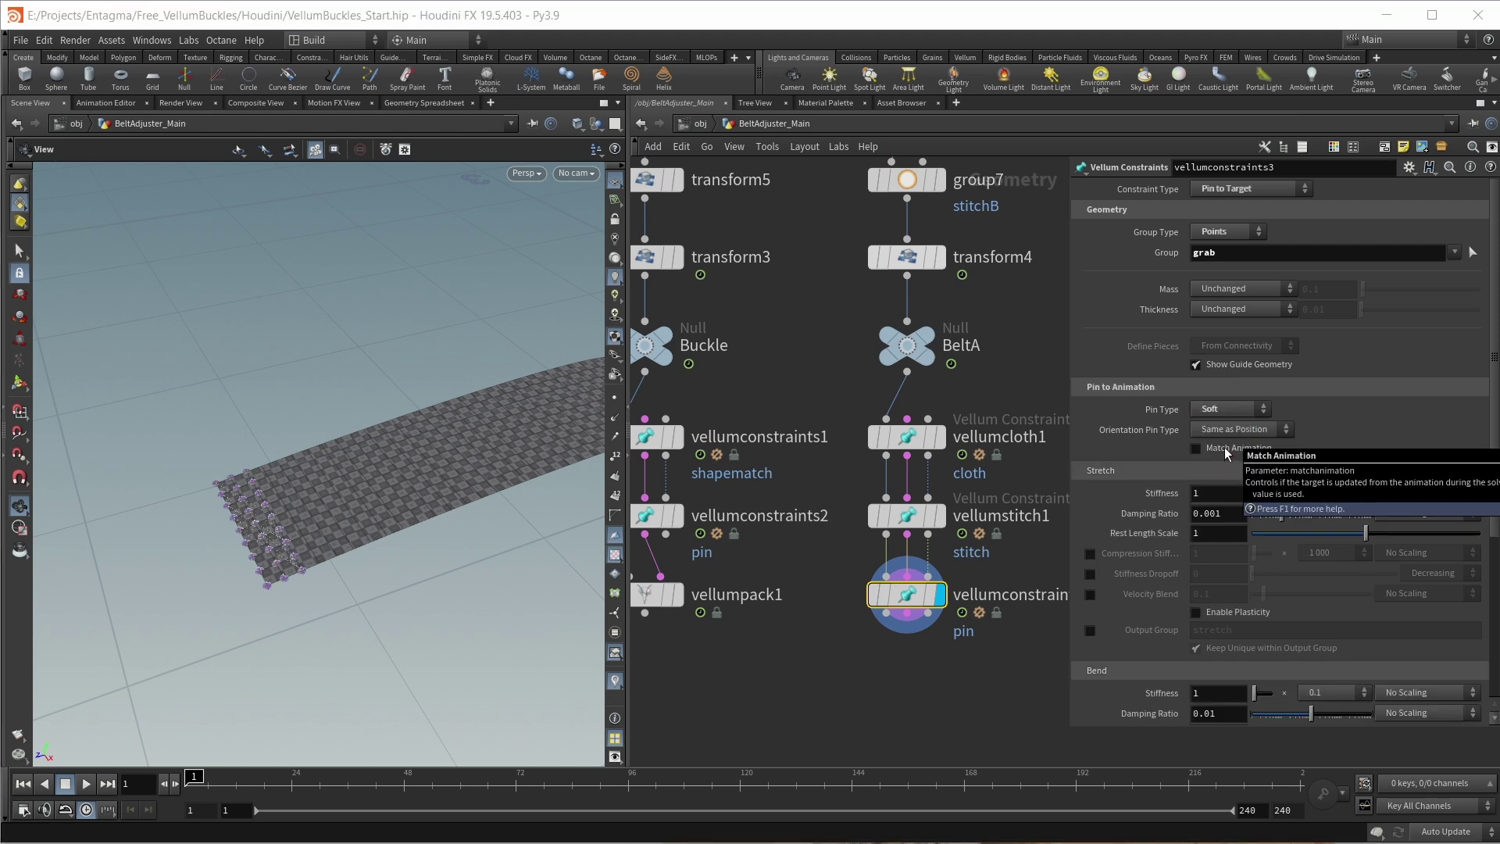
{"action": "left_click", "coordinate": [1225, 451]}
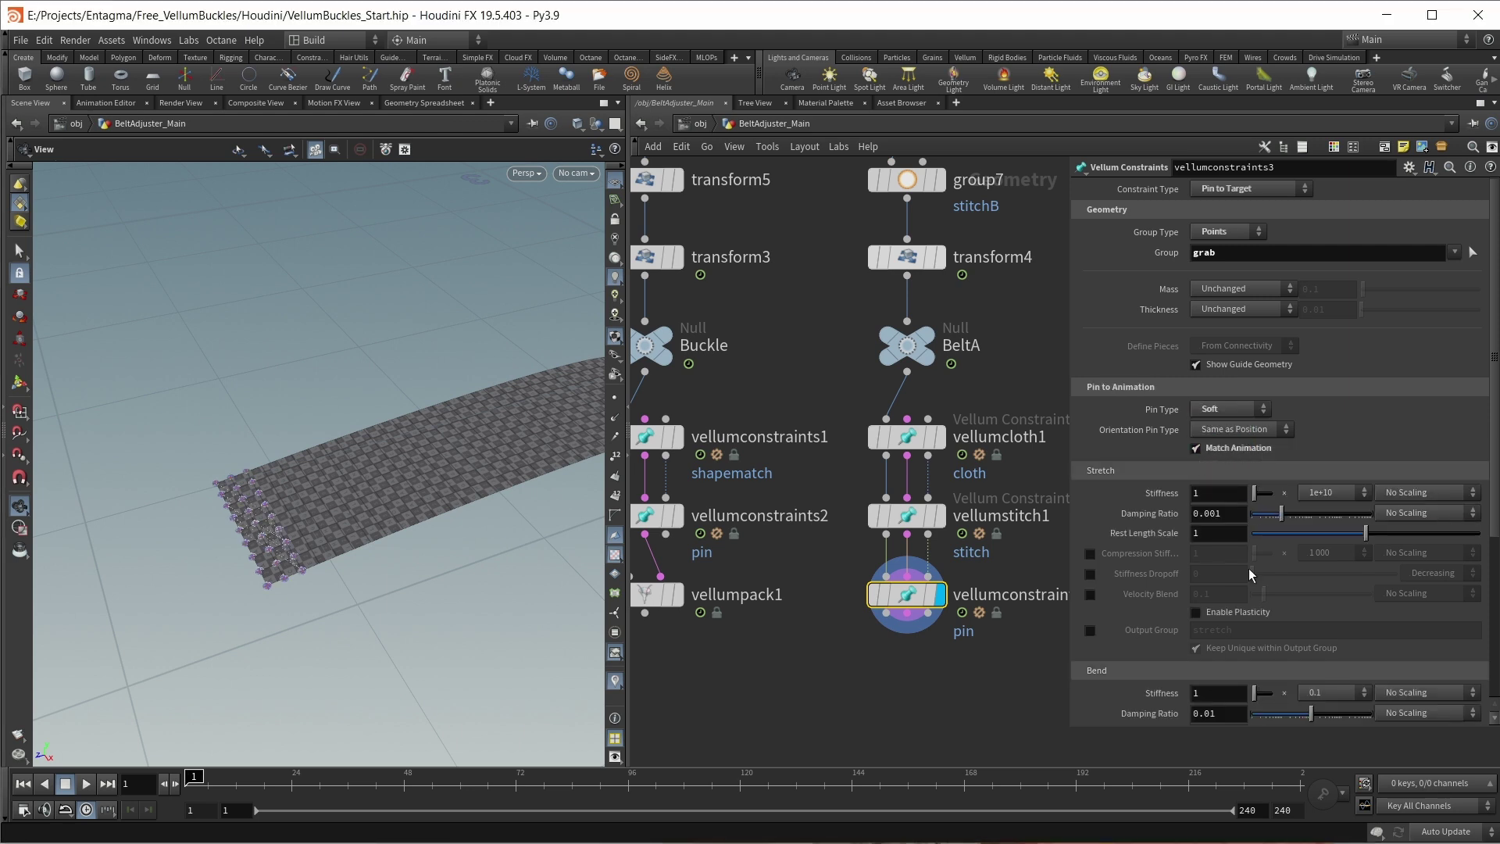
{"action": "scroll", "coordinate": [1312, 601], "scroll_direction": "down", "scroll_amount": 3}
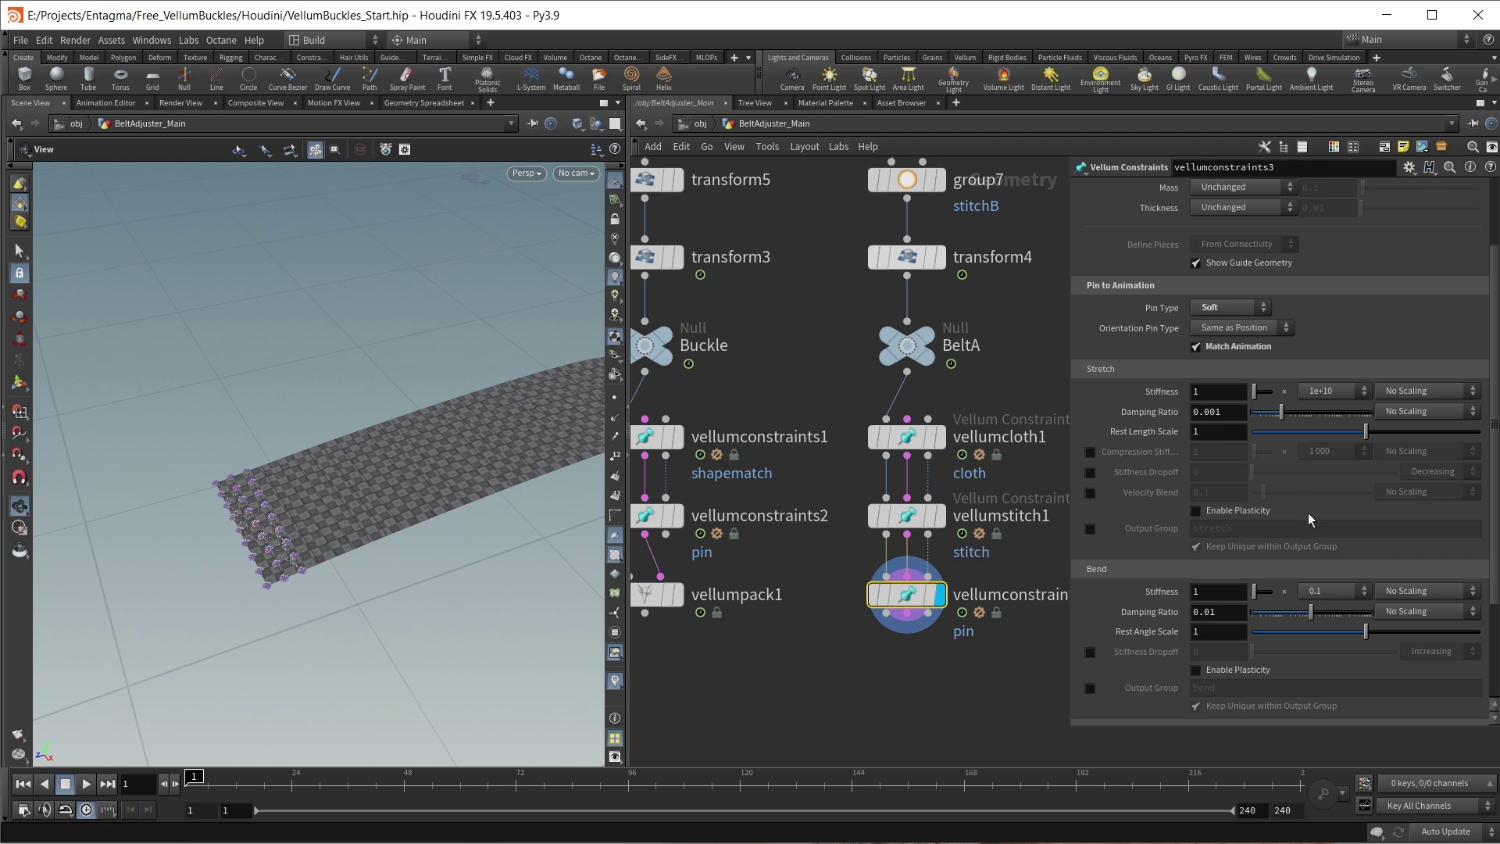
{"action": "left_click", "coordinate": [1345, 392]}
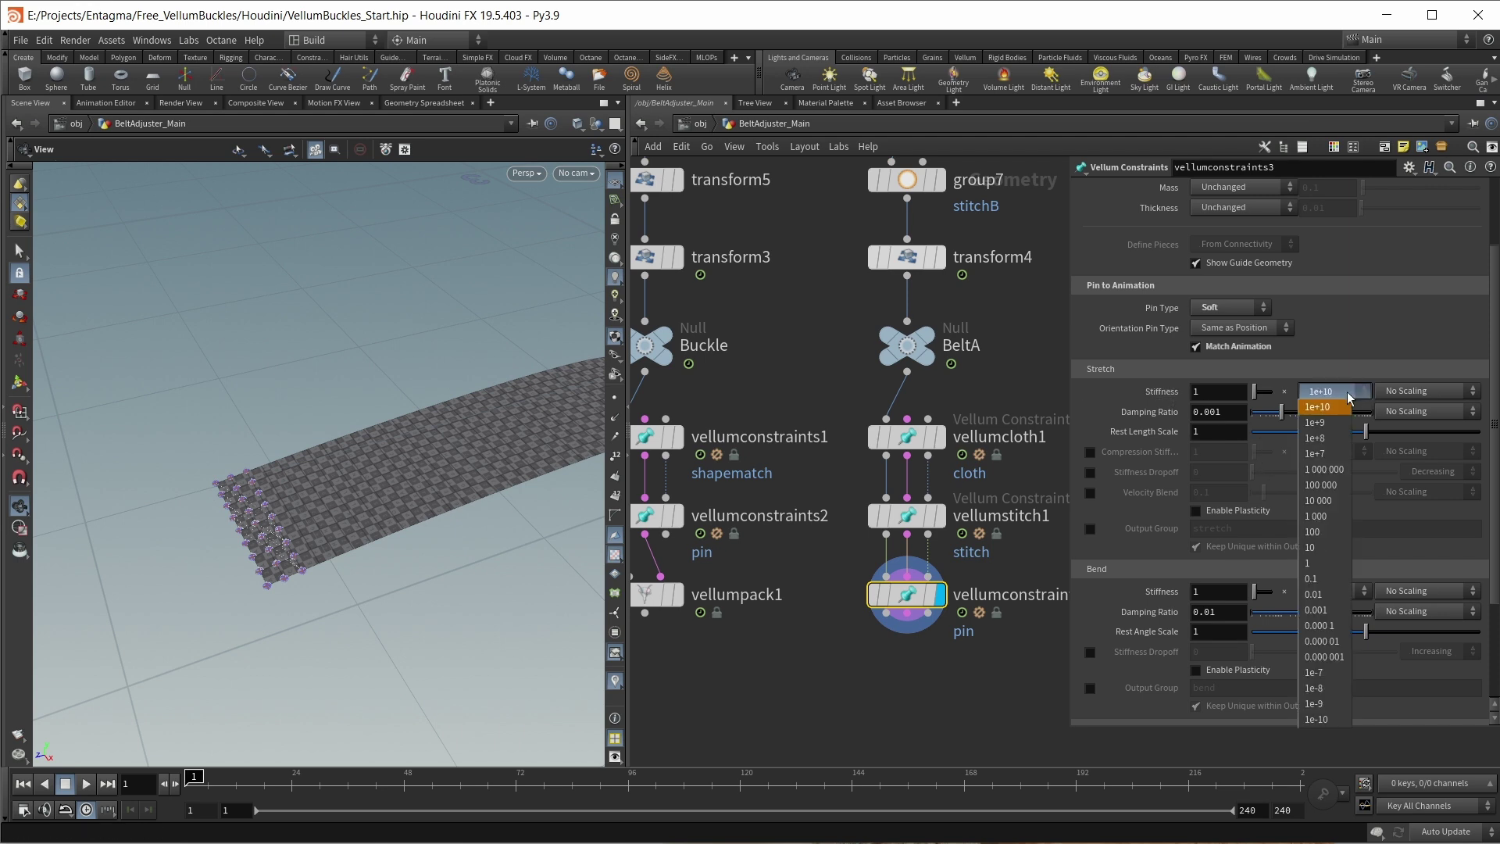
{"action": "left_click", "coordinate": [1324, 593]}
Step: Duplicate vellumpack1 below vellumconstraints3 and wire BeltA's constraint outputs into the copy
{"action": "key", "text": "h"}
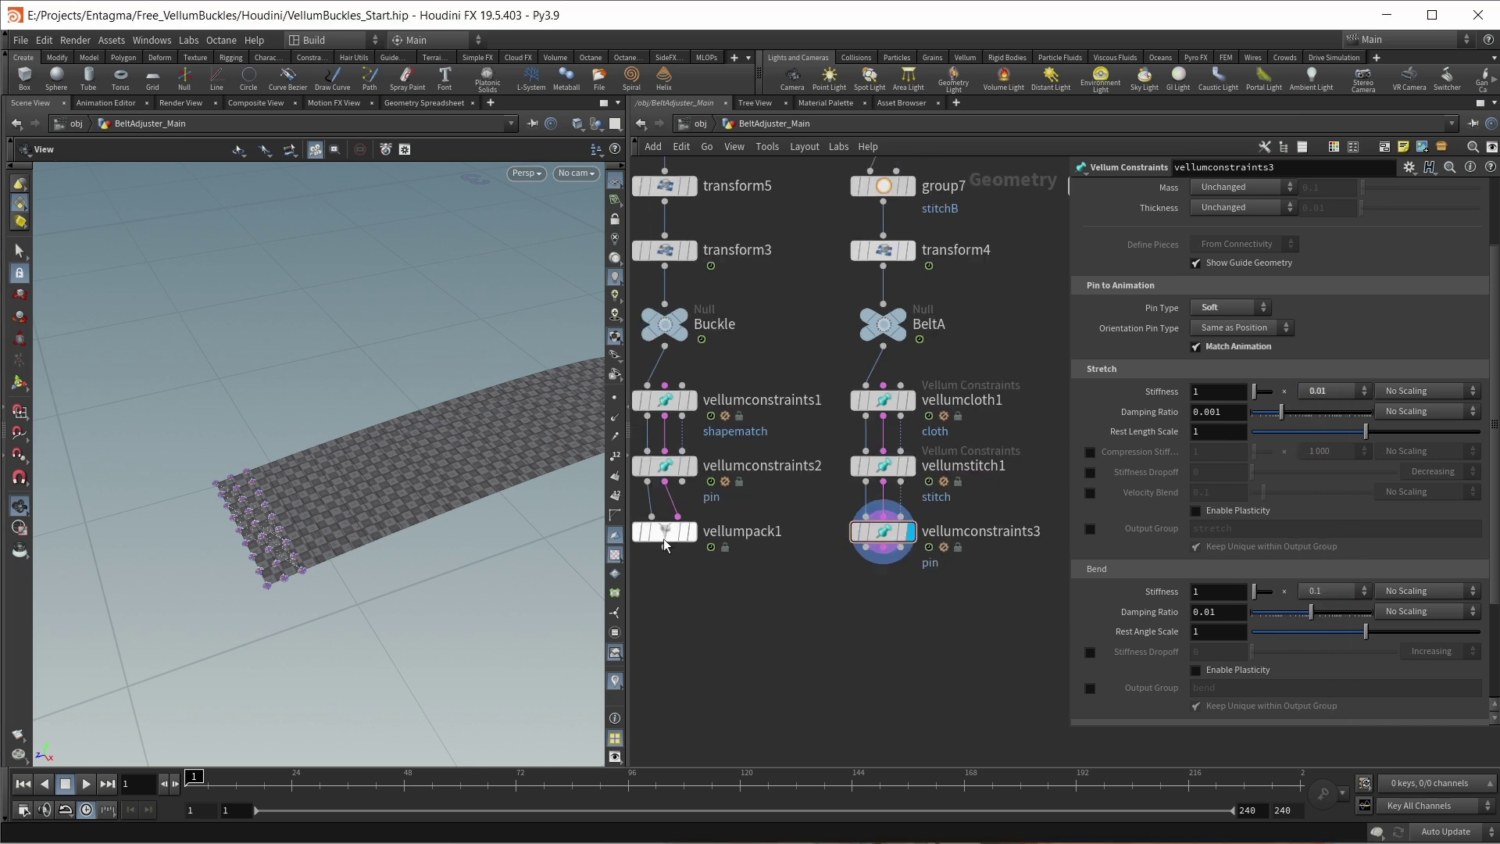
{"action": "left_click_drag", "start_coordinate": [667, 533], "coordinate": [892, 684], "text": "alt"}
{"action": "left_click_drag", "start_coordinate": [865, 548], "coordinate": [876, 595]}
{"action": "key", "text": "h"}
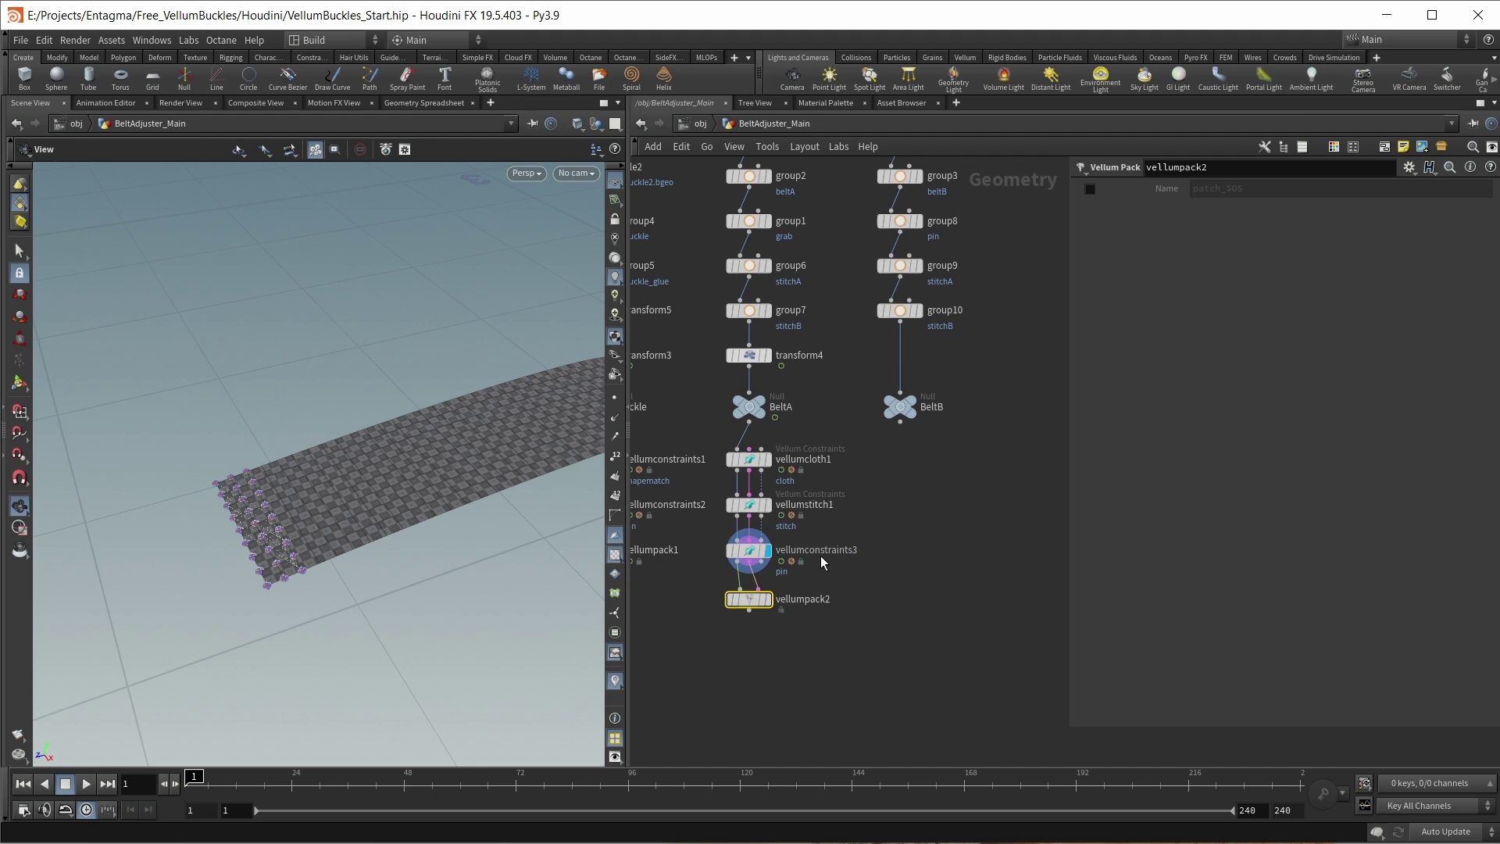
Step: Duplicate vellumcloth1 below the BeltB null, connect BeltB to the copy and display it
{"action": "scroll", "coordinate": [856, 483], "scroll_direction": "up", "scroll_amount": 4}
{"action": "mouse_move", "coordinate": [906, 414]}
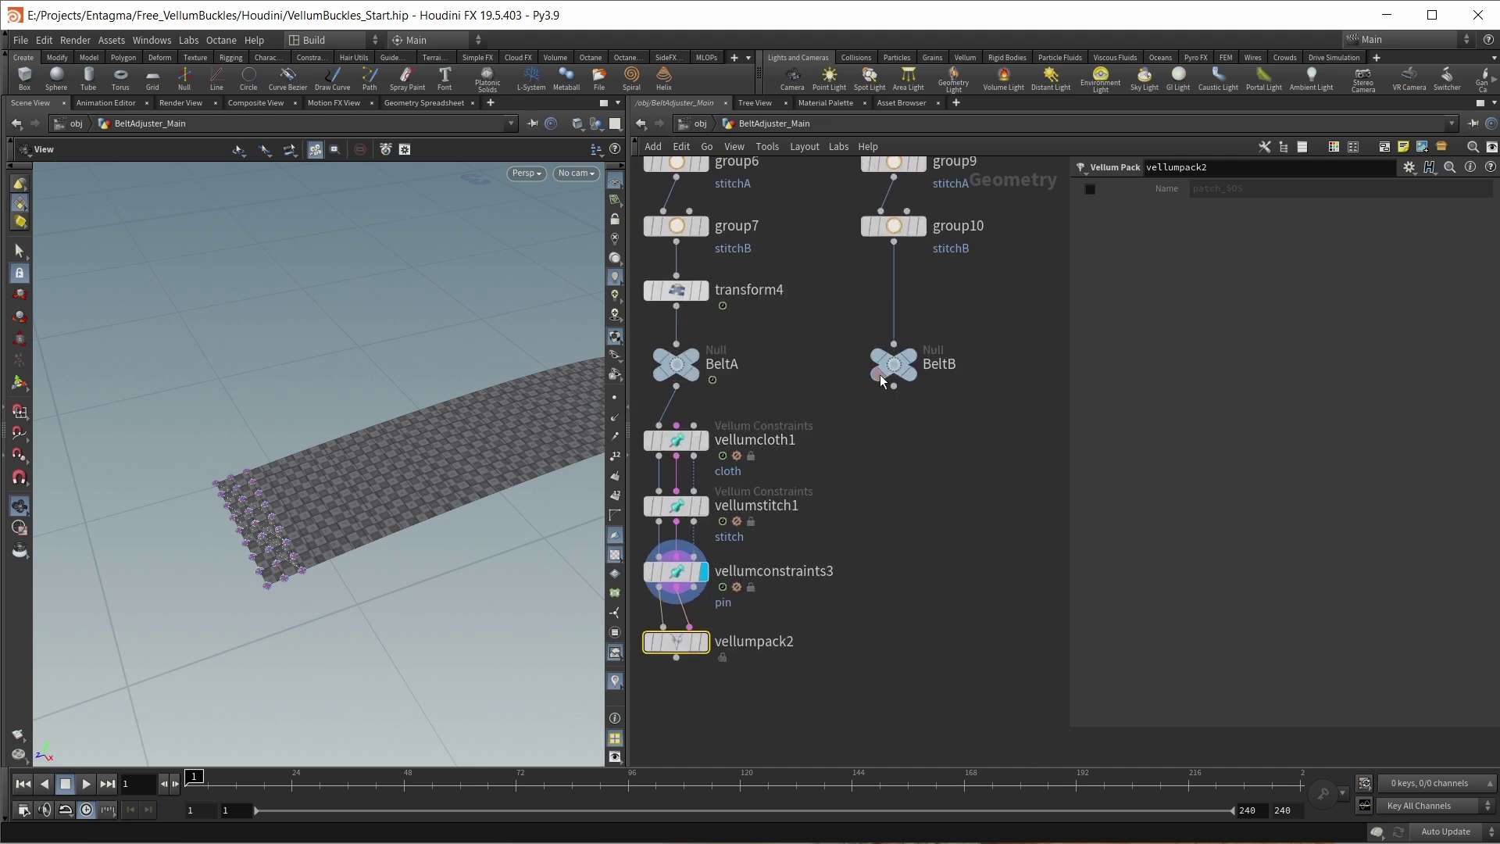
{"action": "left_click_drag", "start_coordinate": [677, 440], "coordinate": [894, 449], "text": "alt"}
{"action": "left_click_drag", "start_coordinate": [894, 386], "coordinate": [887, 440]}
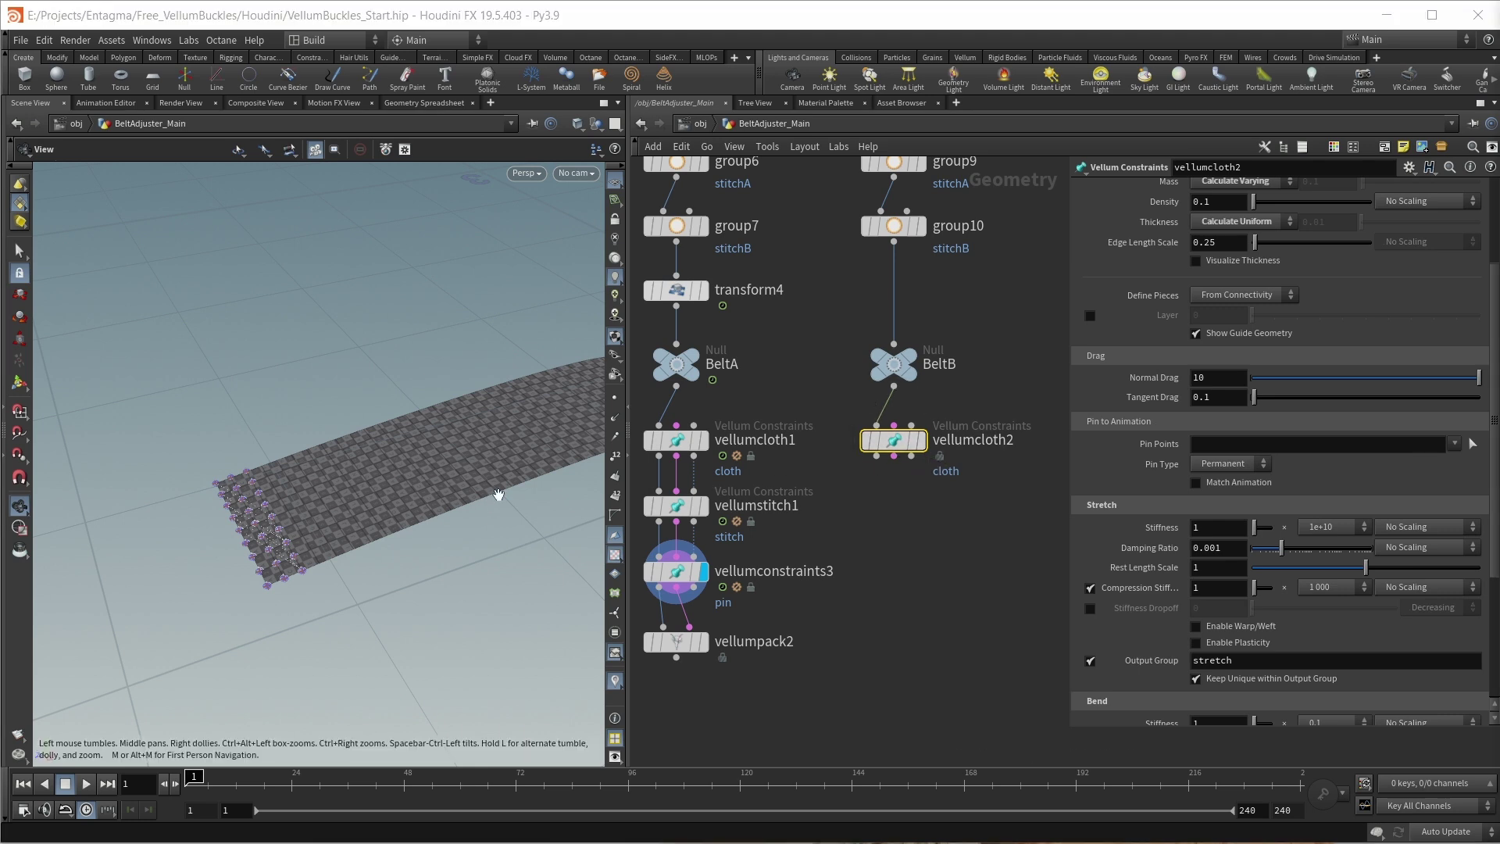
{"action": "left_click", "coordinate": [921, 440]}
Step: Set the BeltB cloth's pin points to the group pin in vellumcloth2
{"action": "right_click_drag", "start_coordinate": [499, 429], "coordinate": [464, 324]}
{"action": "middle_click_drag", "start_coordinate": [464, 324], "coordinate": [5, 471]}
{"action": "middle_click_drag", "start_coordinate": [231, 418], "coordinate": [373, 461]}
{"action": "left_click", "coordinate": [1454, 444]}
{"action": "left_click", "coordinate": [1460, 474]}
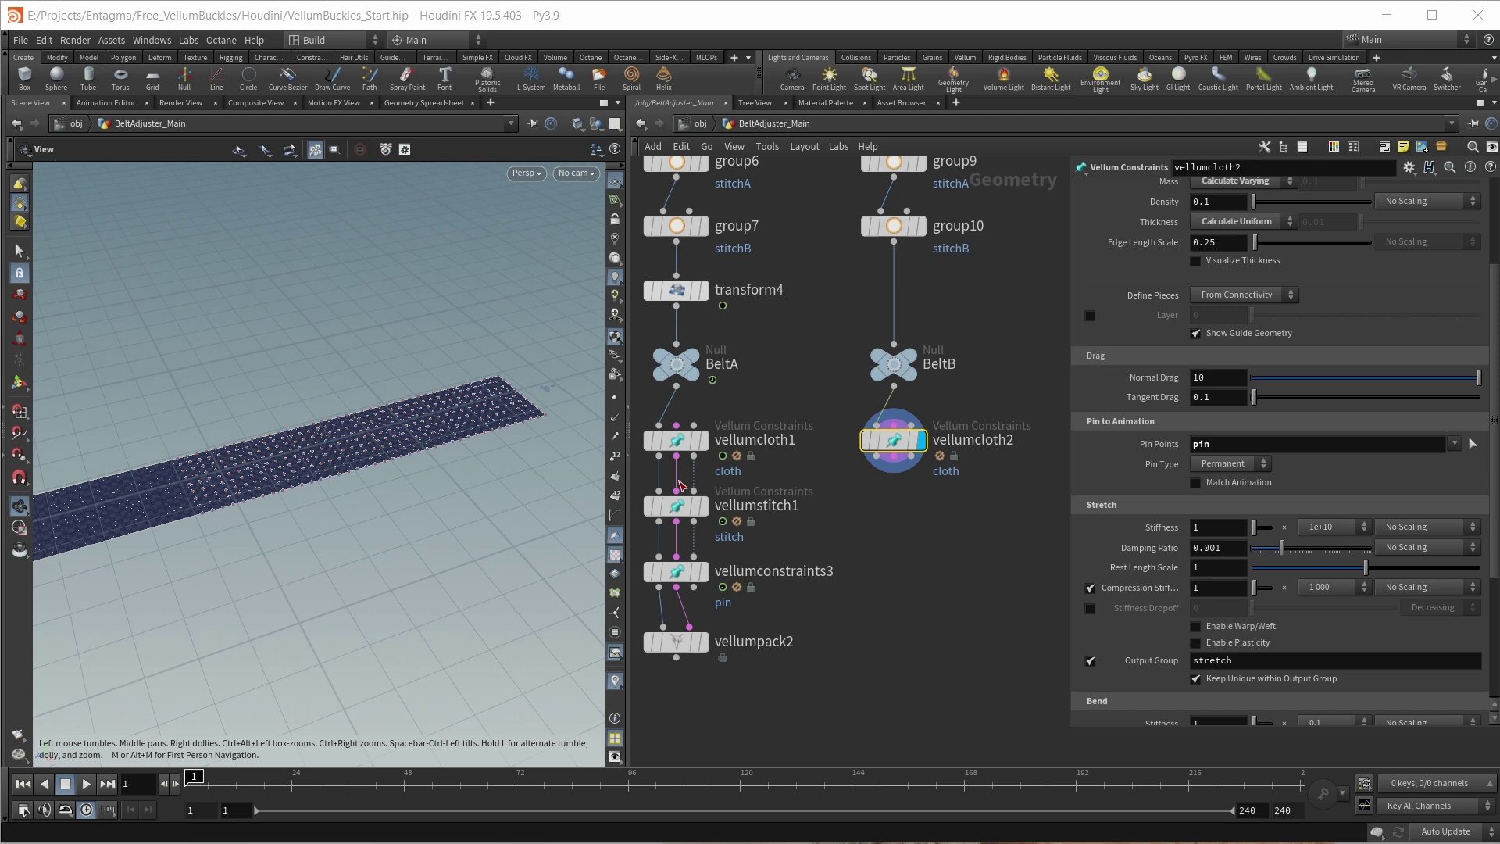
Step: Add a Vellum Stitch constraint node below vellumcloth2, wire it to the cloth outputs and display it
{"action": "key", "text": "Tab"}
{"action": "type", "text": "vell"}
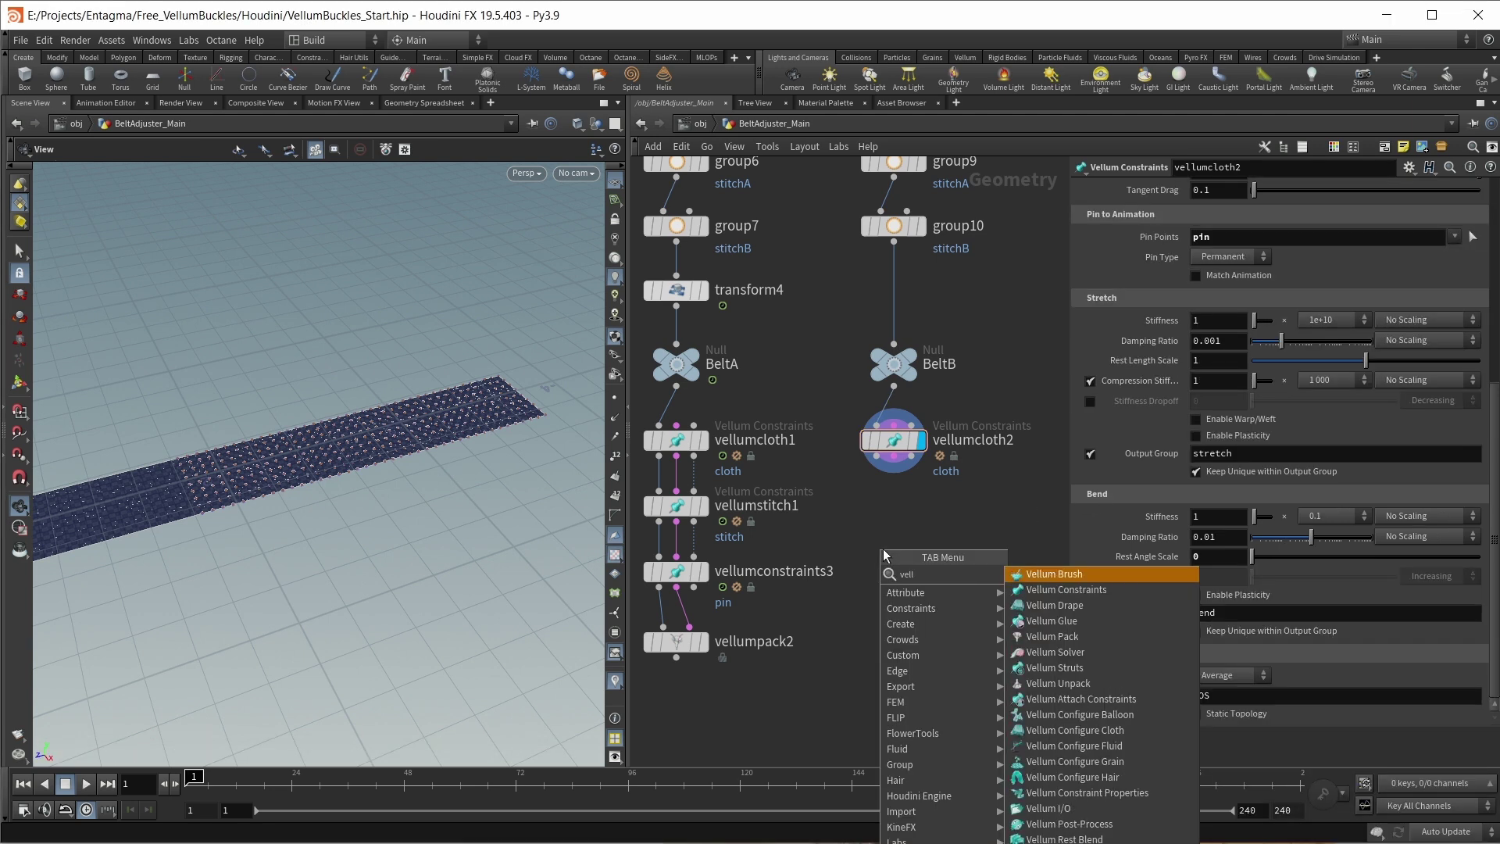
{"action": "type", "text": "um s"}
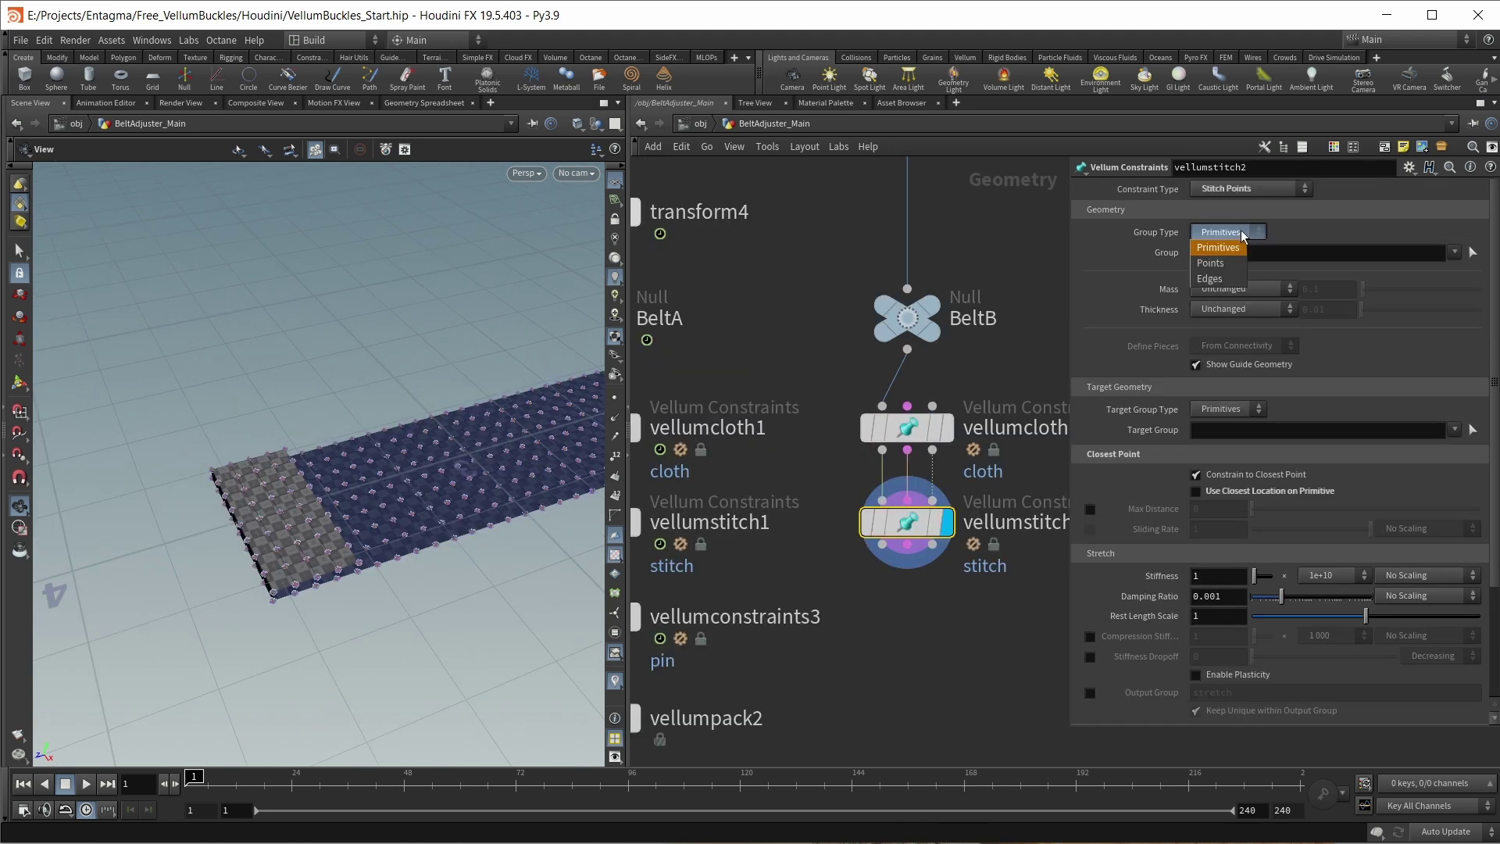
Step: Stitch BeltB's stitchA point group to the target point group stitchB in vellumstitch2
{"action": "left_click", "coordinate": [1221, 261]}
{"action": "left_click", "coordinate": [1226, 409]}
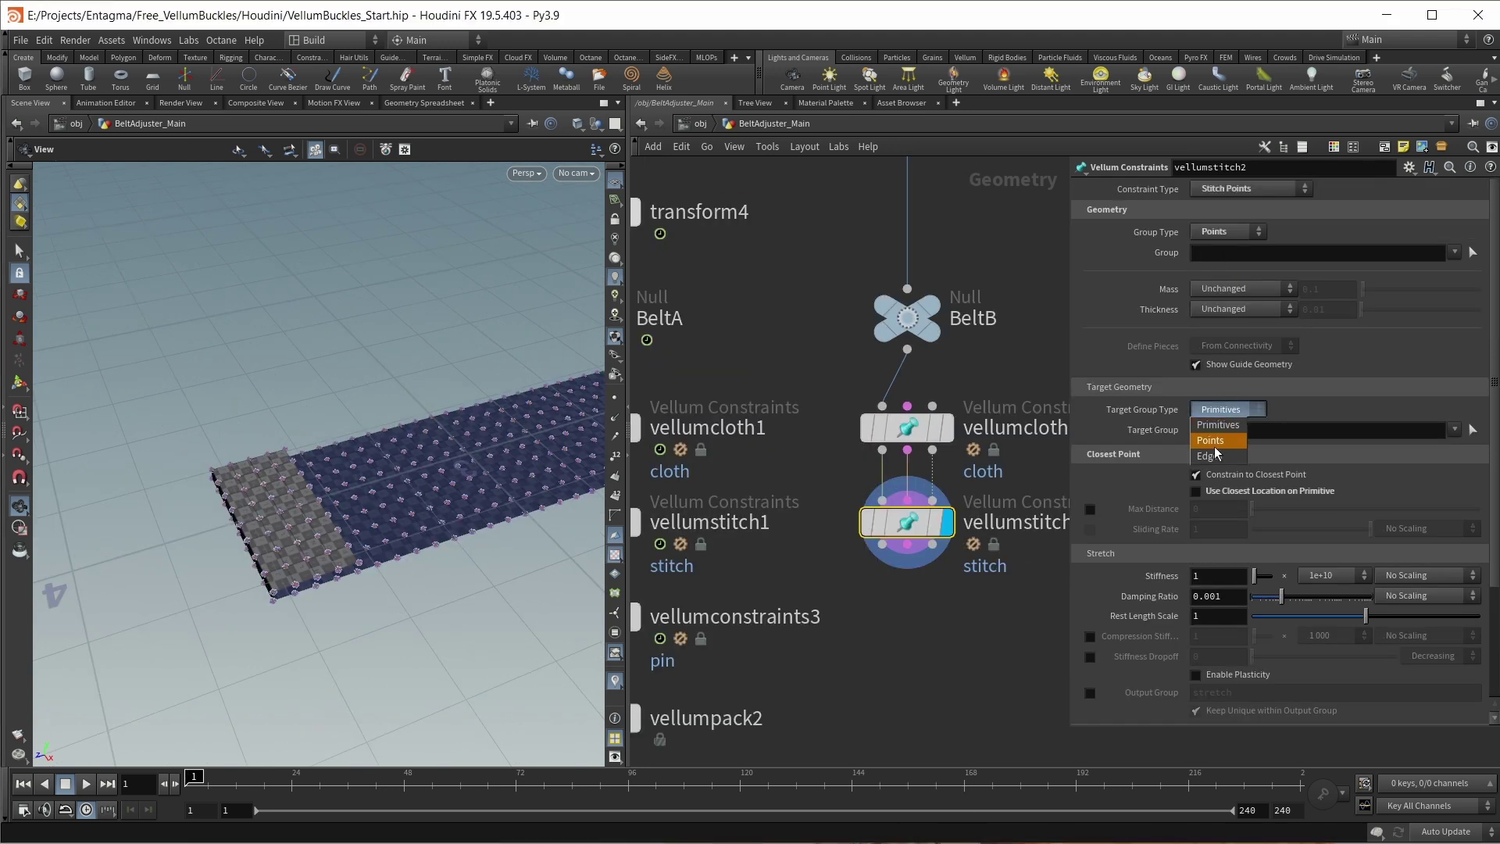
{"action": "left_click", "coordinate": [1220, 425]}
{"action": "left_click", "coordinate": [1455, 253]}
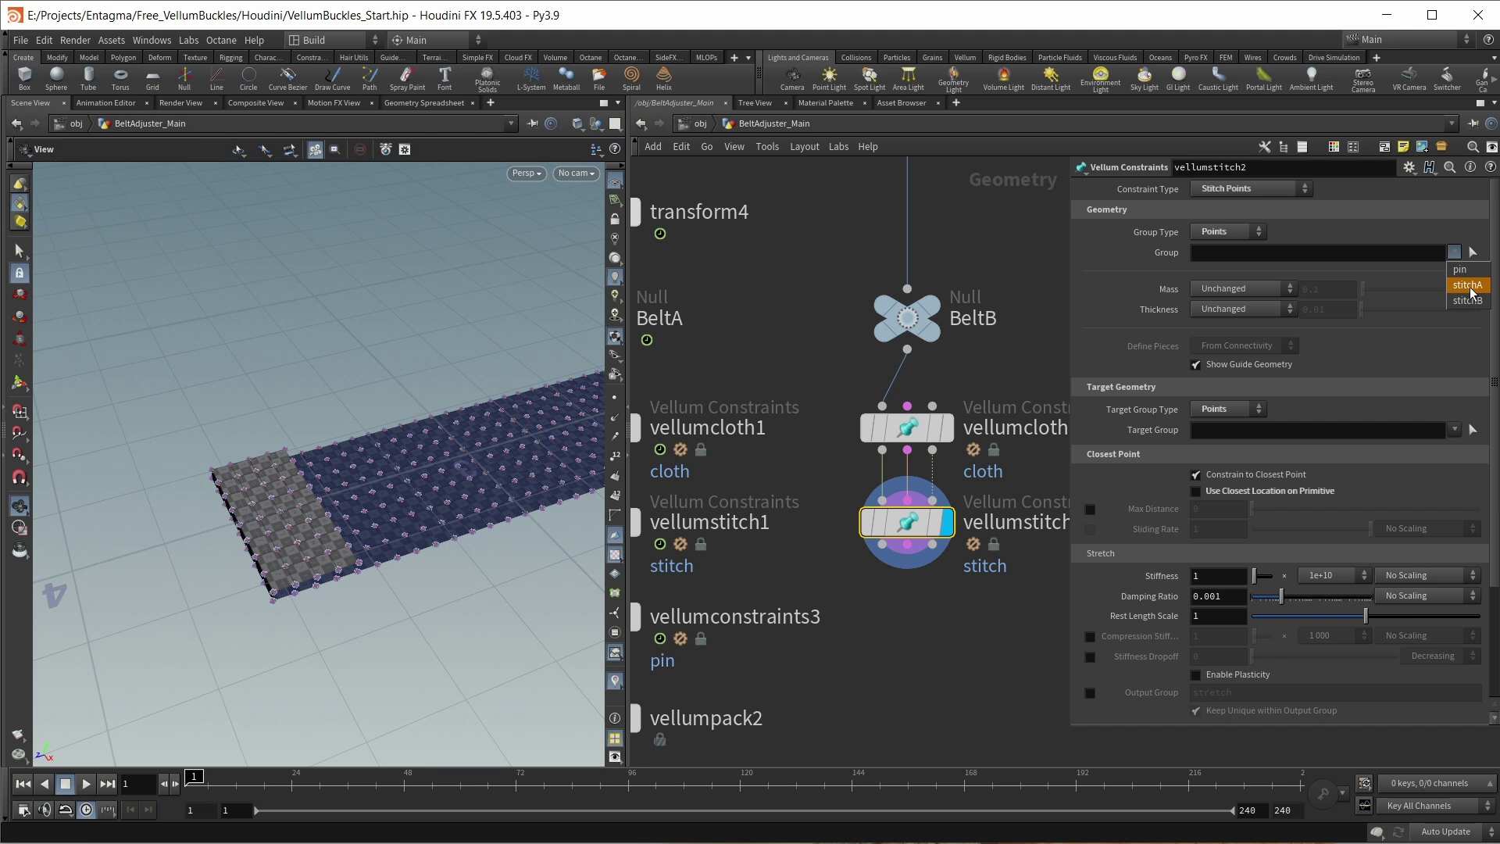
{"action": "left_click", "coordinate": [1465, 285]}
{"action": "left_click", "coordinate": [1456, 430]}
{"action": "left_click", "coordinate": [1468, 499]}
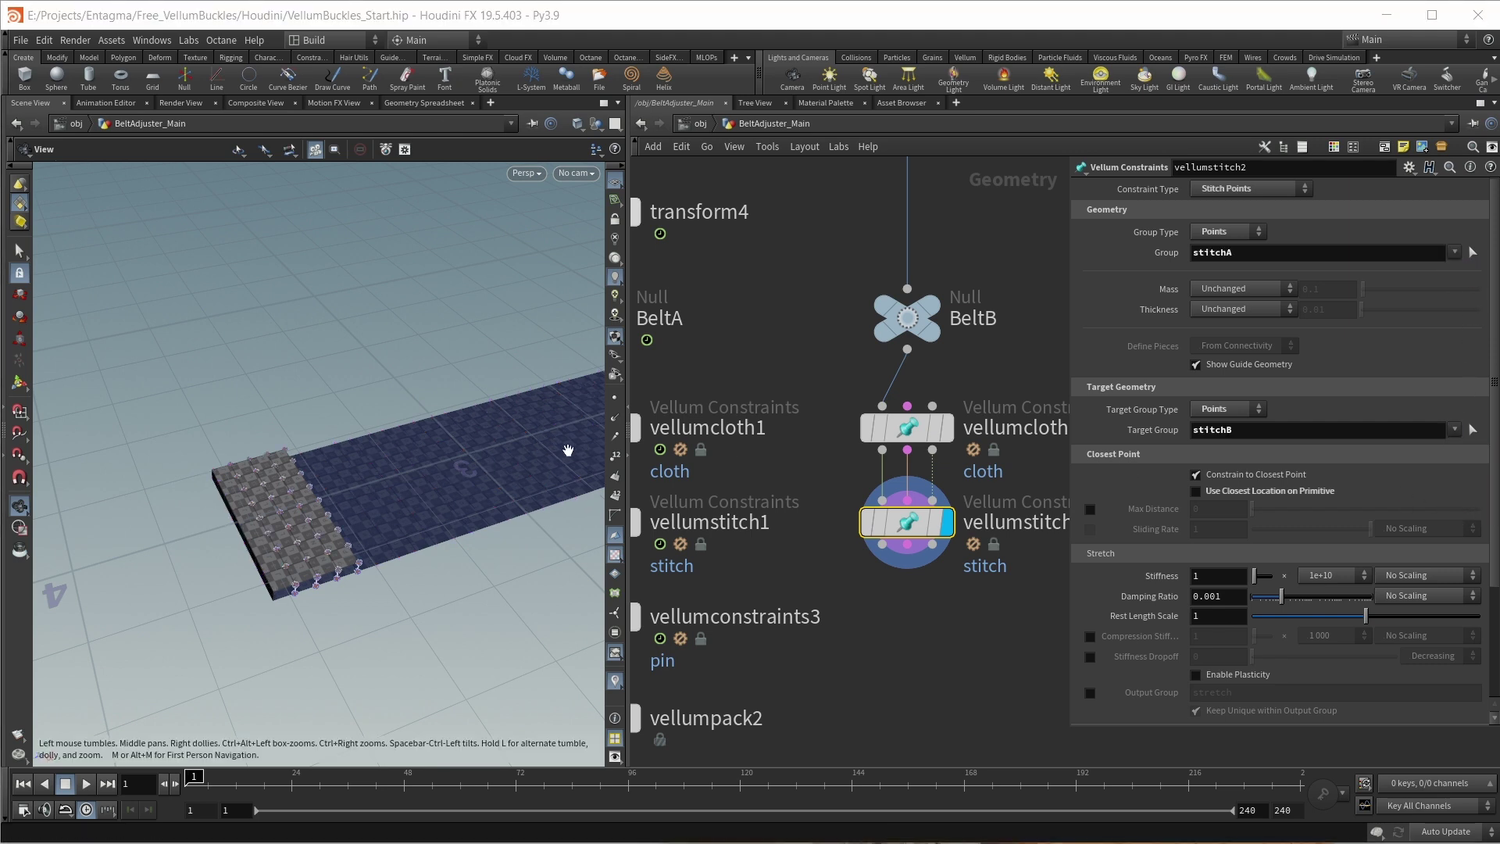
Step: Duplicate vellumpack2 for BeltB's vellumstitch2 outputs and merge all three Vellum Pack nodes, displaying the merge
{"action": "left_click_drag", "start_coordinate": [773, 566], "coordinate": [955, 577], "text": "alt"}
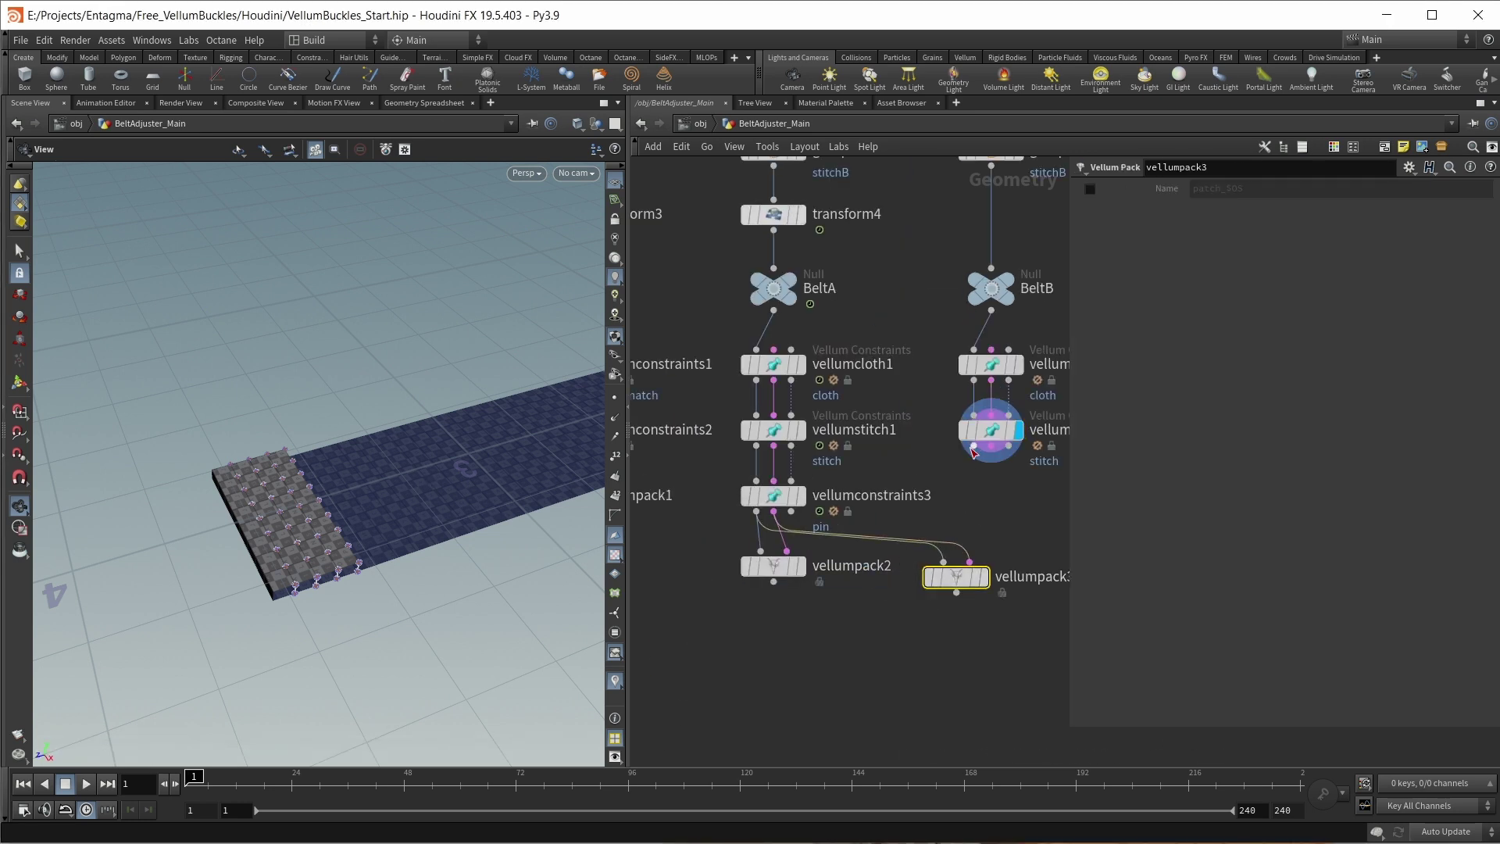
{"action": "left_click_drag", "start_coordinate": [973, 445], "coordinate": [926, 553]}
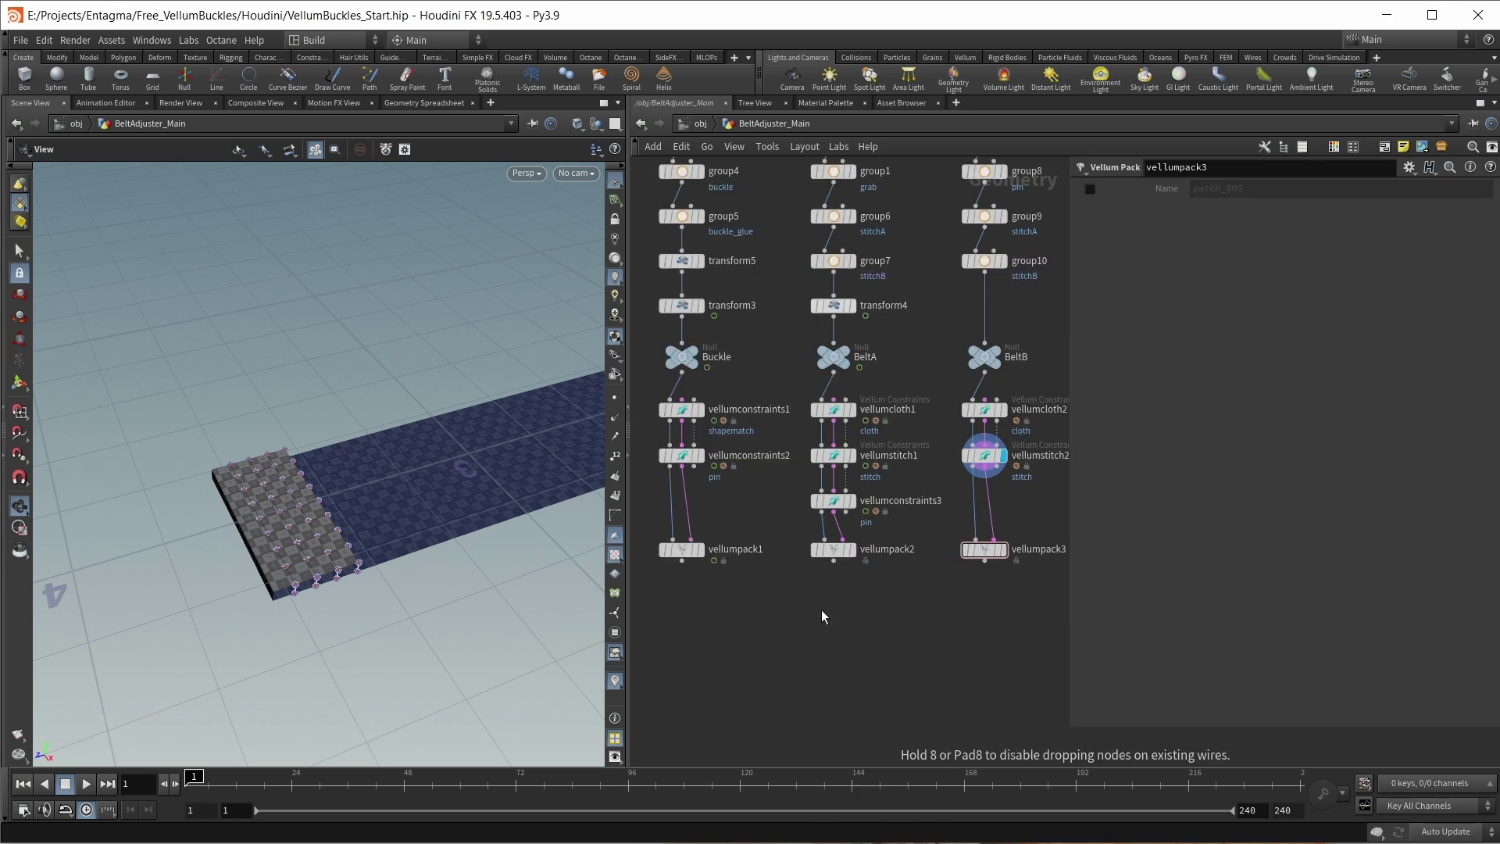
{"action": "left_click", "coordinate": [822, 609]}
{"action": "left_click_drag", "start_coordinate": [834, 619], "coordinate": [834, 627]}
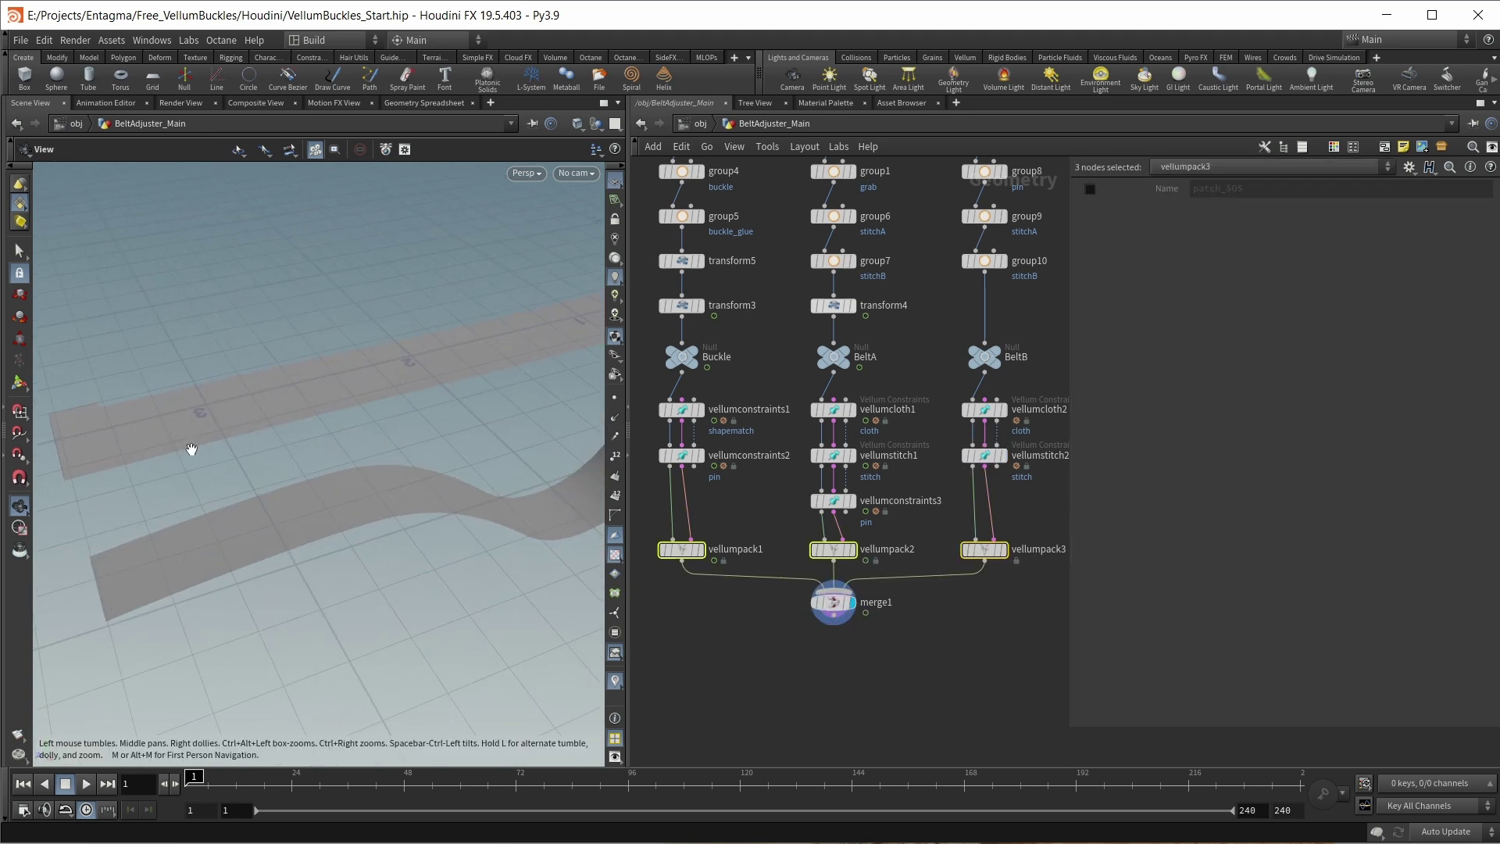
{"action": "left_click_drag", "start_coordinate": [190, 445], "coordinate": [258, 594]}
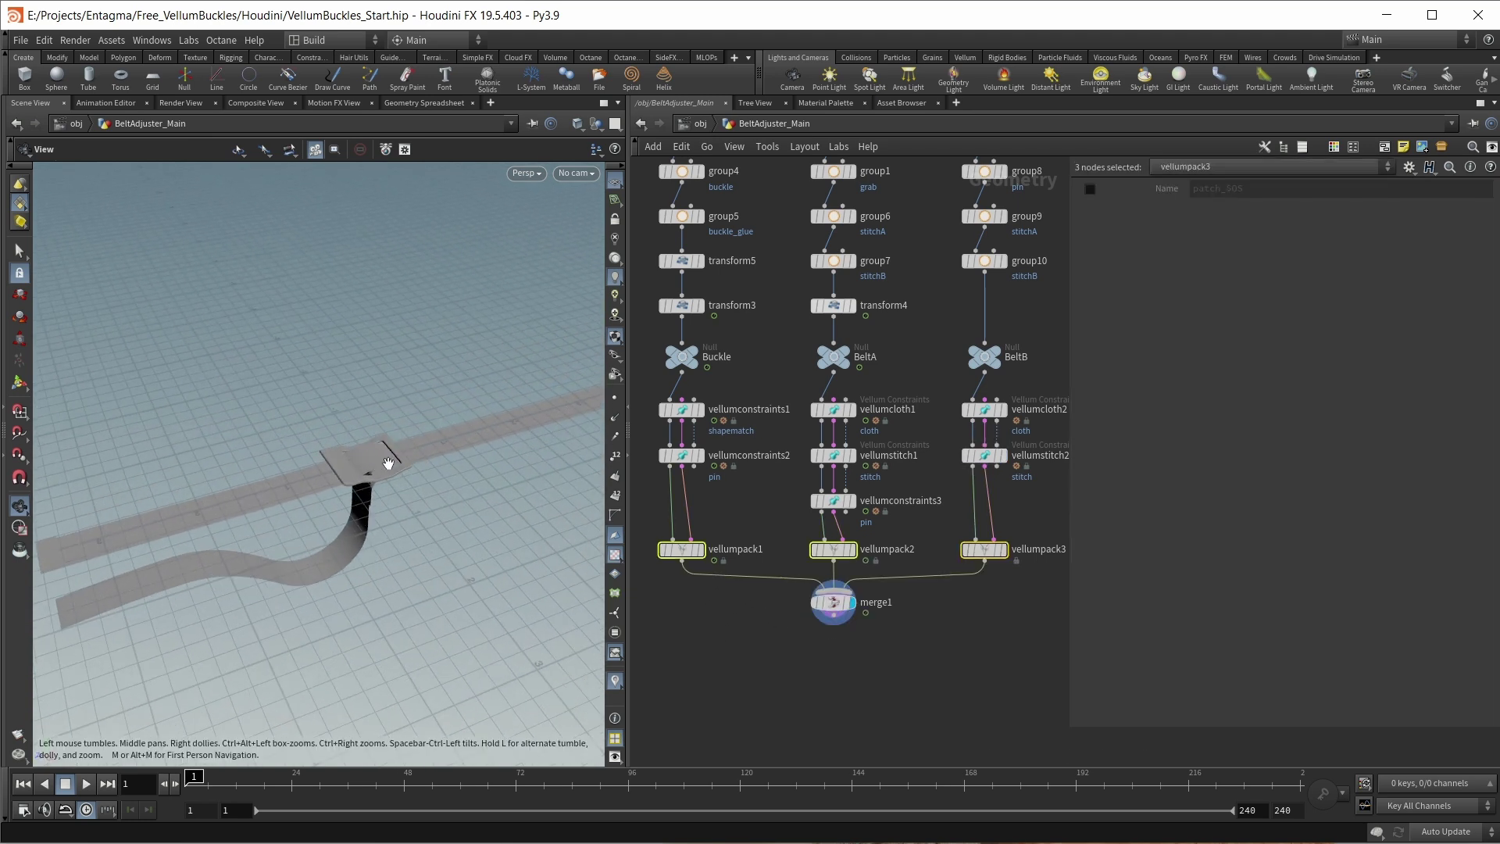
{"action": "mouse_move", "coordinate": [408, 465]}
{"action": "left_mouse_down"}
{"action": "mouse_move", "coordinate": [423, 469]}
{"action": "mouse_move", "coordinate": [401, 466]}
{"action": "left_mouse_up"}
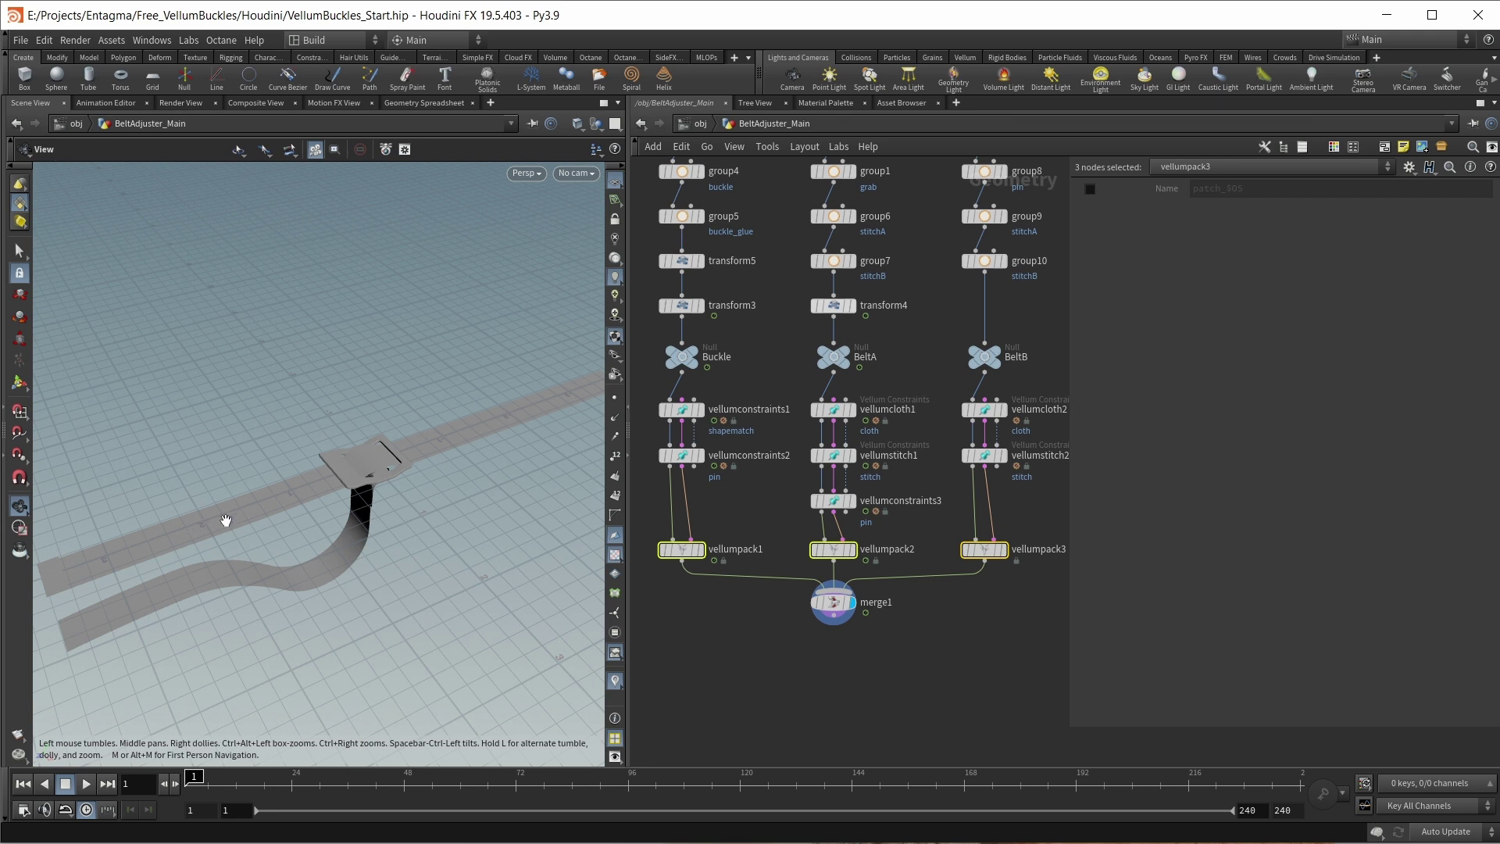
Step: Add a Transform node below merge1 and rotate the packed buckle and belts 75.5 degrees around X
{"action": "left_click", "coordinate": [807, 671]}
{"action": "key", "text": "Tab"}
{"action": "type", "text": "tran"}
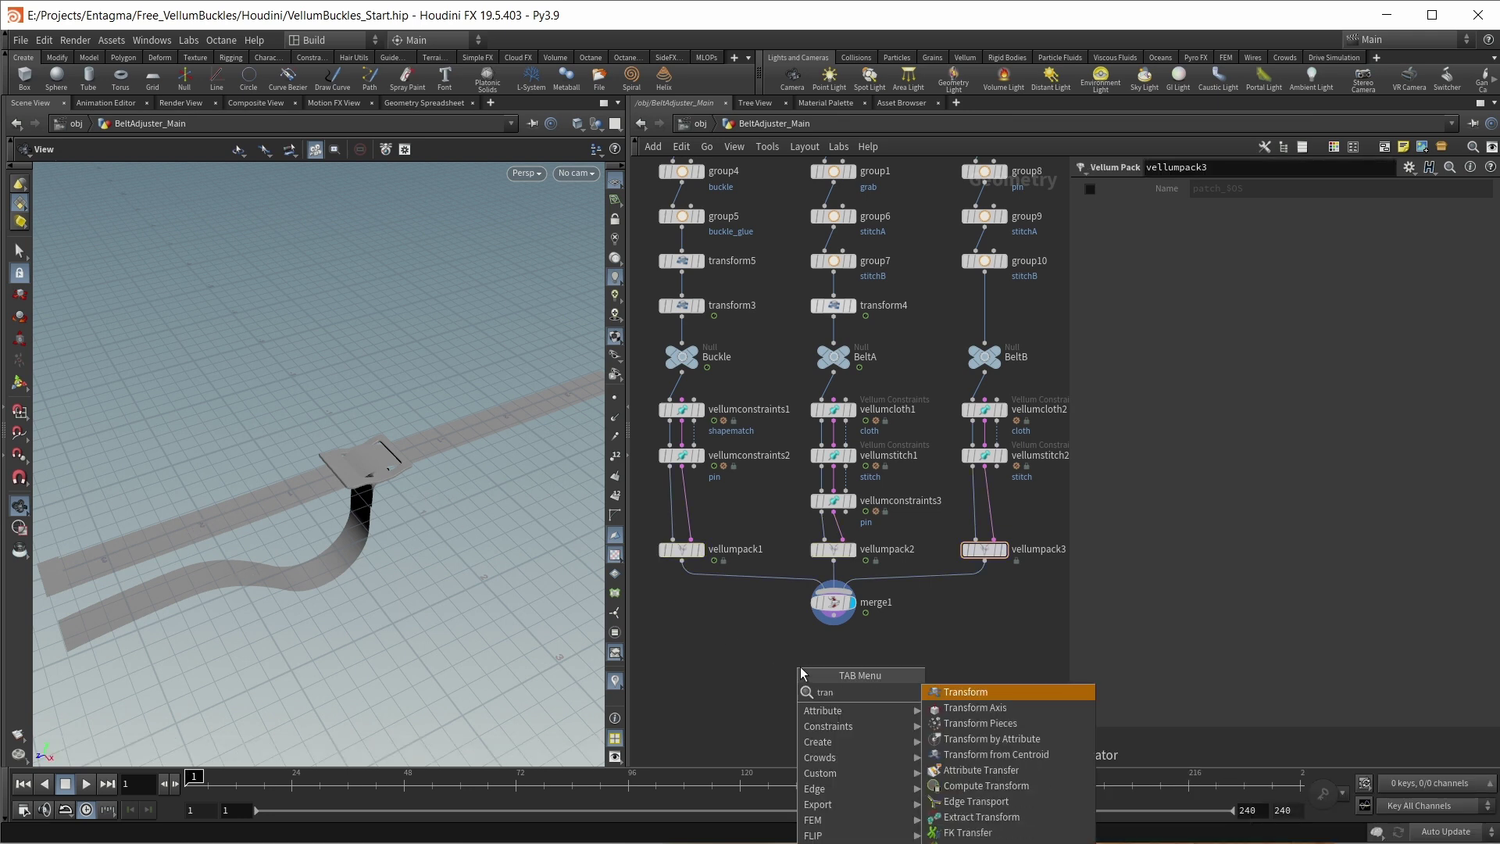
{"action": "key", "text": "Return"}
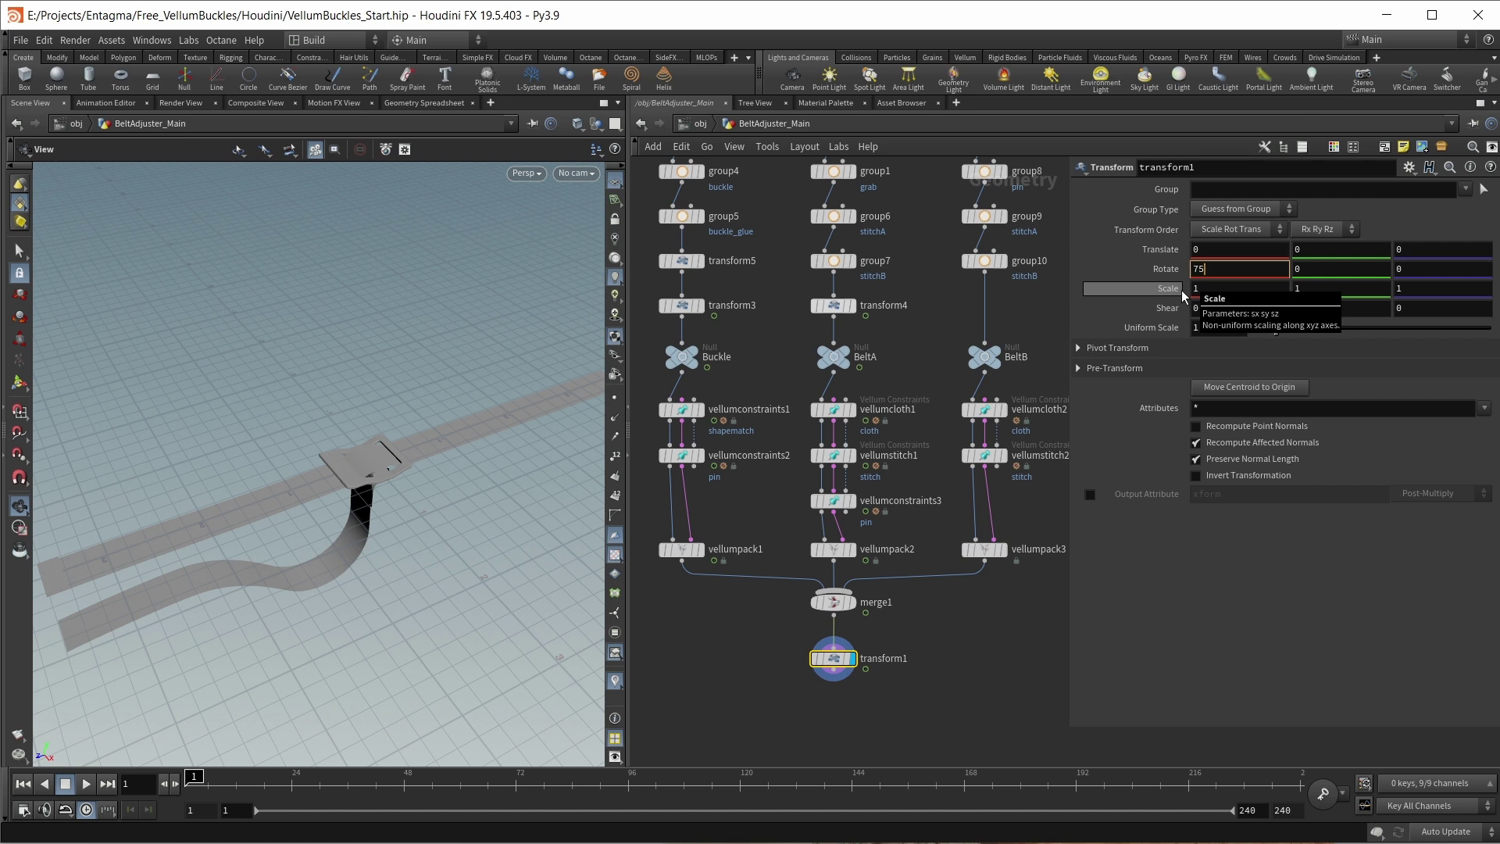
{"action": "key", "text": "Return"}
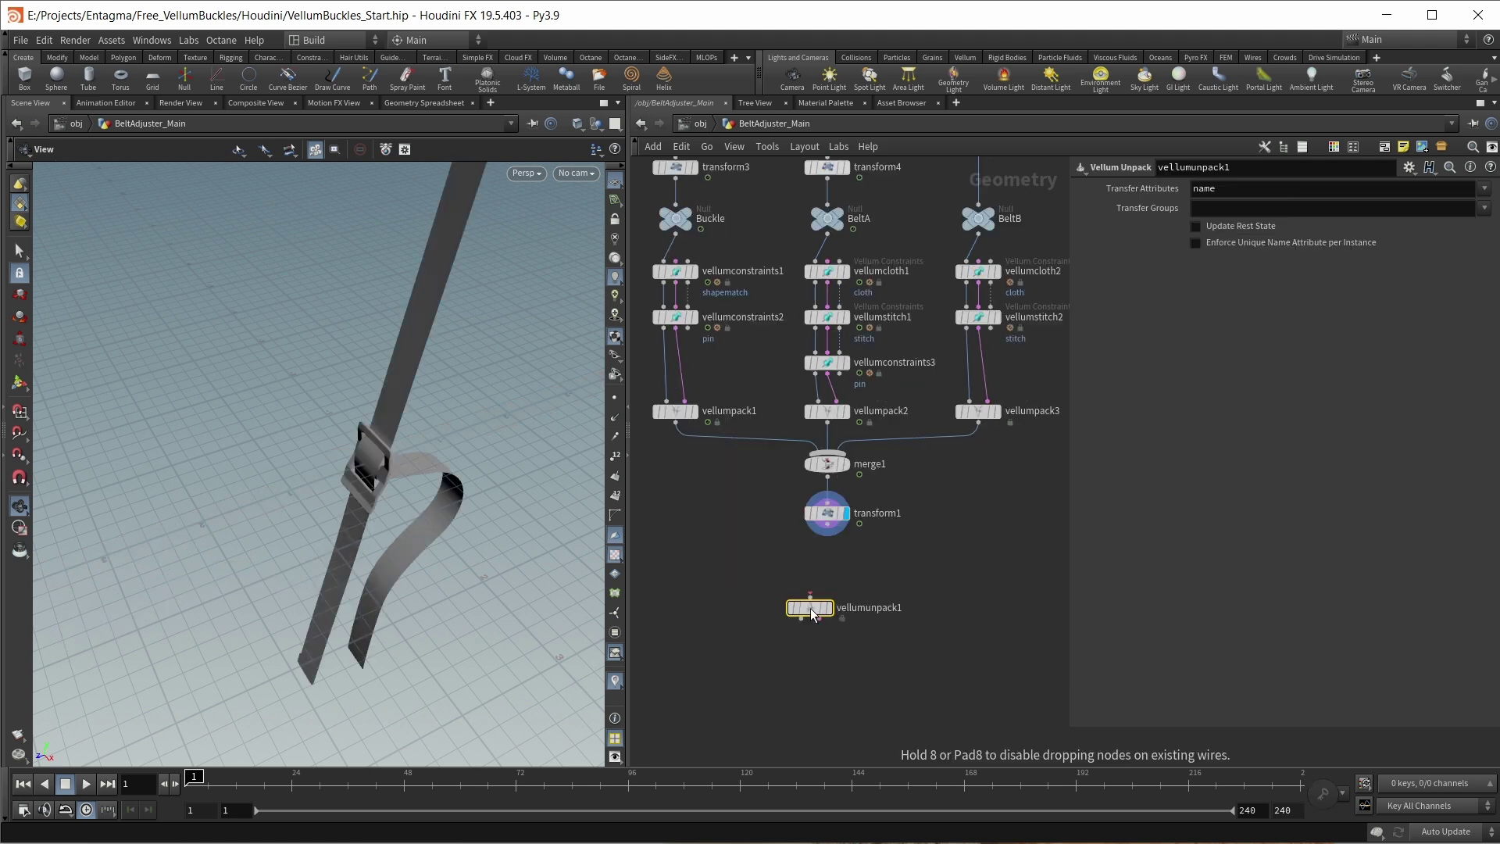
Step: Add a Vellum Unpack node below transform1 and display it
{"action": "left_click_drag", "start_coordinate": [810, 608], "coordinate": [827, 567]}
{"action": "left_click_drag", "start_coordinate": [828, 523], "coordinate": [827, 557]}
{"action": "left_click", "coordinate": [846, 568]}
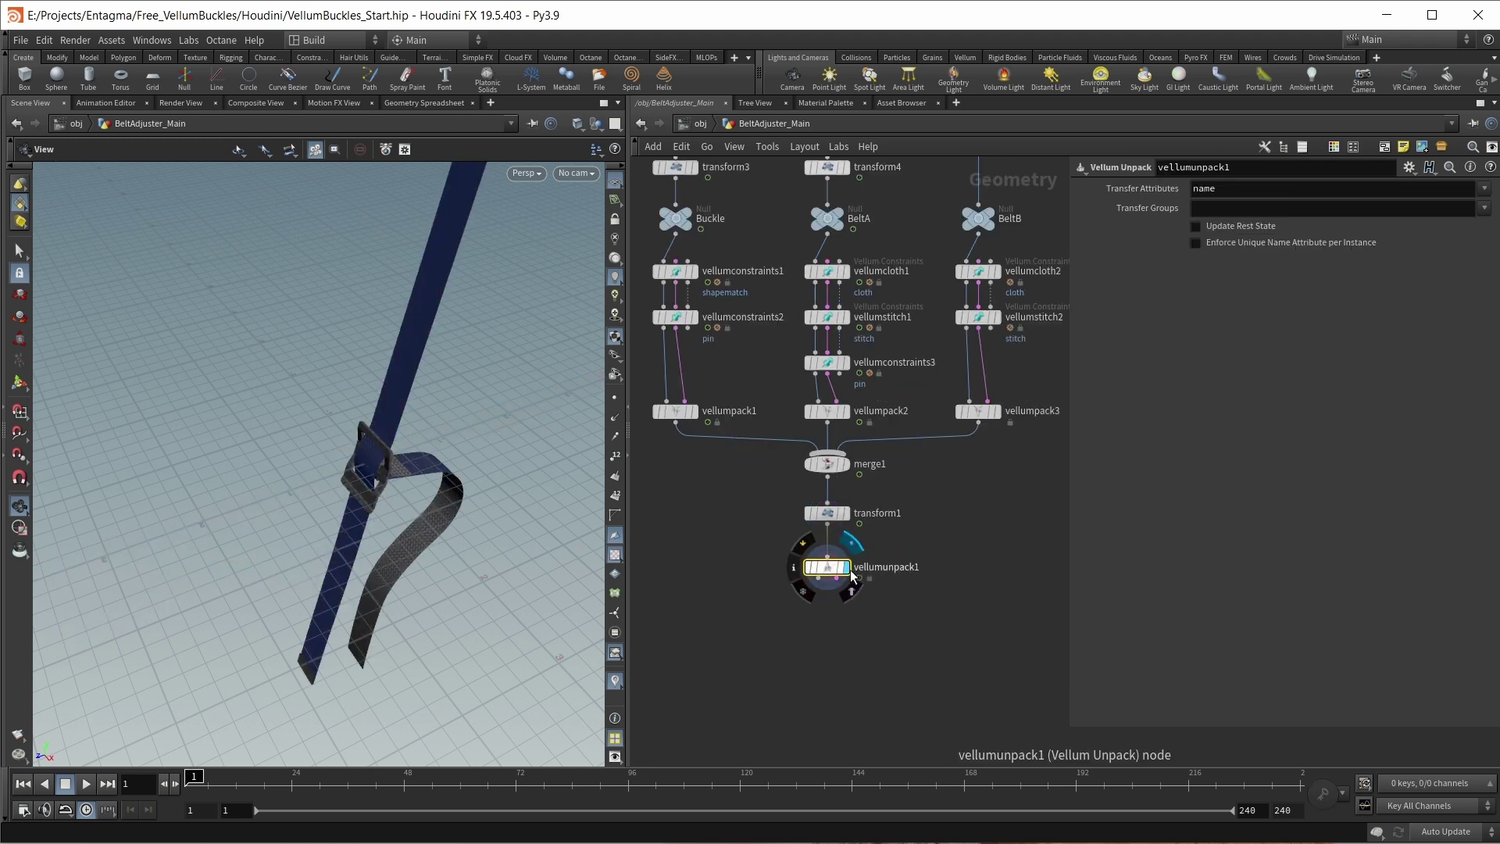
Step: Add a Vellum Glue constraint node below vellumunpack1, wire the geometry and constraint outputs into it and display it
{"action": "middle_click_drag", "start_coordinate": [808, 656], "coordinate": [810, 593]}
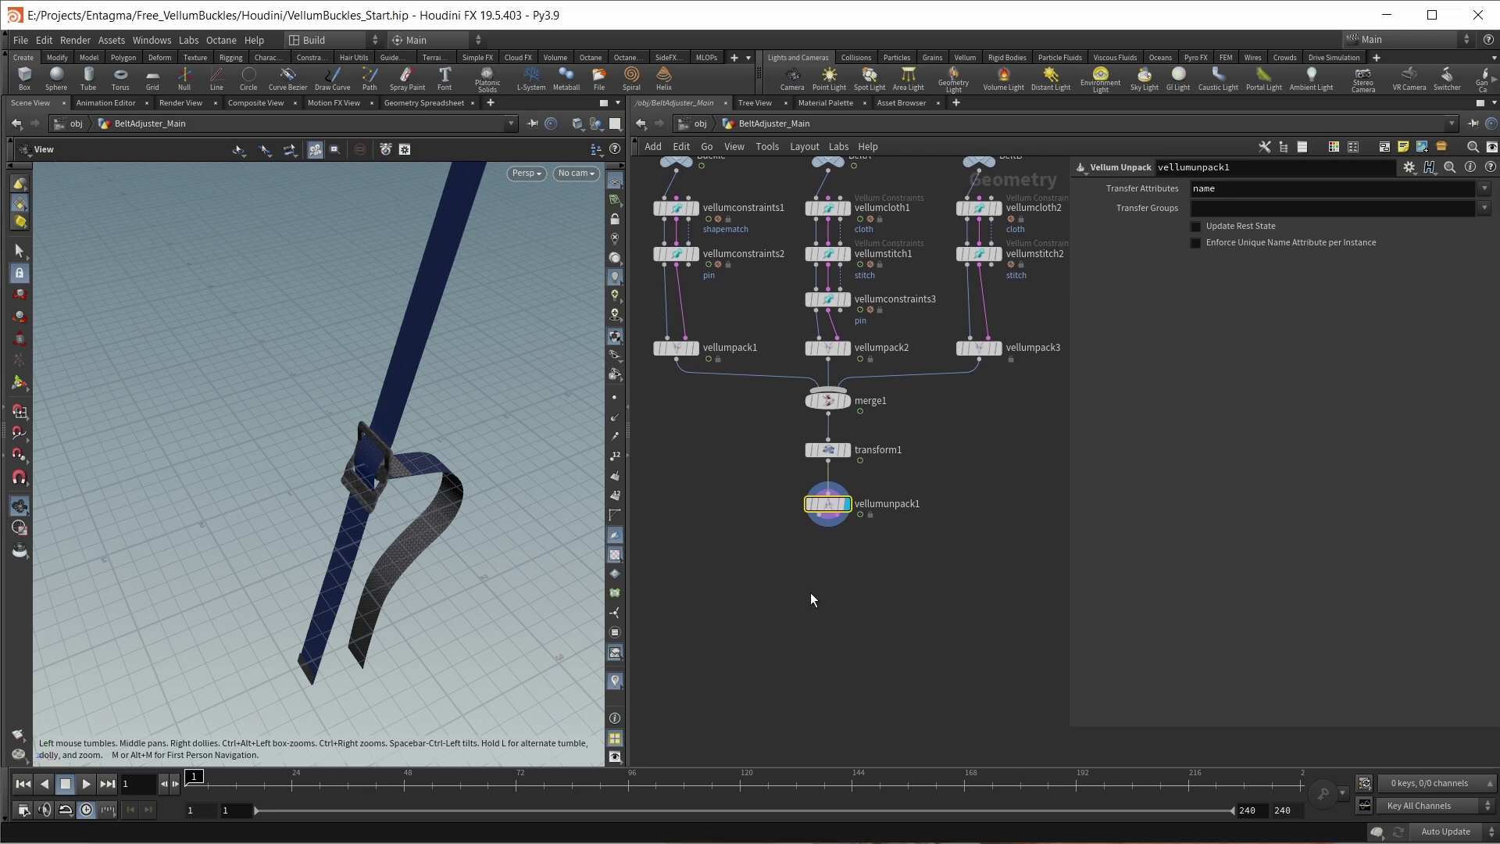
{"action": "scroll", "coordinate": [386, 480], "scroll_direction": "up", "scroll_amount": 8}
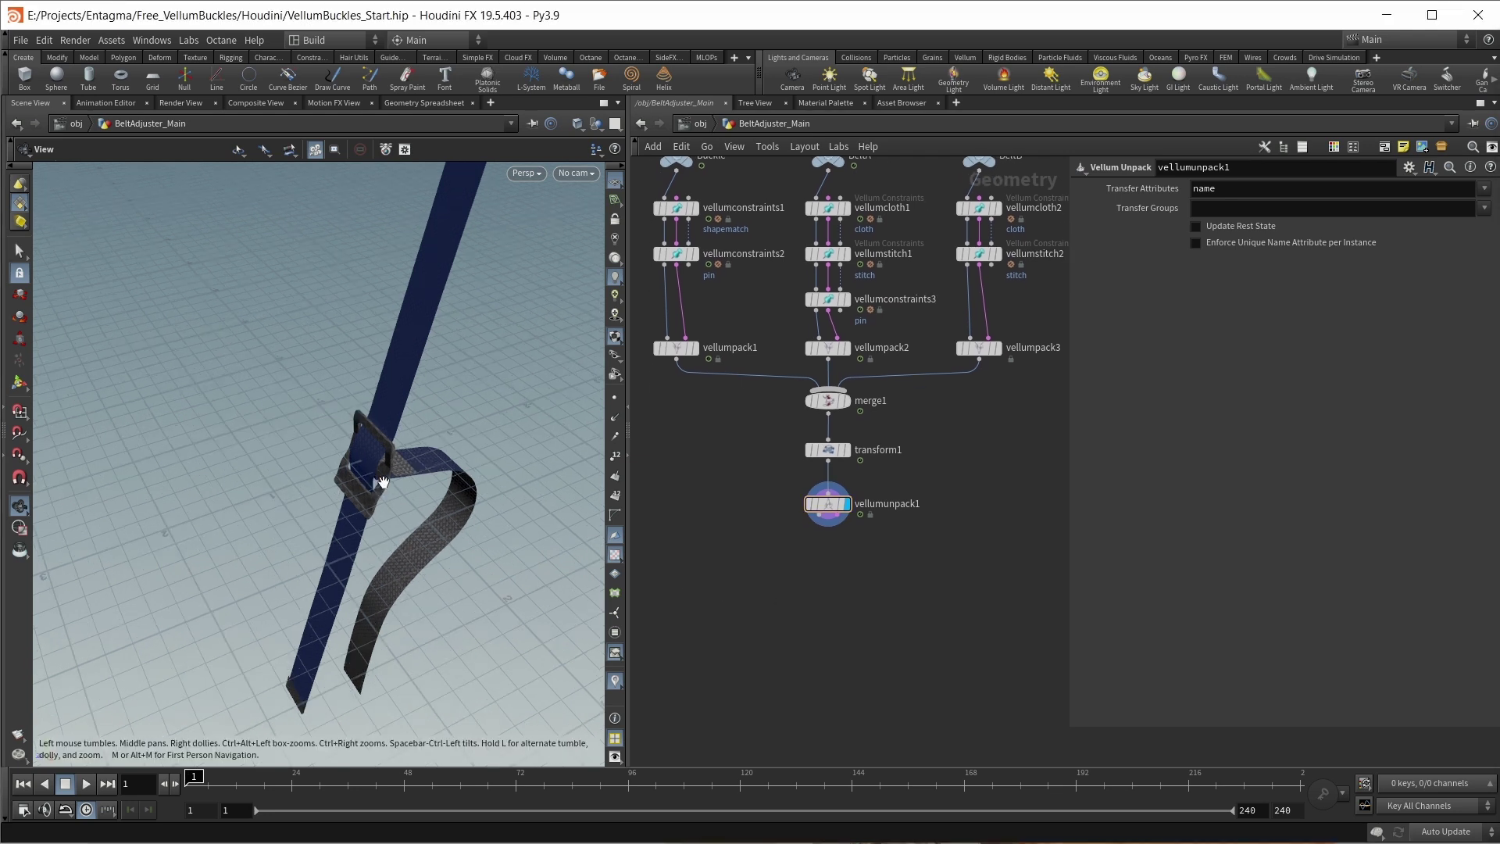
{"action": "left_click_drag", "start_coordinate": [388, 474], "coordinate": [387, 453]}
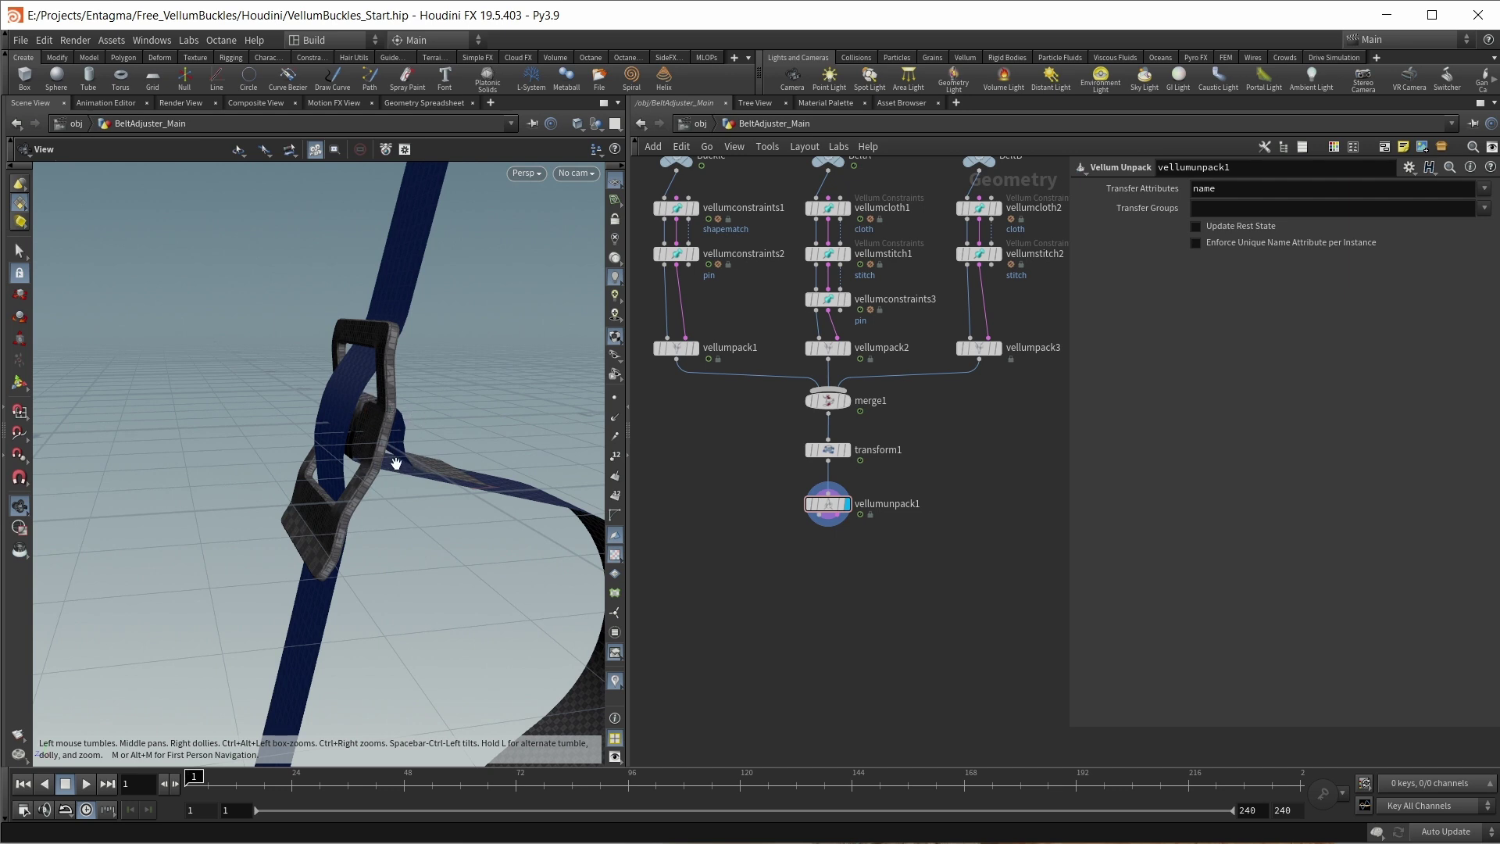
{"action": "key", "text": "Tab"}
{"action": "type", "text": "glue"}
{"action": "key", "text": "Return"}
{"action": "left_click", "coordinate": [816, 570]}
{"action": "left_click_drag", "start_coordinate": [816, 569], "coordinate": [828, 568]}
{"action": "scroll", "coordinate": [823, 521], "scroll_direction": "up", "scroll_amount": 4}
{"action": "left_click", "coordinate": [814, 508]}
{"action": "left_click", "coordinate": [808, 589]}
{"action": "left_click_drag", "start_coordinate": [852, 506], "coordinate": [832, 591]}
Step: Glue the beltA group to the target group buckle in vellumglue1
{"action": "left_click", "coordinate": [1454, 254]}
{"action": "left_click", "coordinate": [1463, 269]}
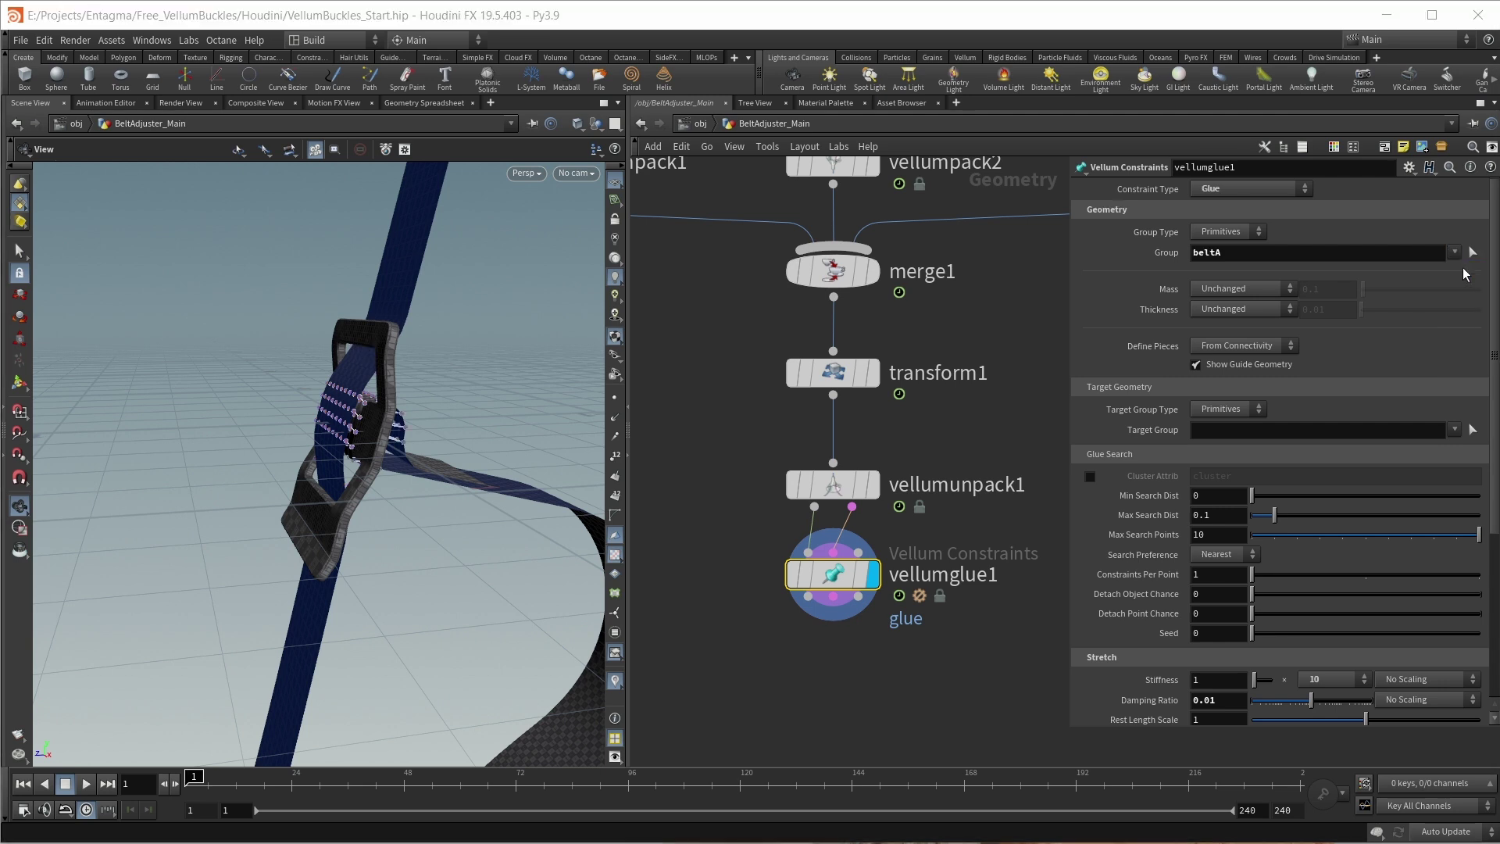
{"action": "left_click", "coordinate": [1455, 430]}
{"action": "left_click", "coordinate": [1468, 480]}
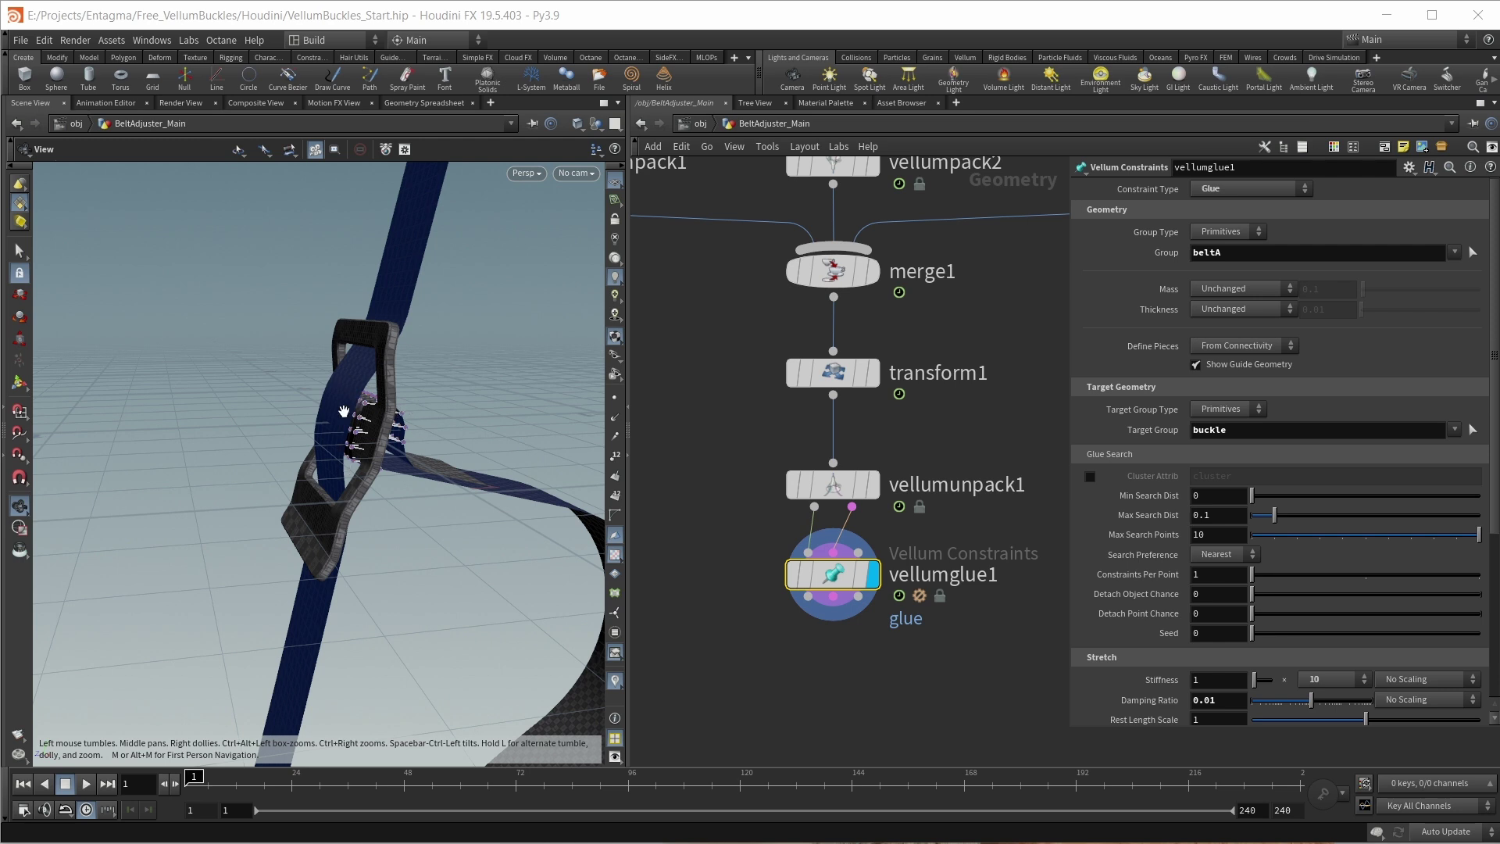
Step: Add a Vellum Solver node below vellumglue1, wire all three outputs into it and display it
{"action": "key", "text": "Tab"}
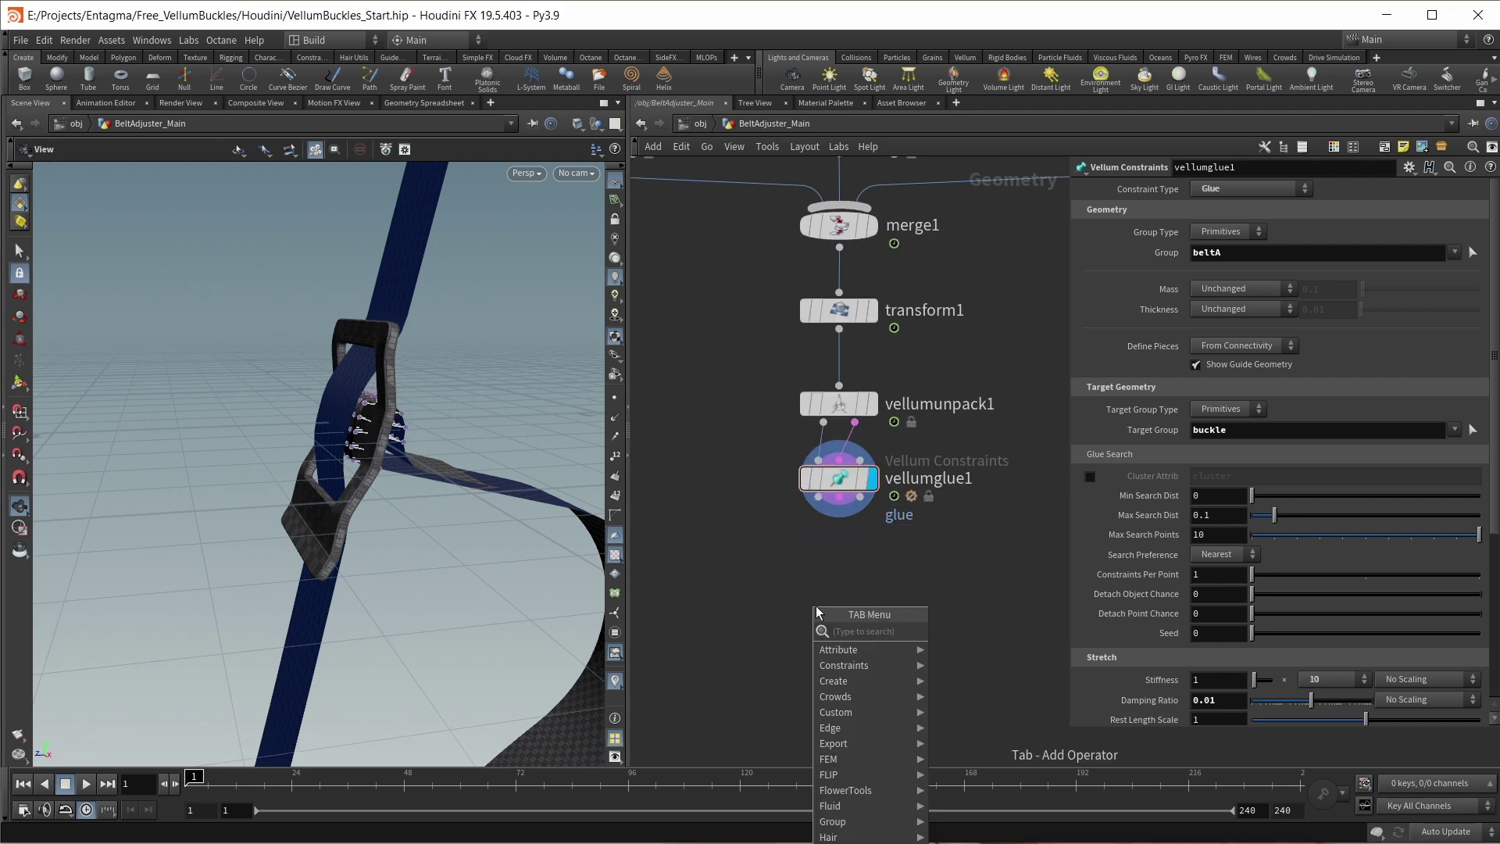
{"action": "type", "text": "vellum"}
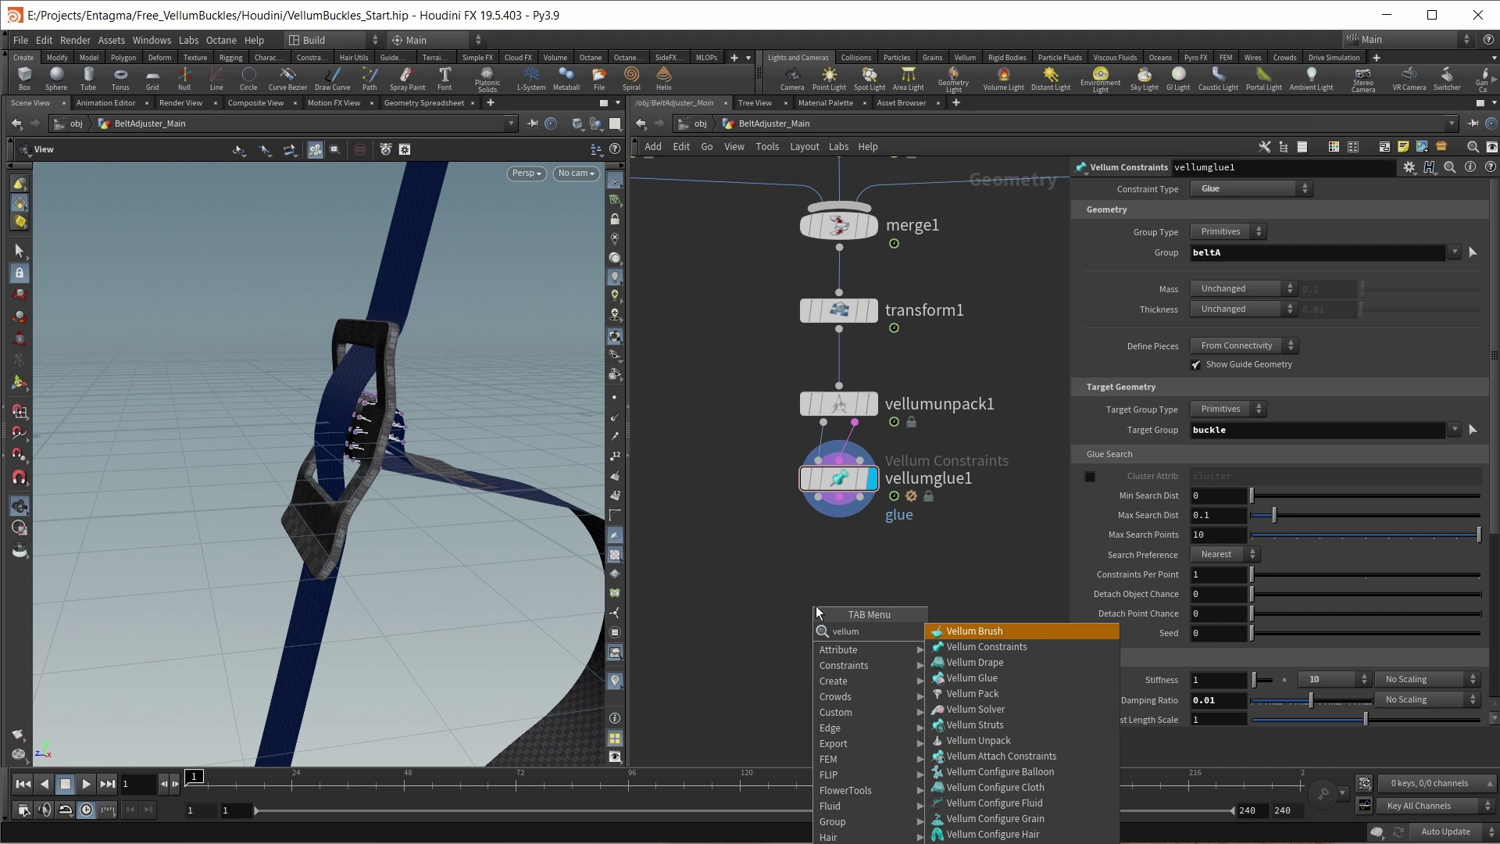
{"action": "left_click", "coordinate": [975, 708]}
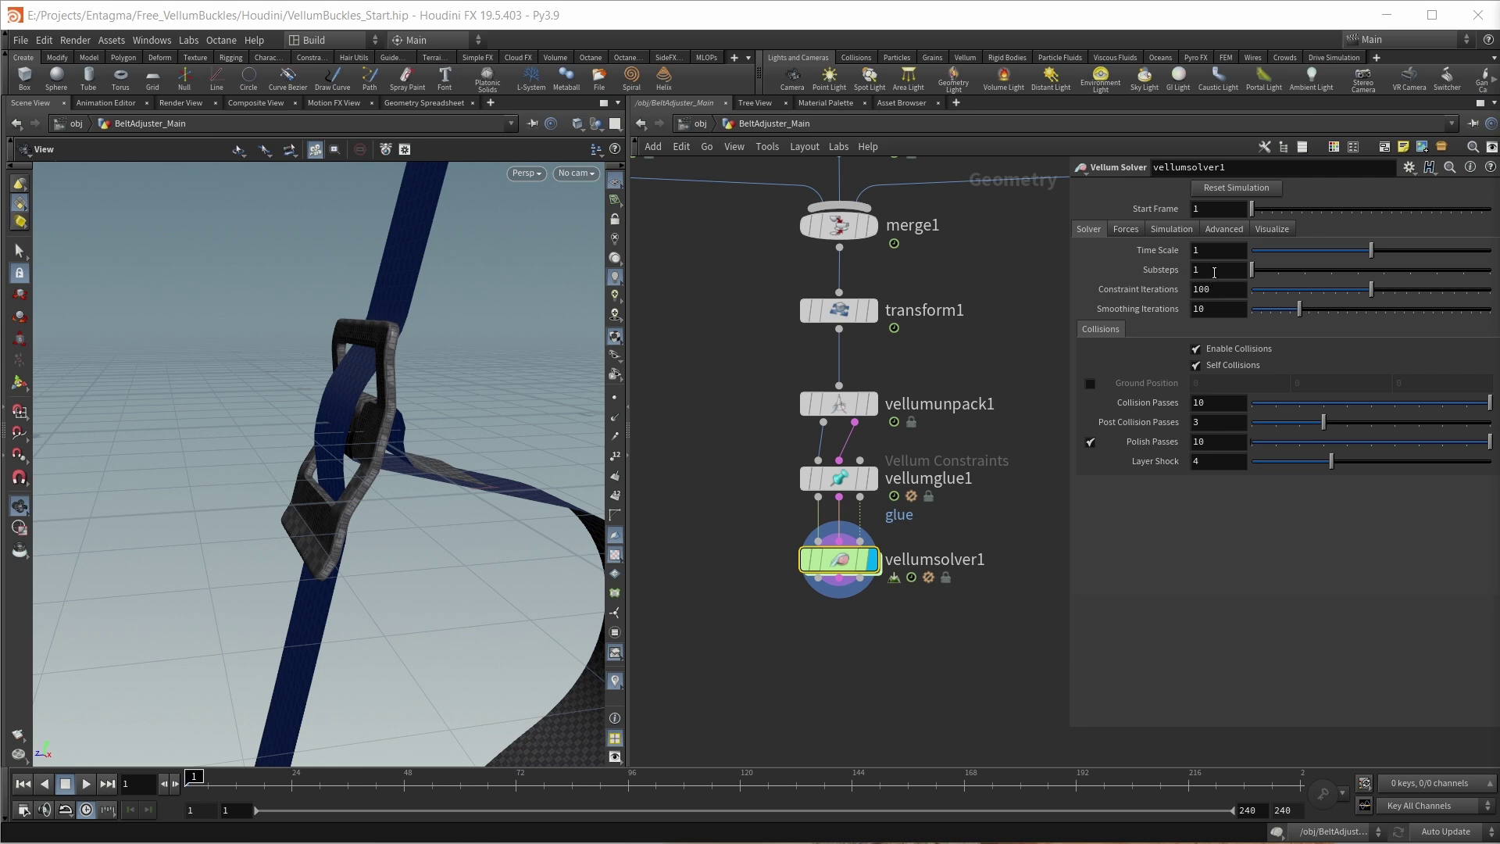
Step: Set the Vellum Solver's substeps to 4 and raise its constraint iterations
{"action": "double_click", "coordinate": [1219, 271]}
{"action": "type", "text": "4"}
{"action": "key", "text": "Return"}
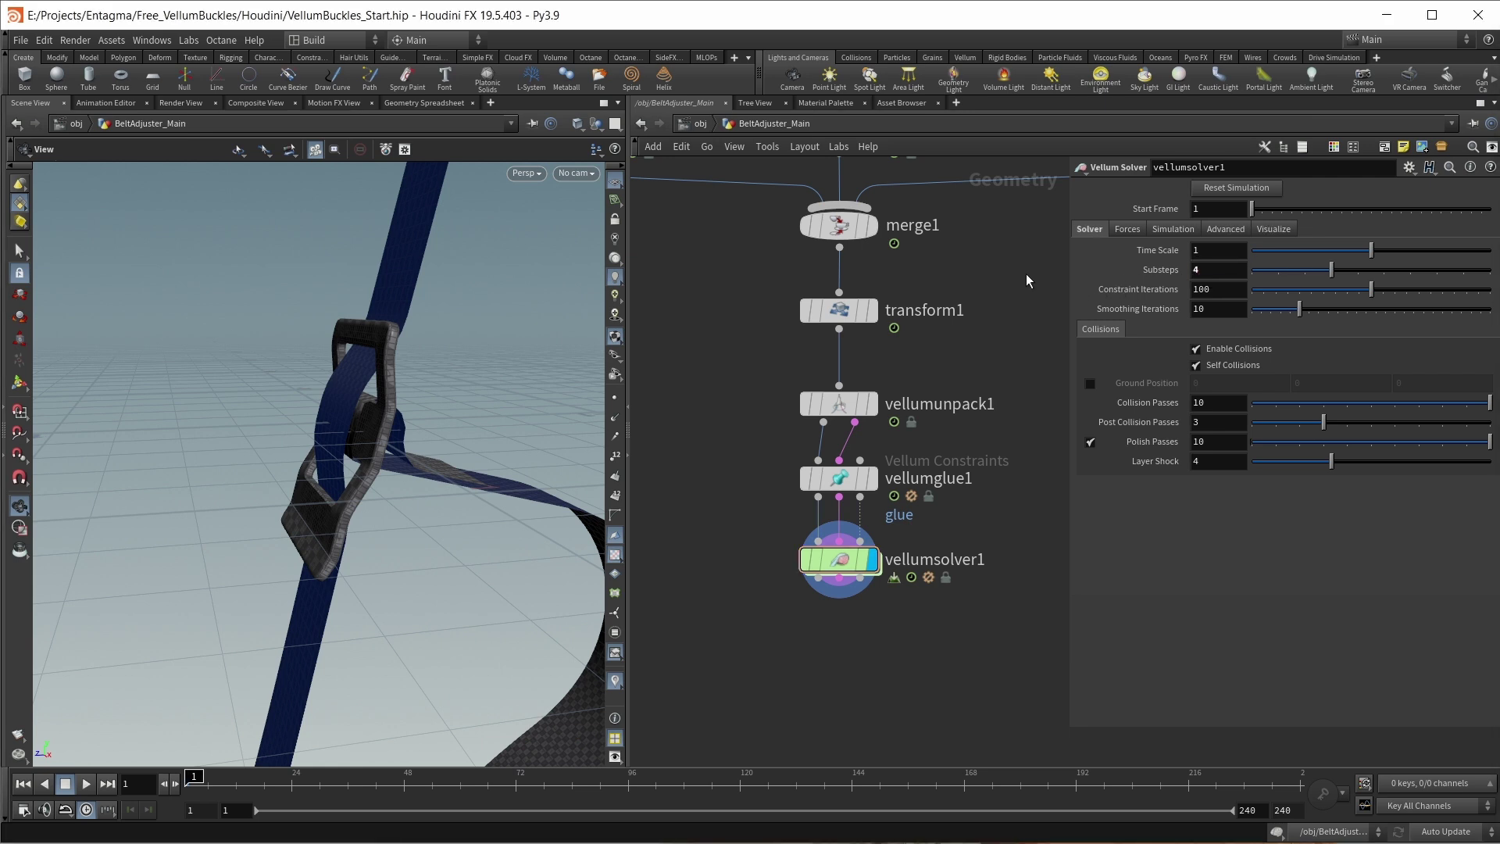
{"action": "left_click", "coordinate": [1192, 289]}
{"action": "type", "text": "3"}
{"action": "key", "text": "Return"}
Step: Set the Vellum Solver's velocity damping to 0.025 and its simulation cache memory to 25000 MB
{"action": "left_click", "coordinate": [1127, 229]}
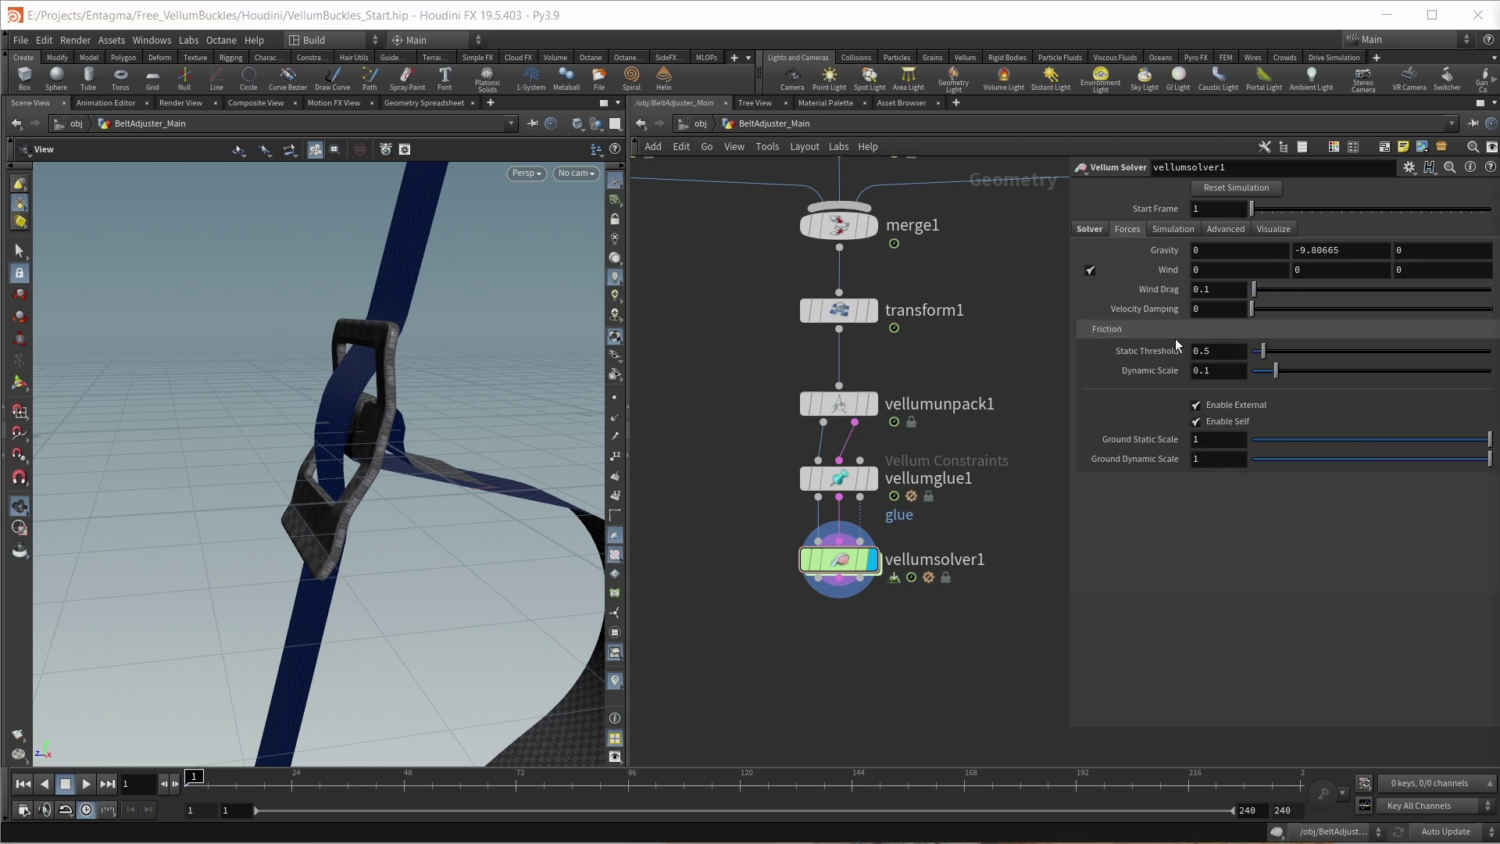
{"action": "left_click", "coordinate": [1211, 317]}
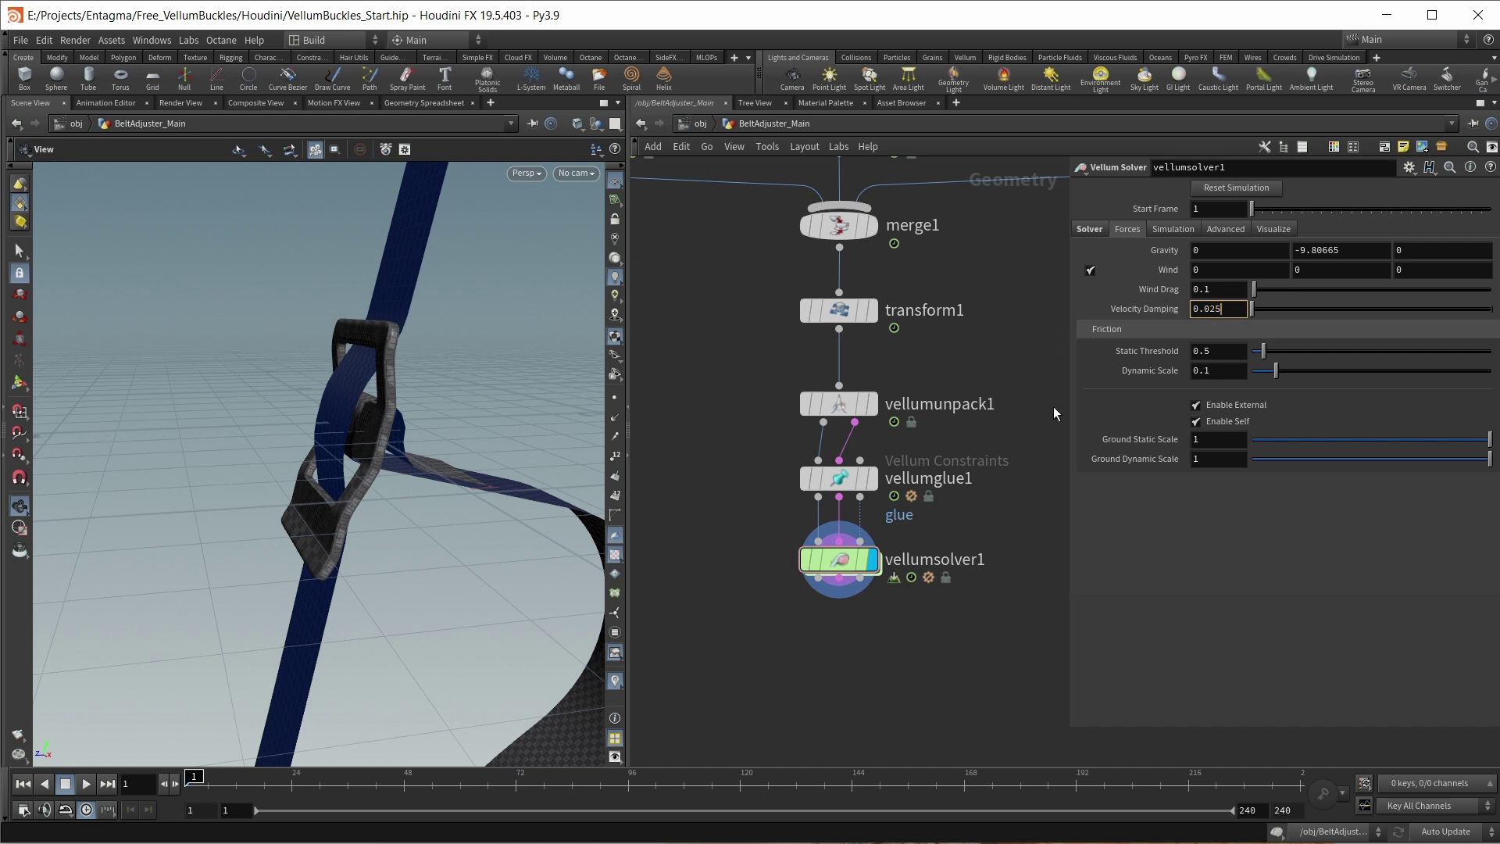
{"action": "left_click", "coordinate": [1172, 228]}
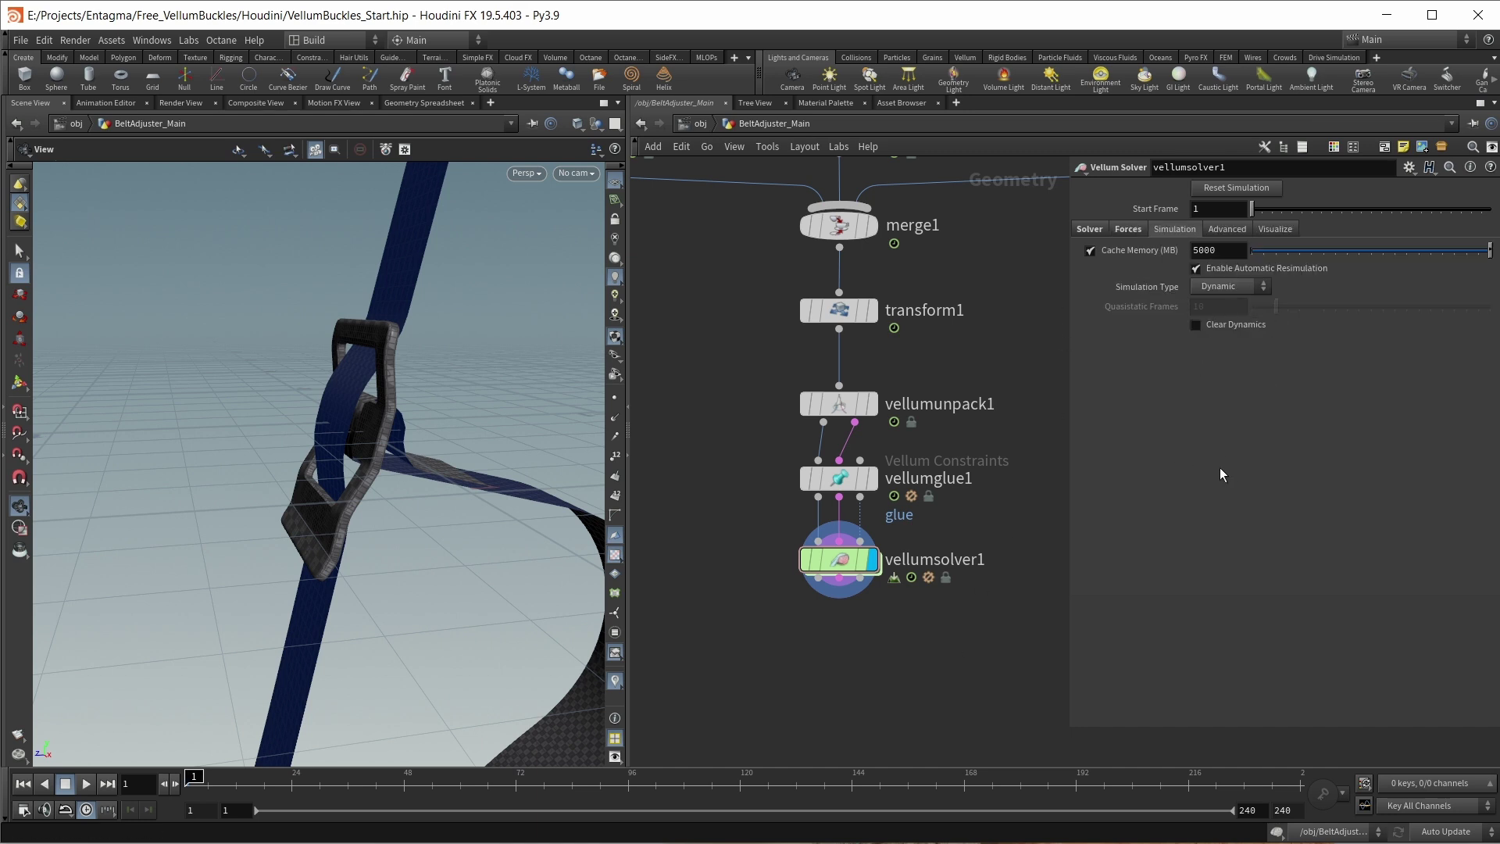
{"action": "left_click", "coordinate": [1191, 251]}
{"action": "type", "text": "2"}
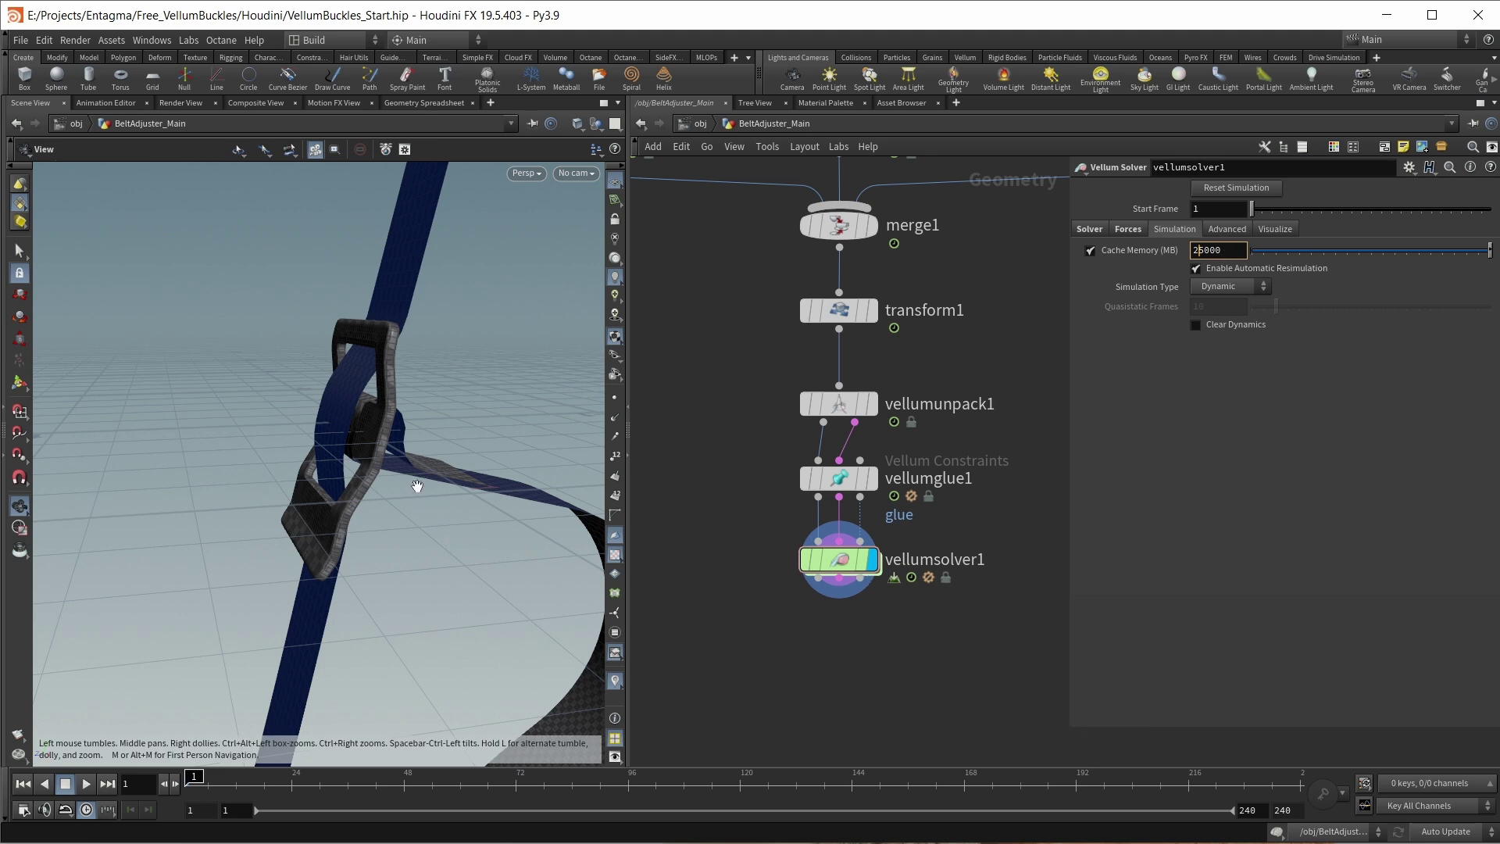
Step: Return to the first frame and enter the forces network inside vellumsolver1
{"action": "scroll", "coordinate": [390, 438], "scroll_direction": "down", "scroll_amount": 10}
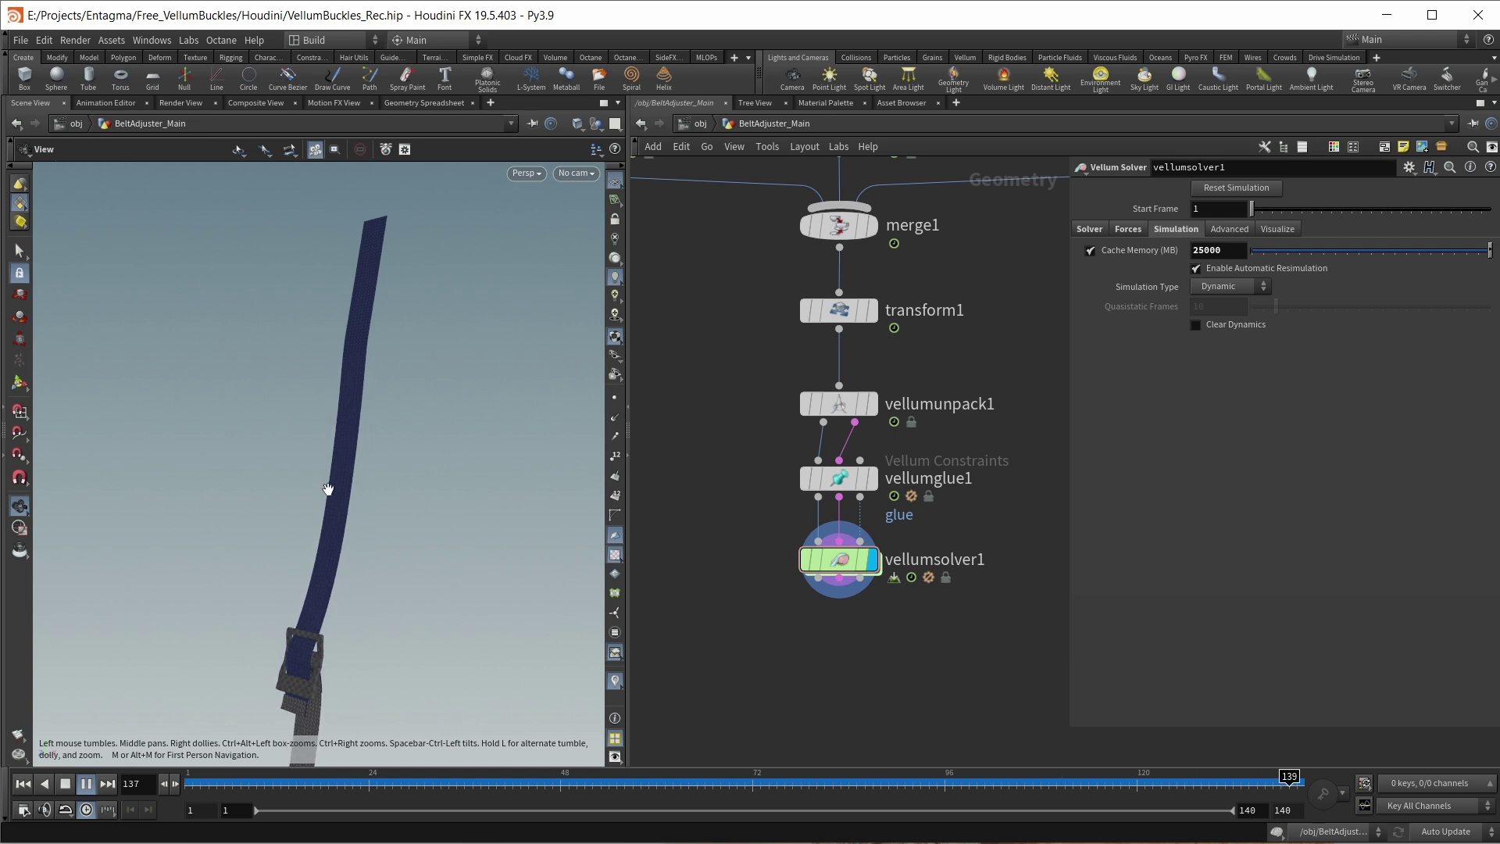
{"action": "key", "text": "ctrl+Up"}
{"action": "double_click", "coordinate": [830, 559]}
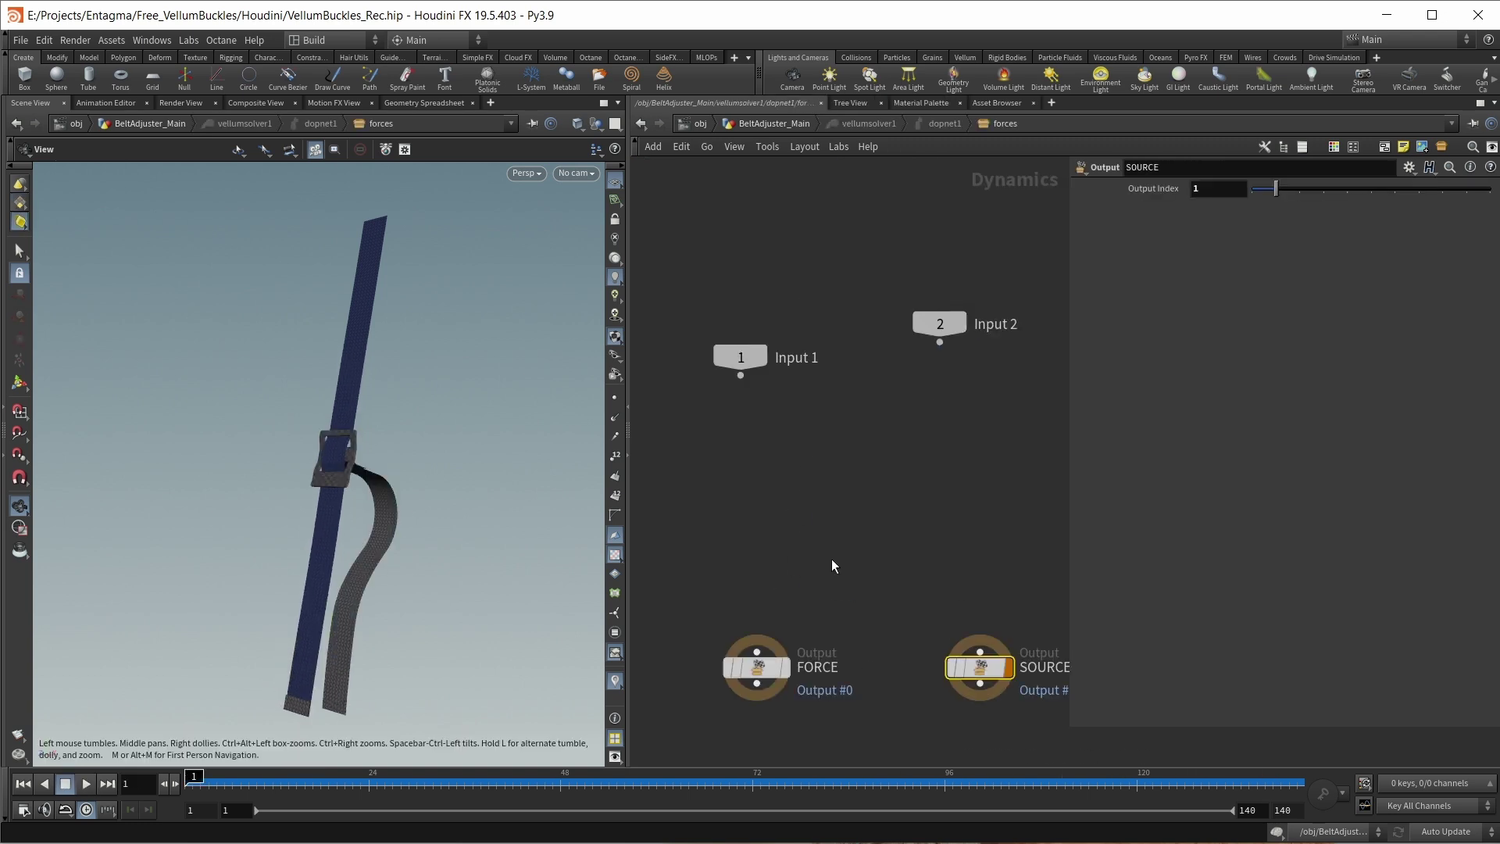
Step: Add a Vellum Constraints node in the forces network and wire it into the SOURCE output
{"action": "key", "text": "Tab"}
{"action": "type", "text": "vellum"}
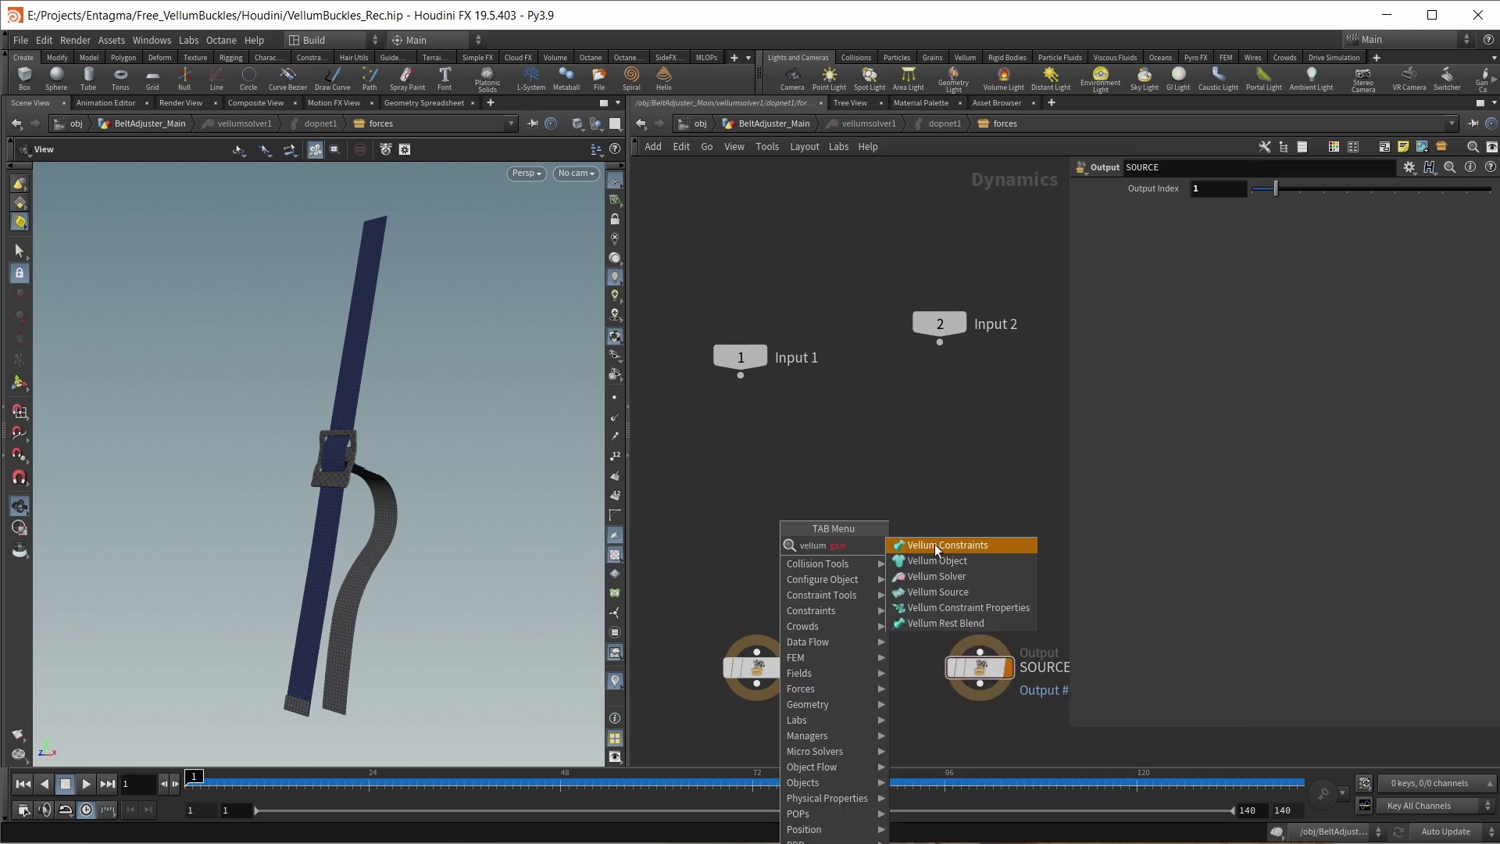
{"action": "left_click", "coordinate": [940, 548]}
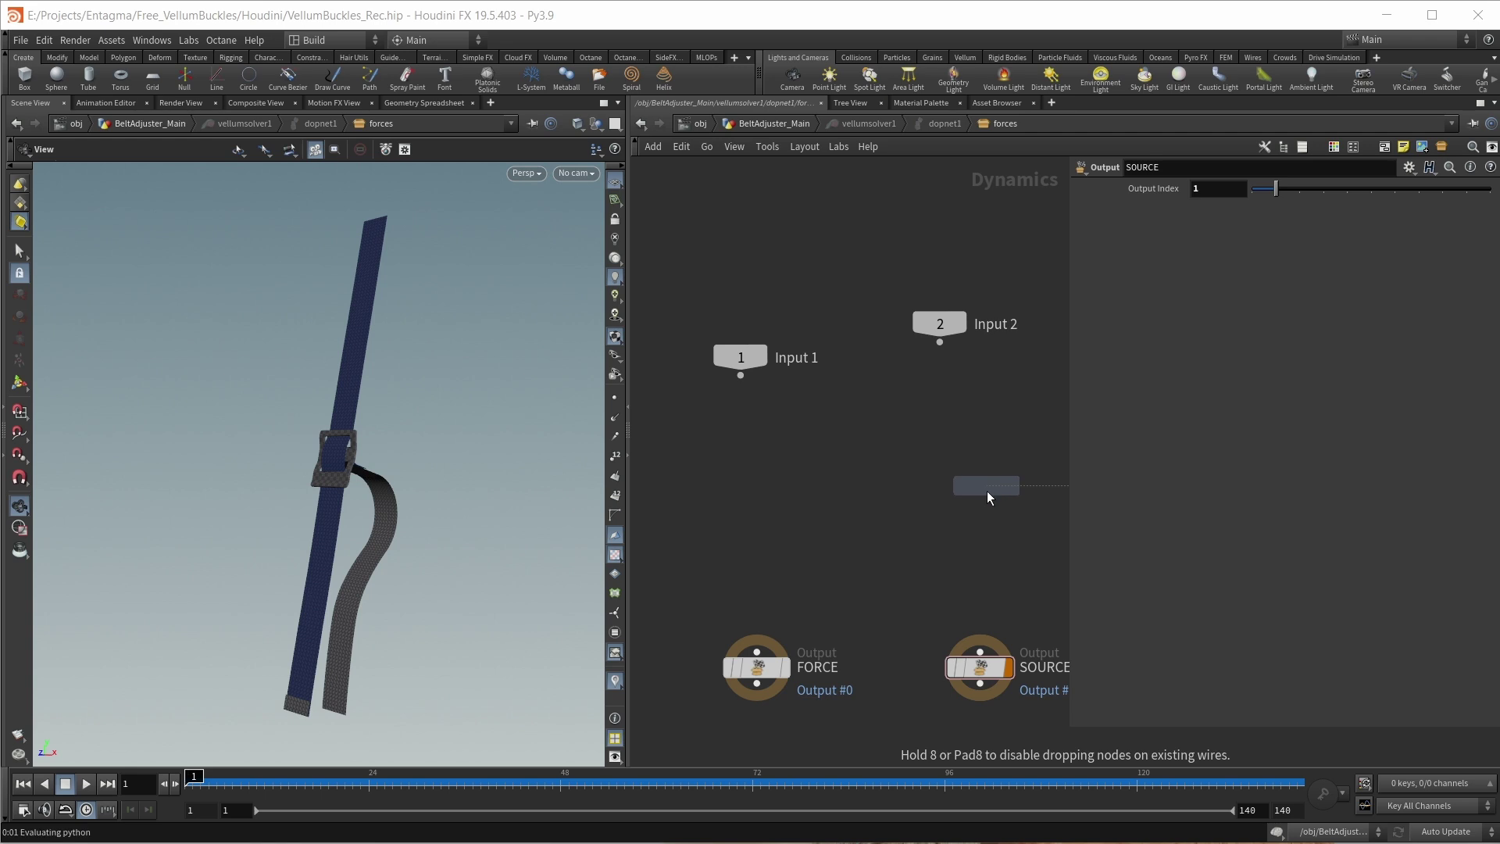
{"action": "left_click", "coordinate": [983, 491]}
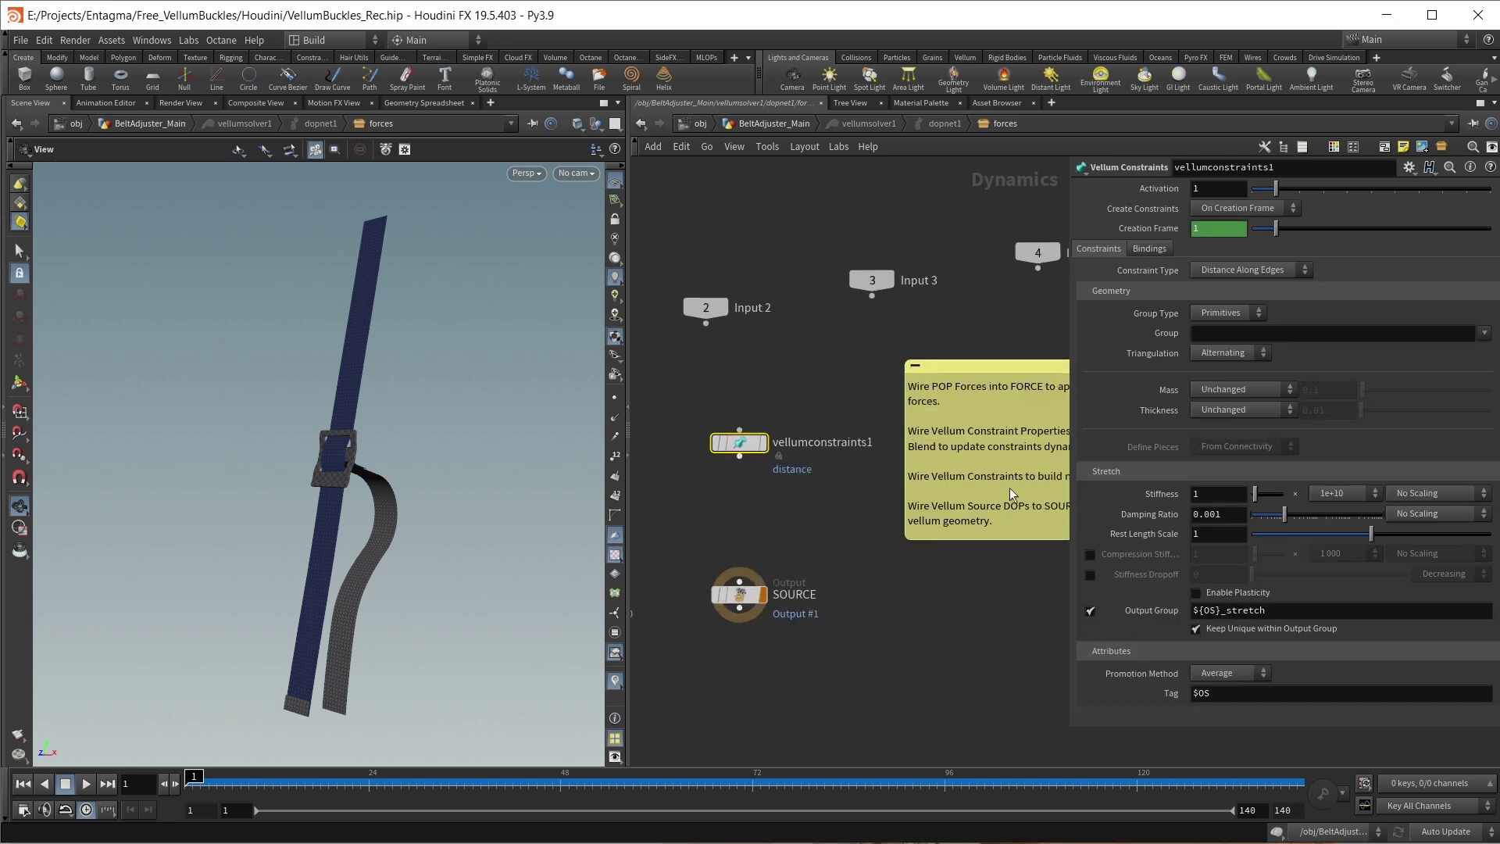
{"action": "left_click_drag", "start_coordinate": [794, 477], "coordinate": [797, 637]}
{"action": "mouse_move", "coordinate": [806, 625]}
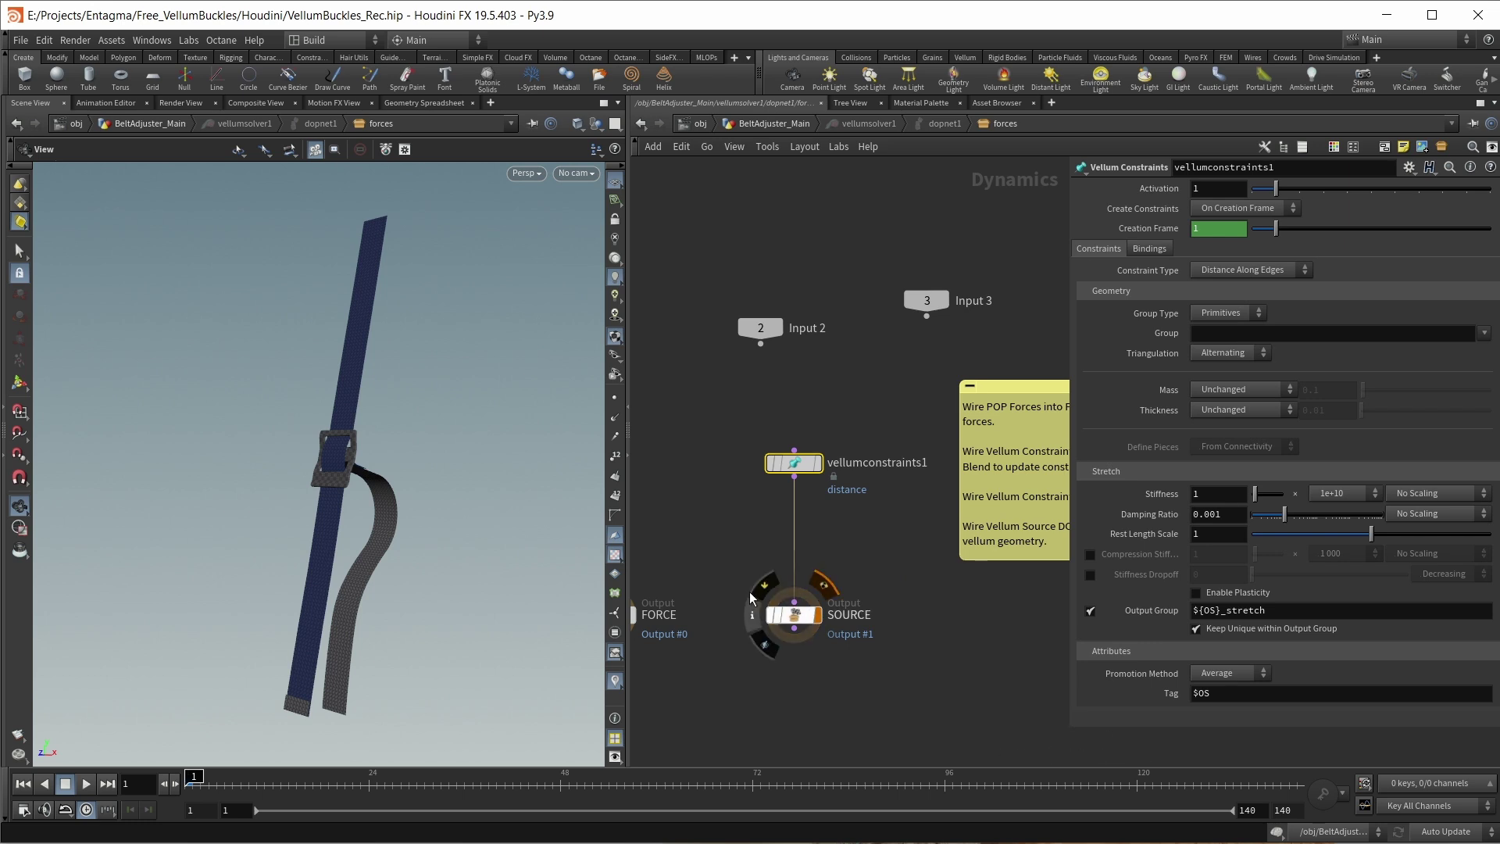
{"action": "middle_click_drag", "start_coordinate": [873, 551], "coordinate": [800, 580]}
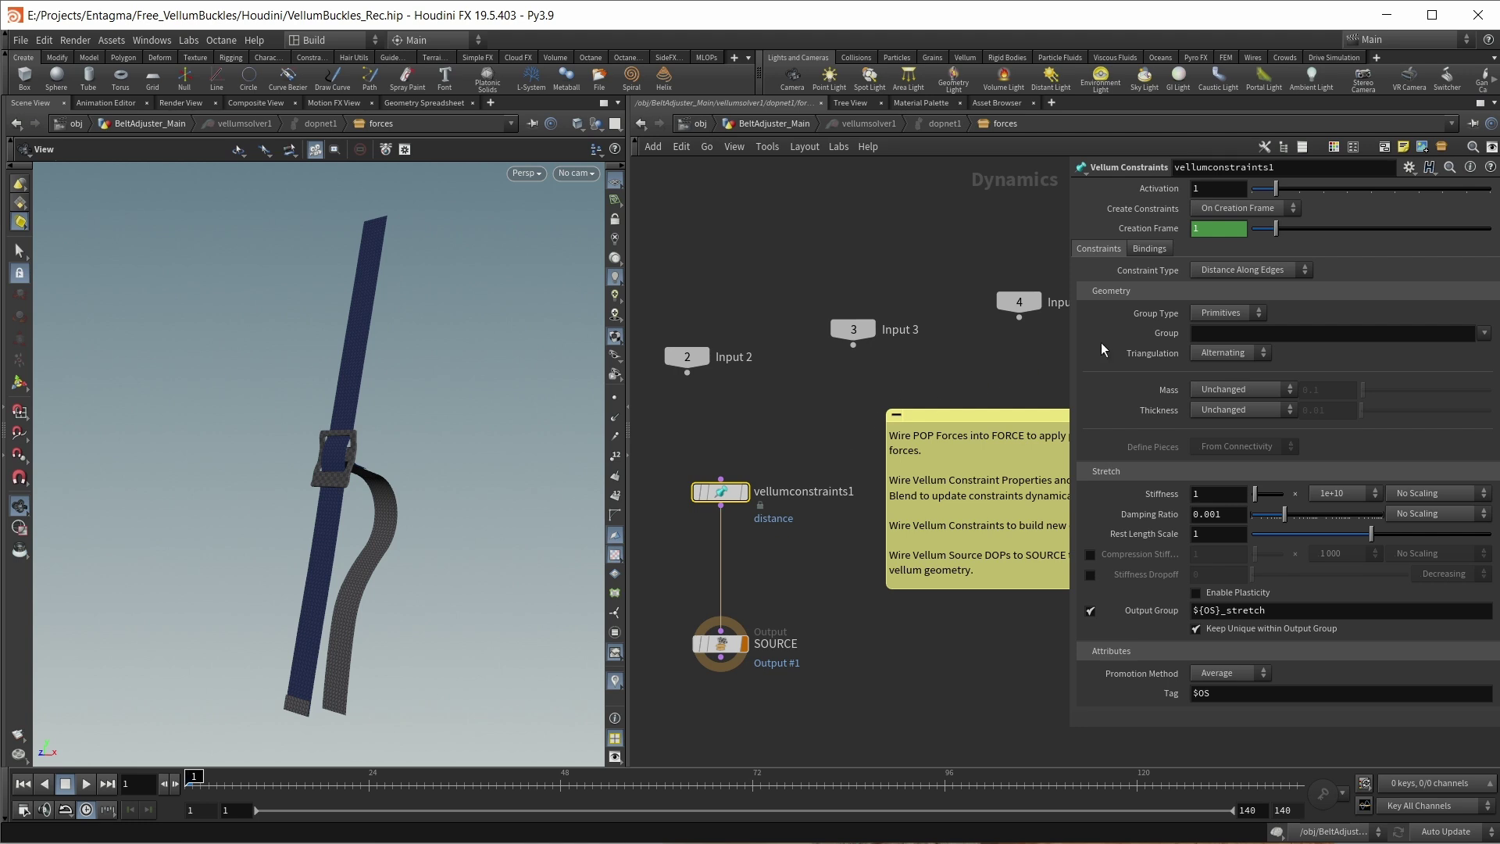
Step: Set vellumconstraints1 to create constraints on Each Frame with the constraint type Glue
{"action": "left_click", "coordinate": [1229, 208]}
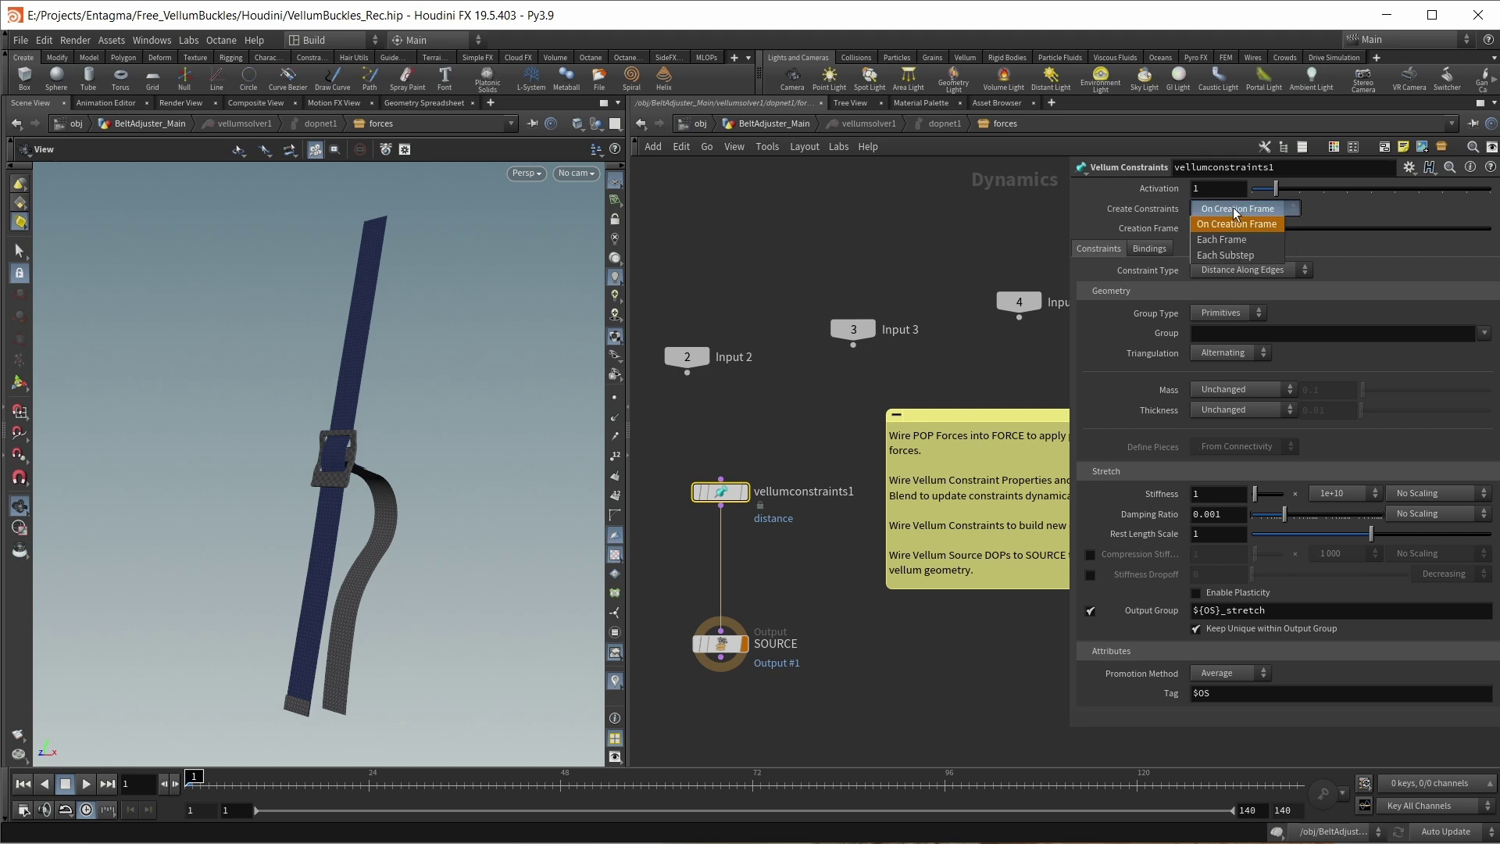
{"action": "left_click", "coordinate": [1225, 242]}
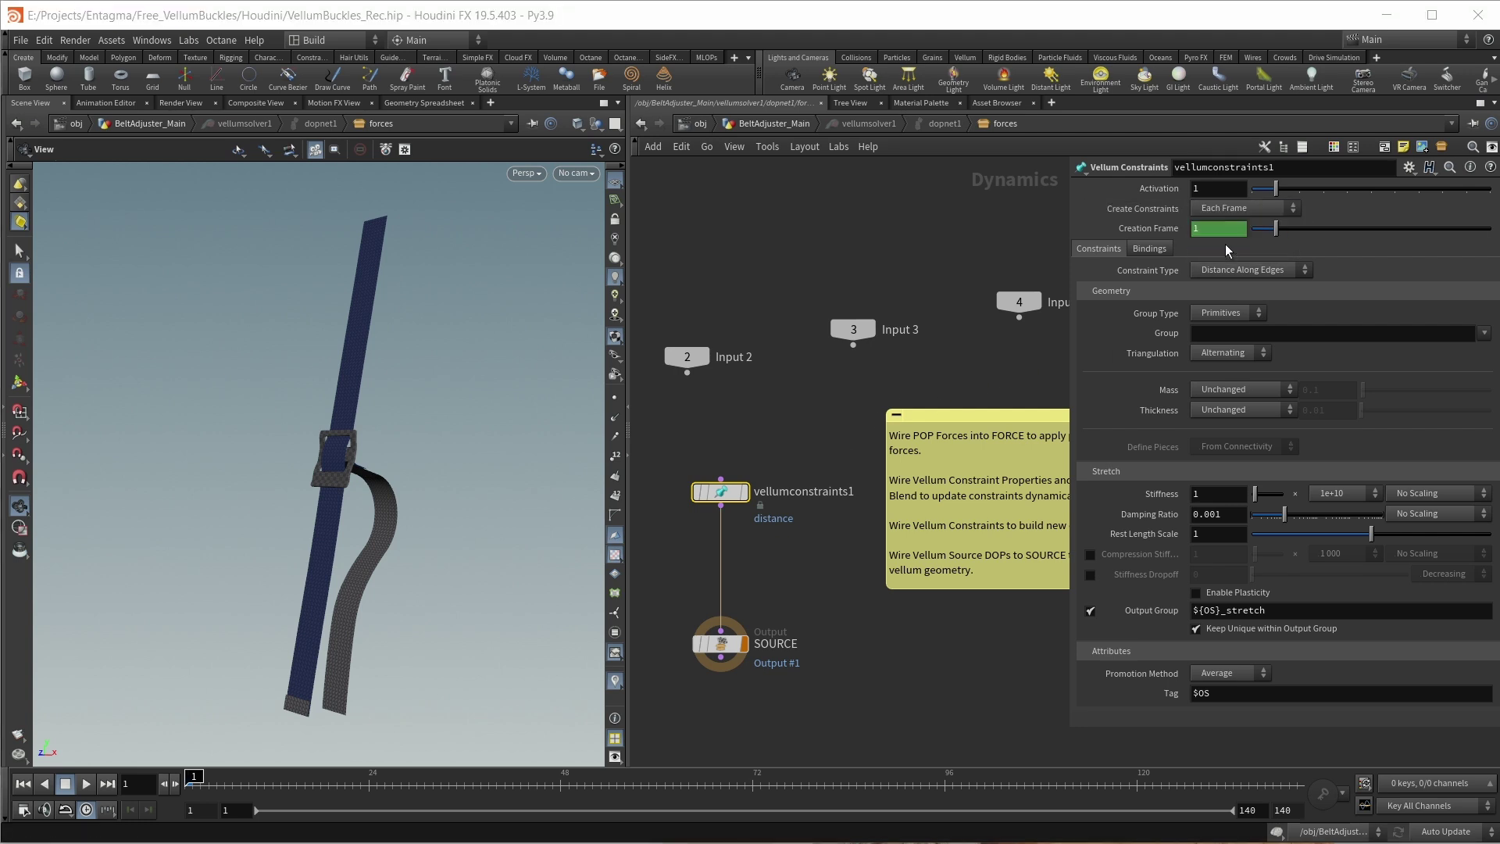
{"action": "left_click", "coordinate": [1249, 270]}
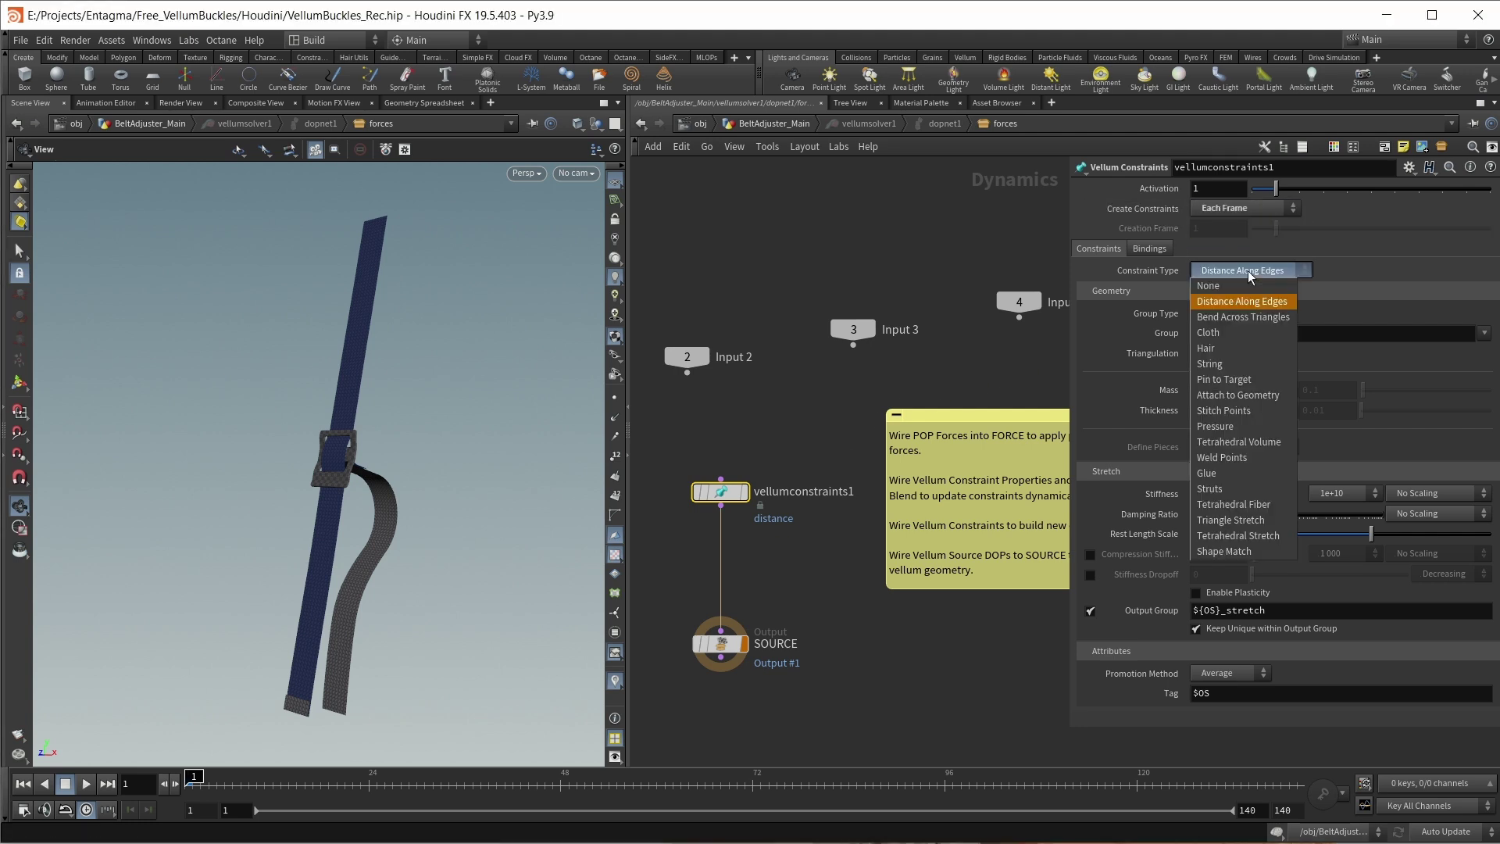
{"action": "left_click", "coordinate": [1222, 473]}
Step: Glue the beltB group to the target group buckle_glue in vellumconstraints1
{"action": "left_click", "coordinate": [1473, 336]}
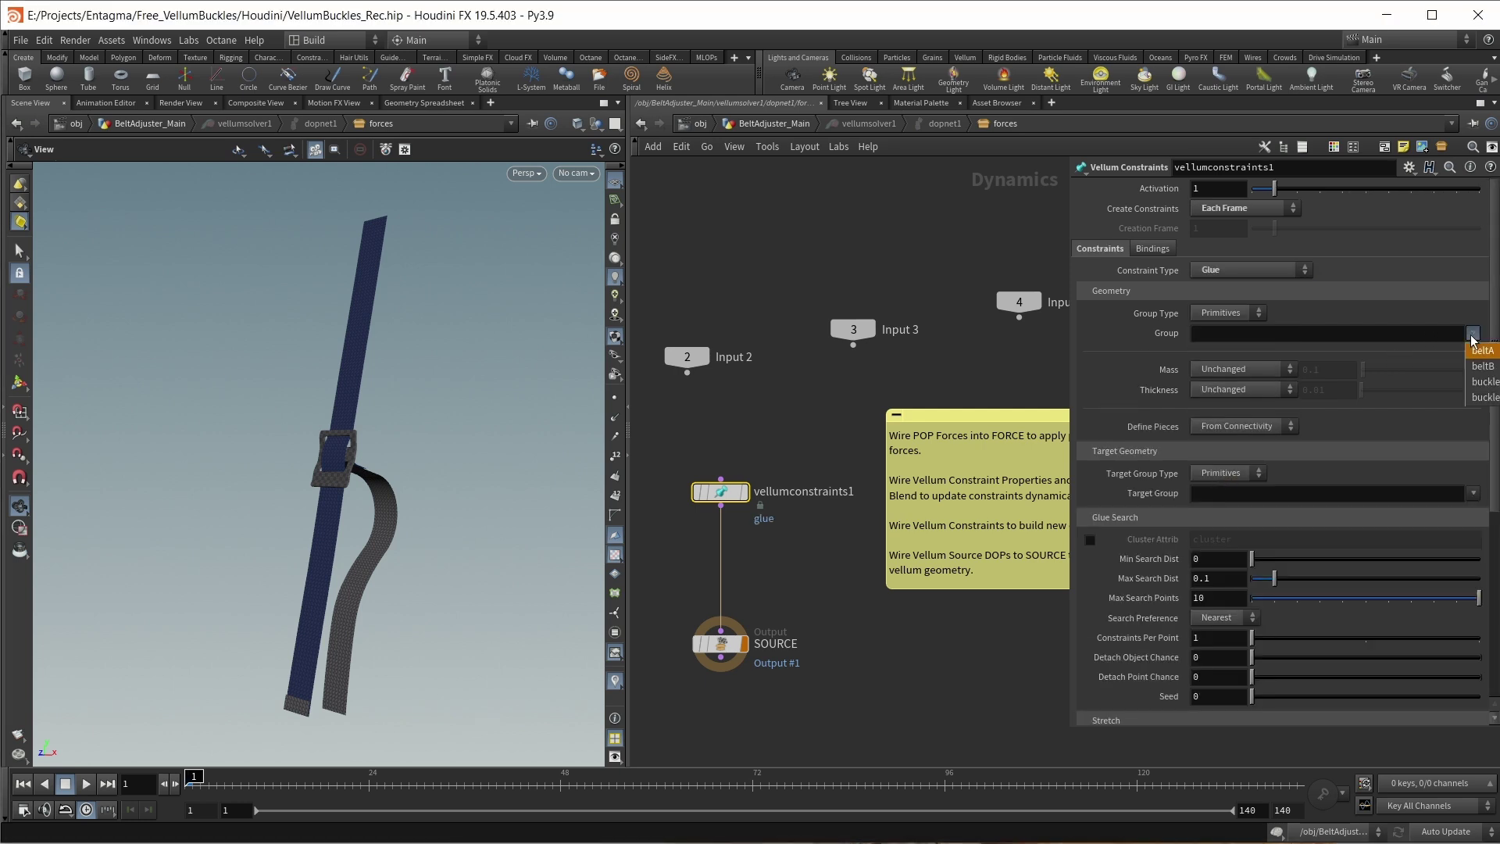
{"action": "left_click", "coordinate": [1481, 365]}
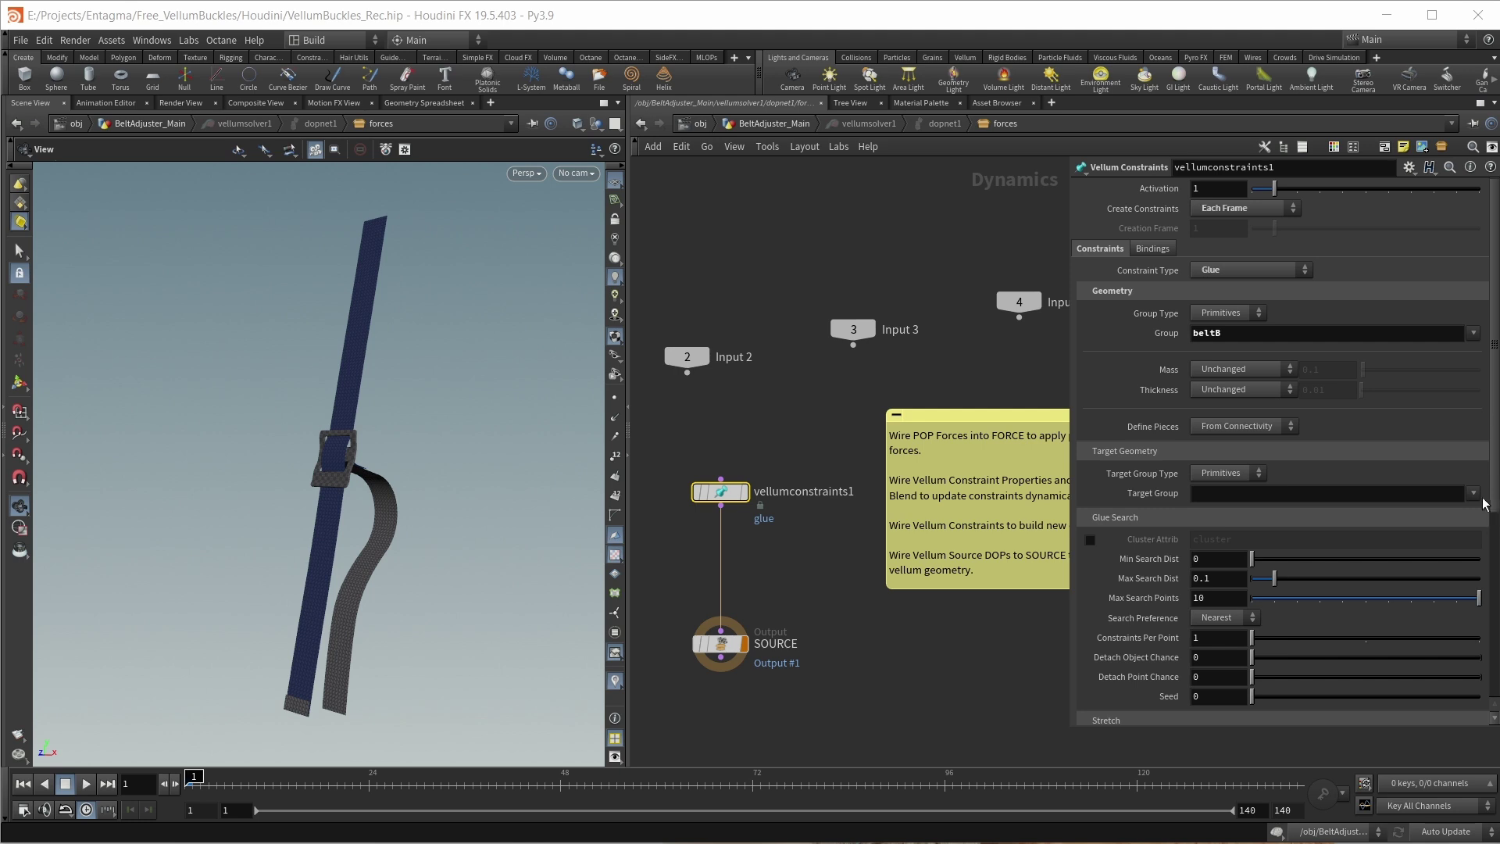
{"action": "left_click", "coordinate": [1474, 493]}
{"action": "left_click", "coordinate": [1481, 558]}
Step: Set the glue constraint's stiffness multiplier to 10 and name its output group glueB
{"action": "scroll", "coordinate": [1242, 496], "scroll_direction": "down", "scroll_amount": 5}
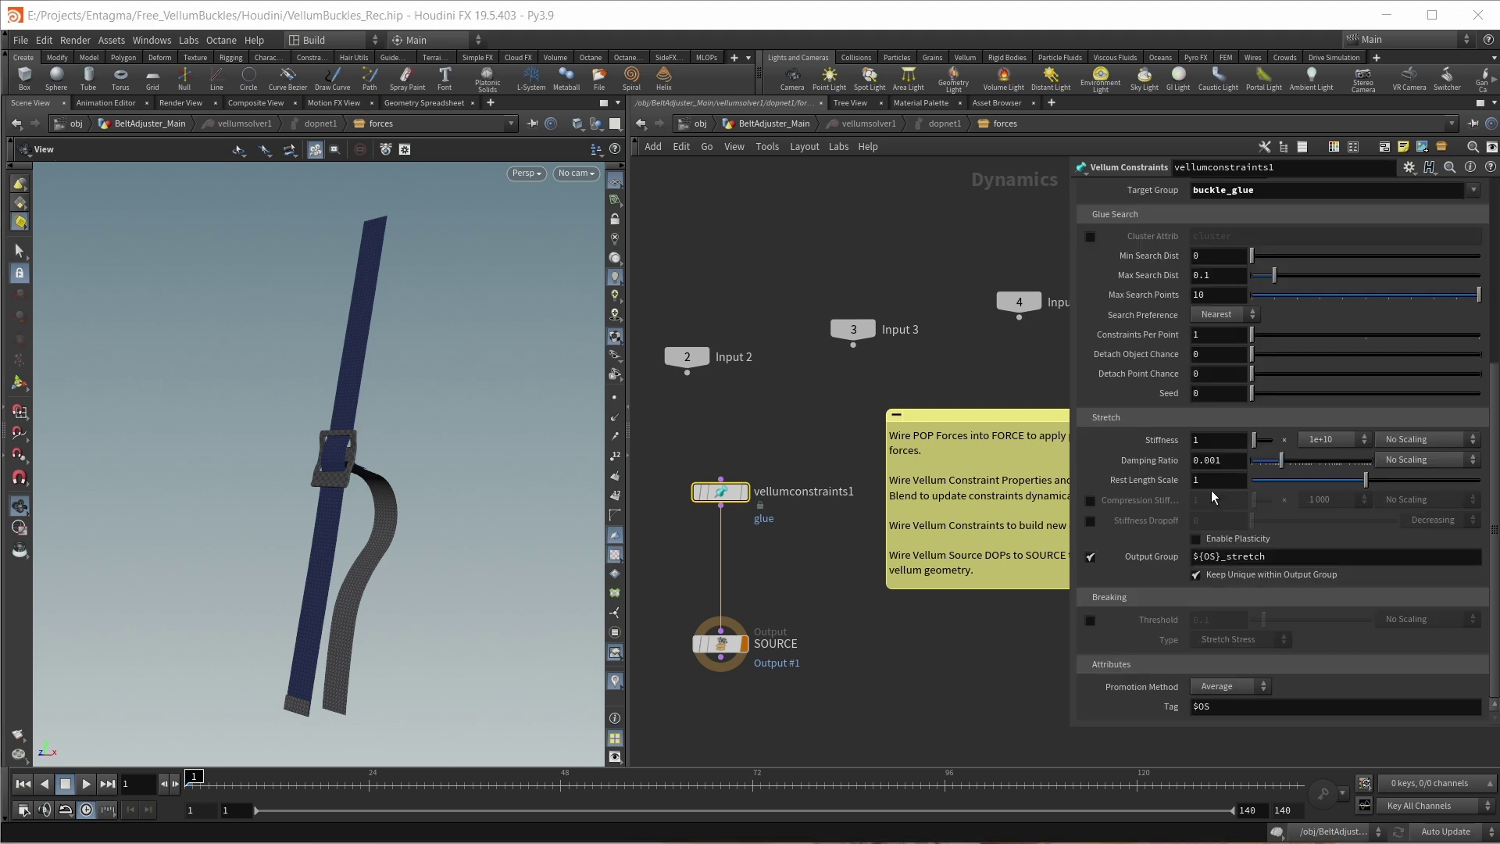
{"action": "left_click", "coordinate": [1347, 439]}
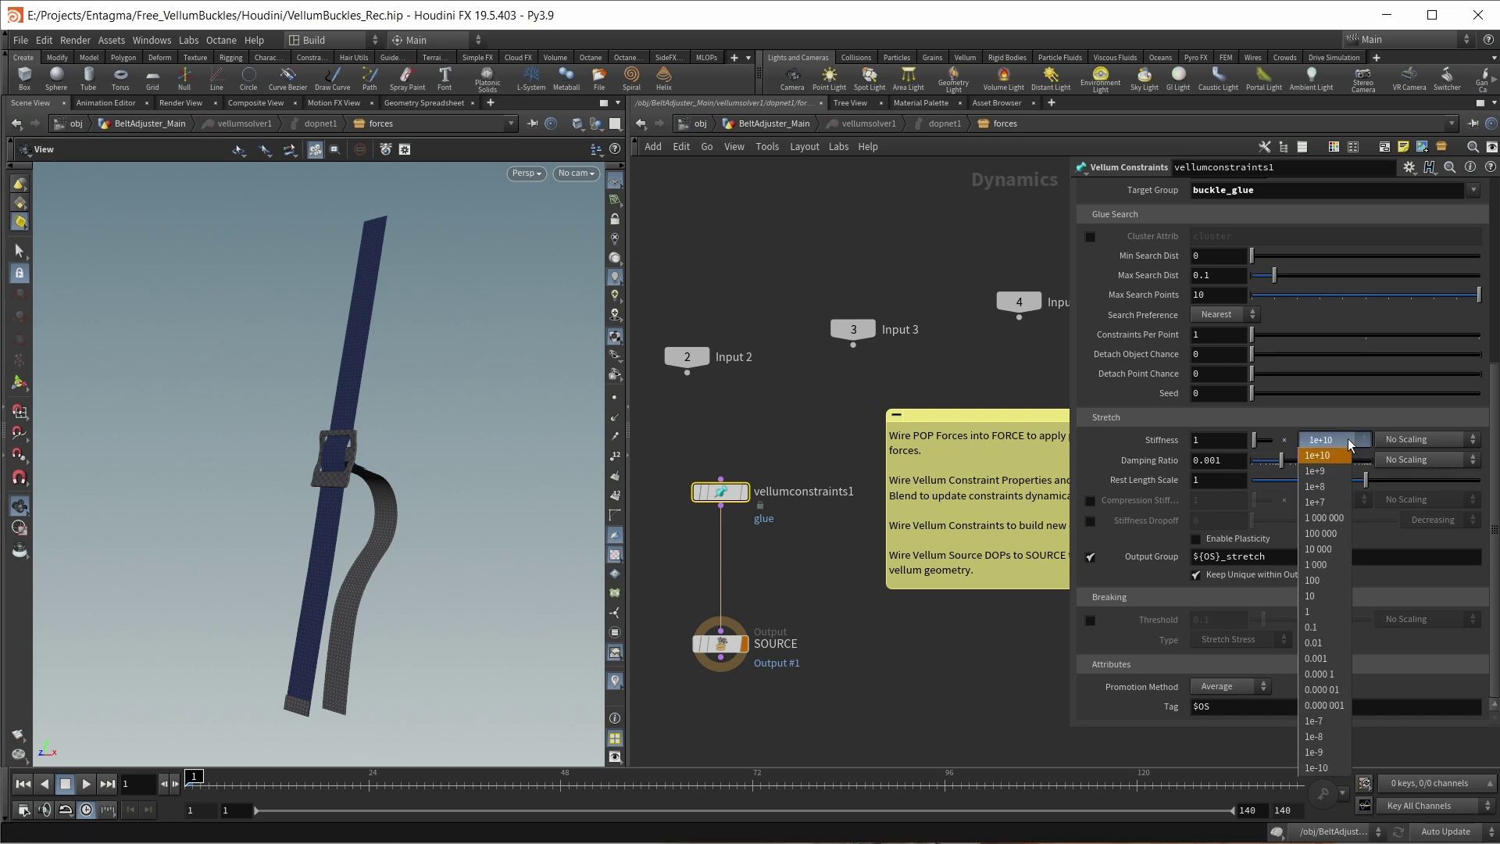
{"action": "left_click", "coordinate": [1320, 595]}
{"action": "left_click", "coordinate": [1188, 558]}
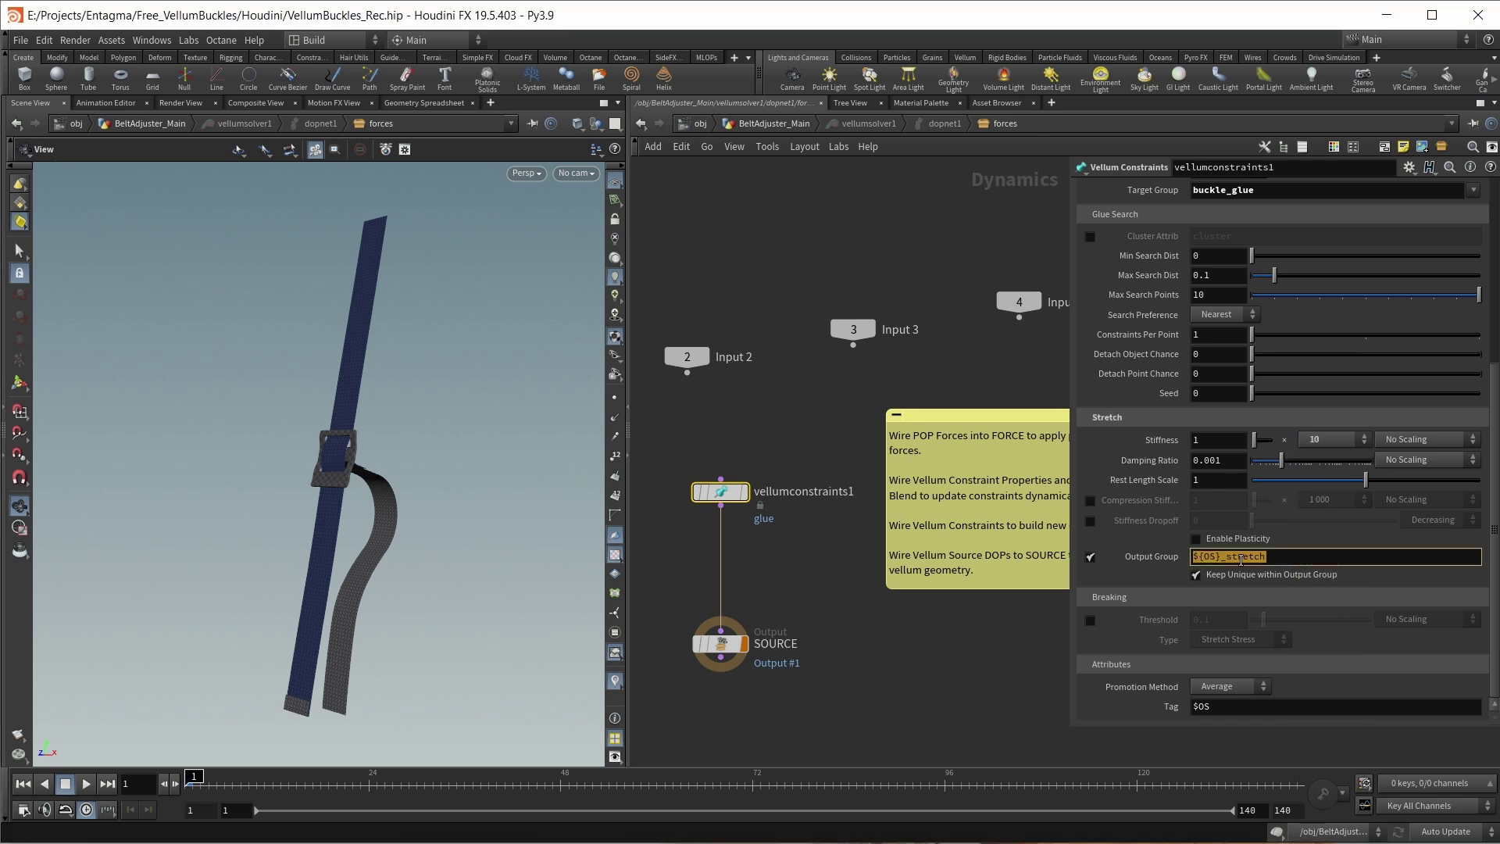
{"action": "type", "text": "glueB"}
{"action": "key", "text": "Return"}
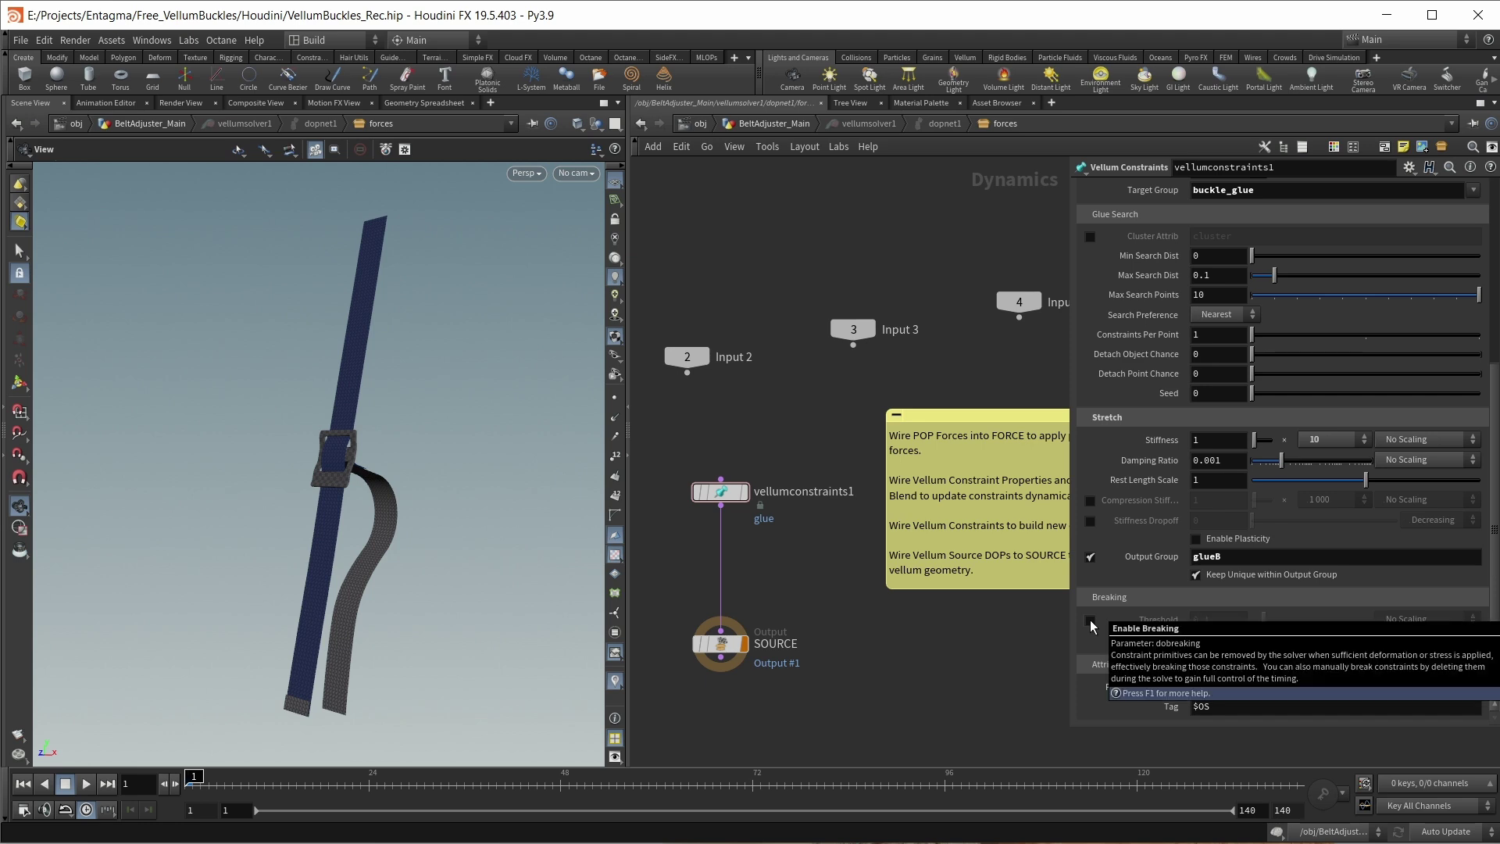
Step: Enable breaking on the glue constraints with a threshold of 0.5
{"action": "left_click", "coordinate": [1090, 620]}
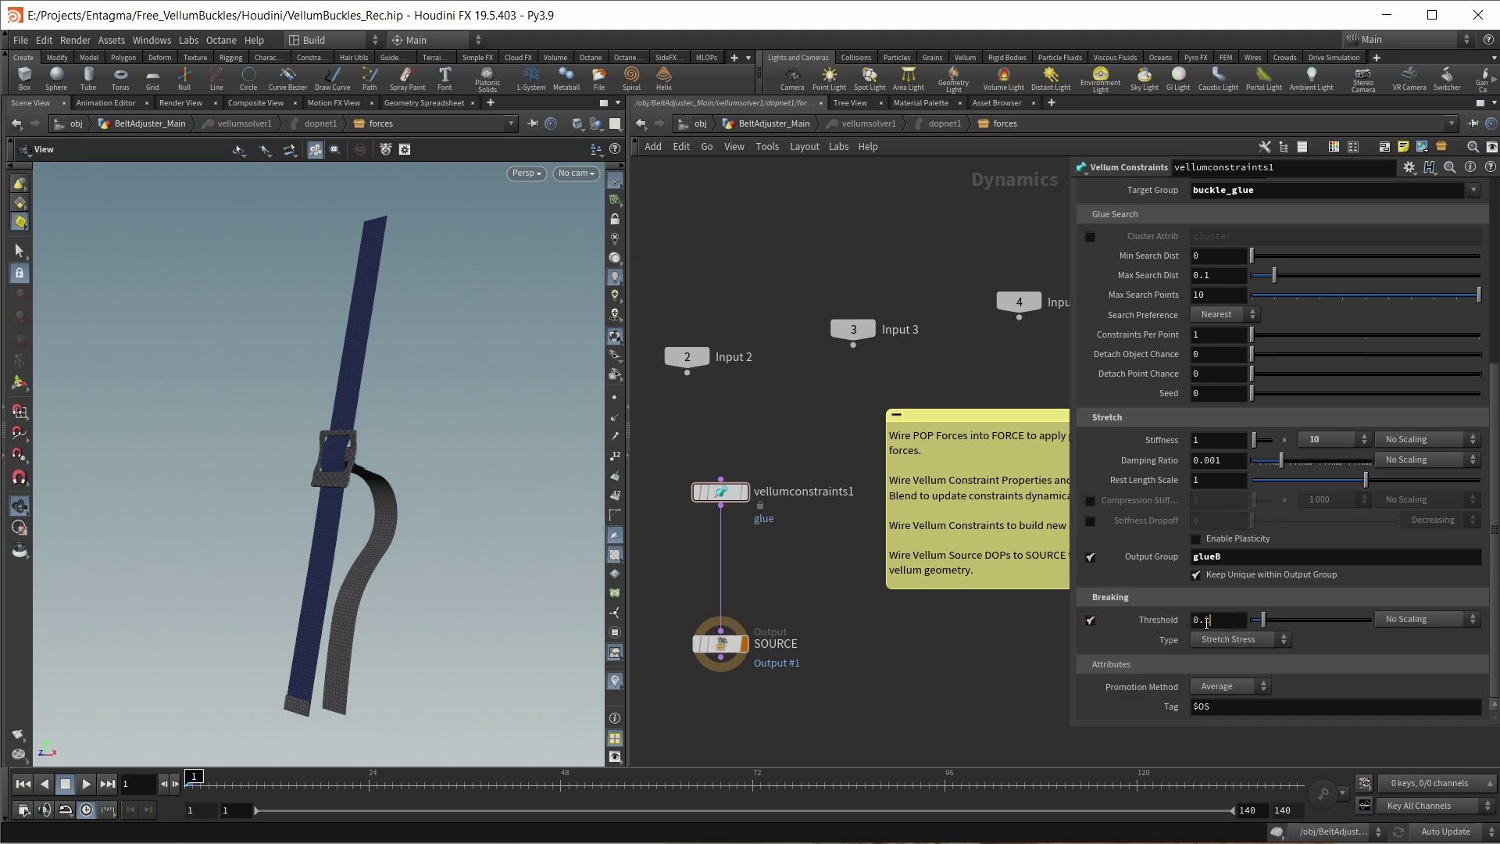
{"action": "type", "text": "5"}
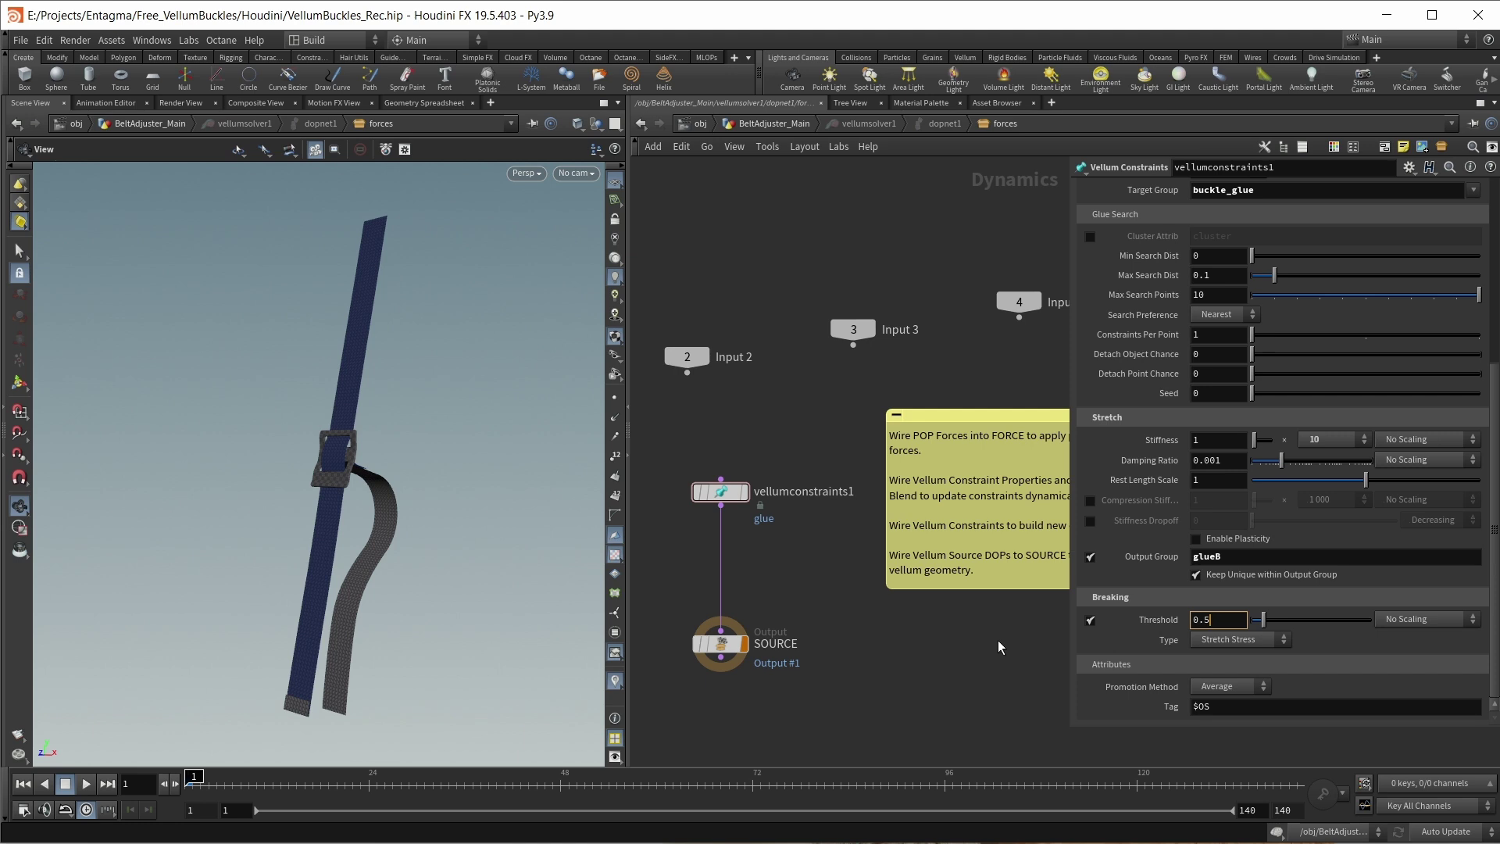
{"action": "key", "text": "Return"}
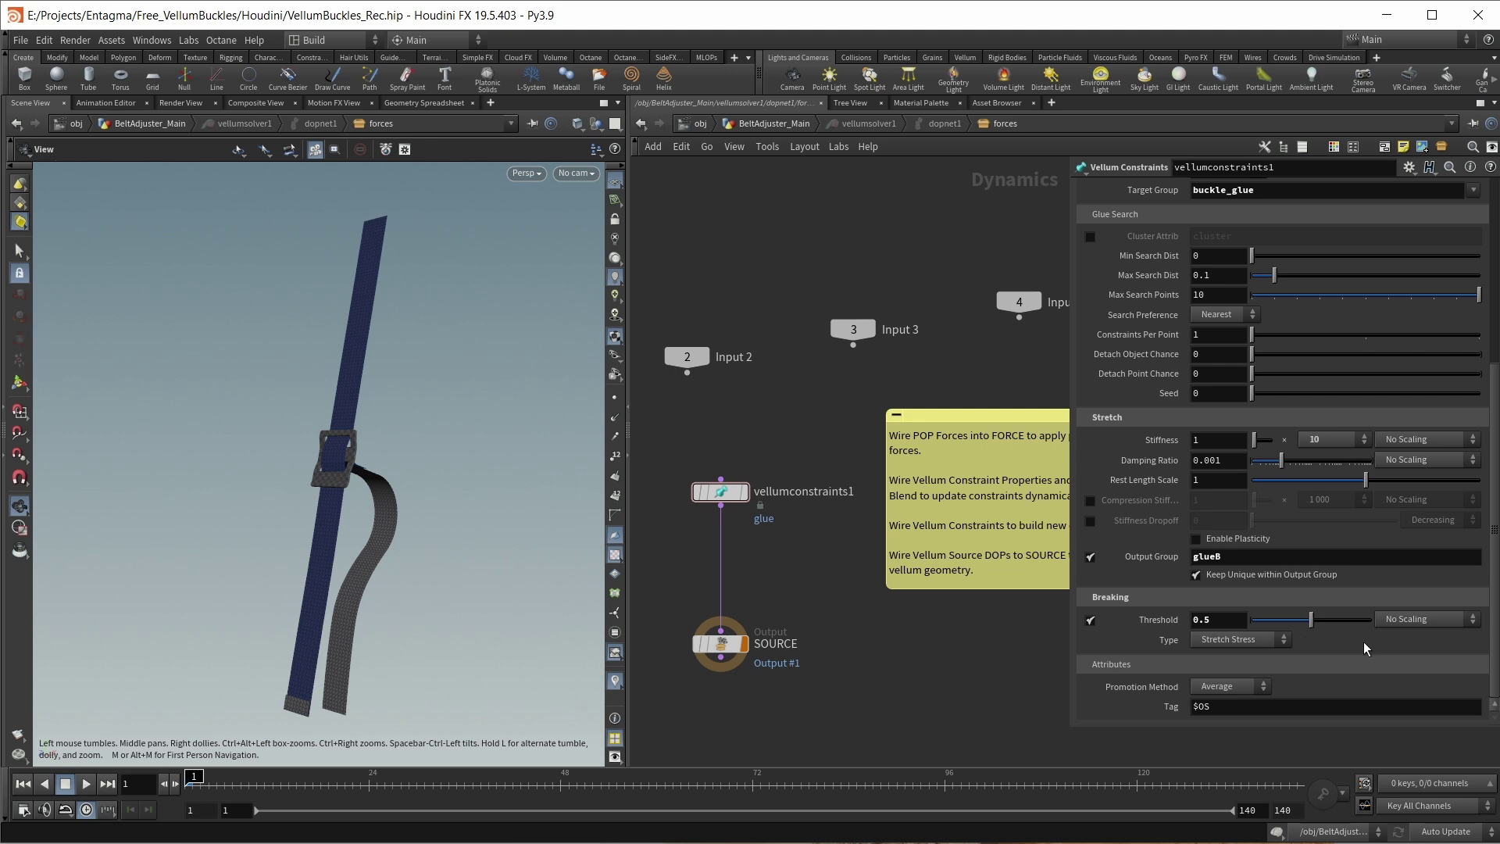
Step: Return to the BeltAdjuster_Main network, add a Blast node on vellumsolver1's constraint output and display it
{"action": "left_click", "coordinate": [699, 124]}
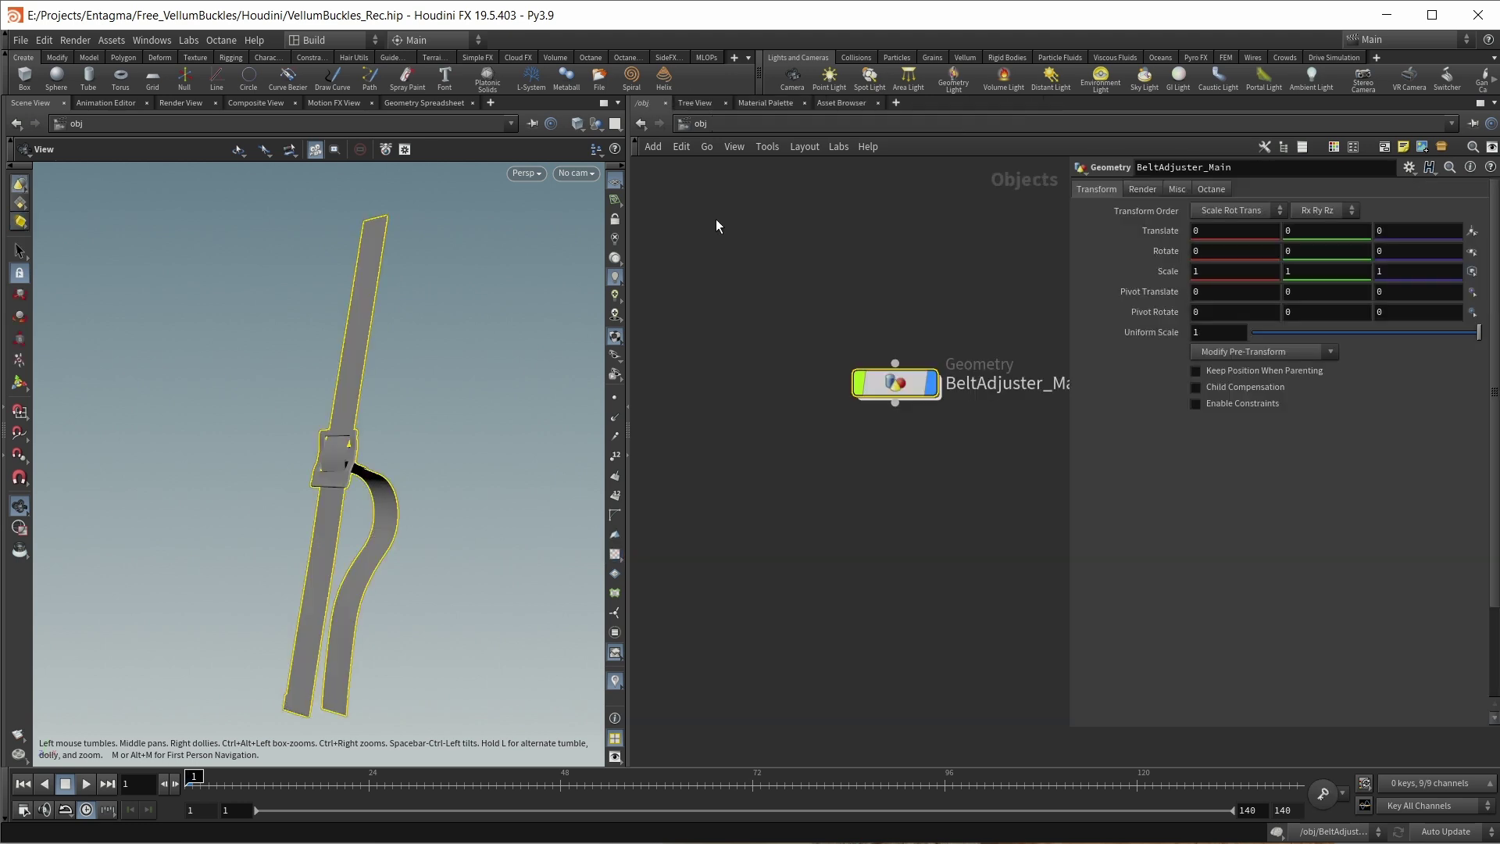
{"action": "double_click", "coordinate": [883, 380]}
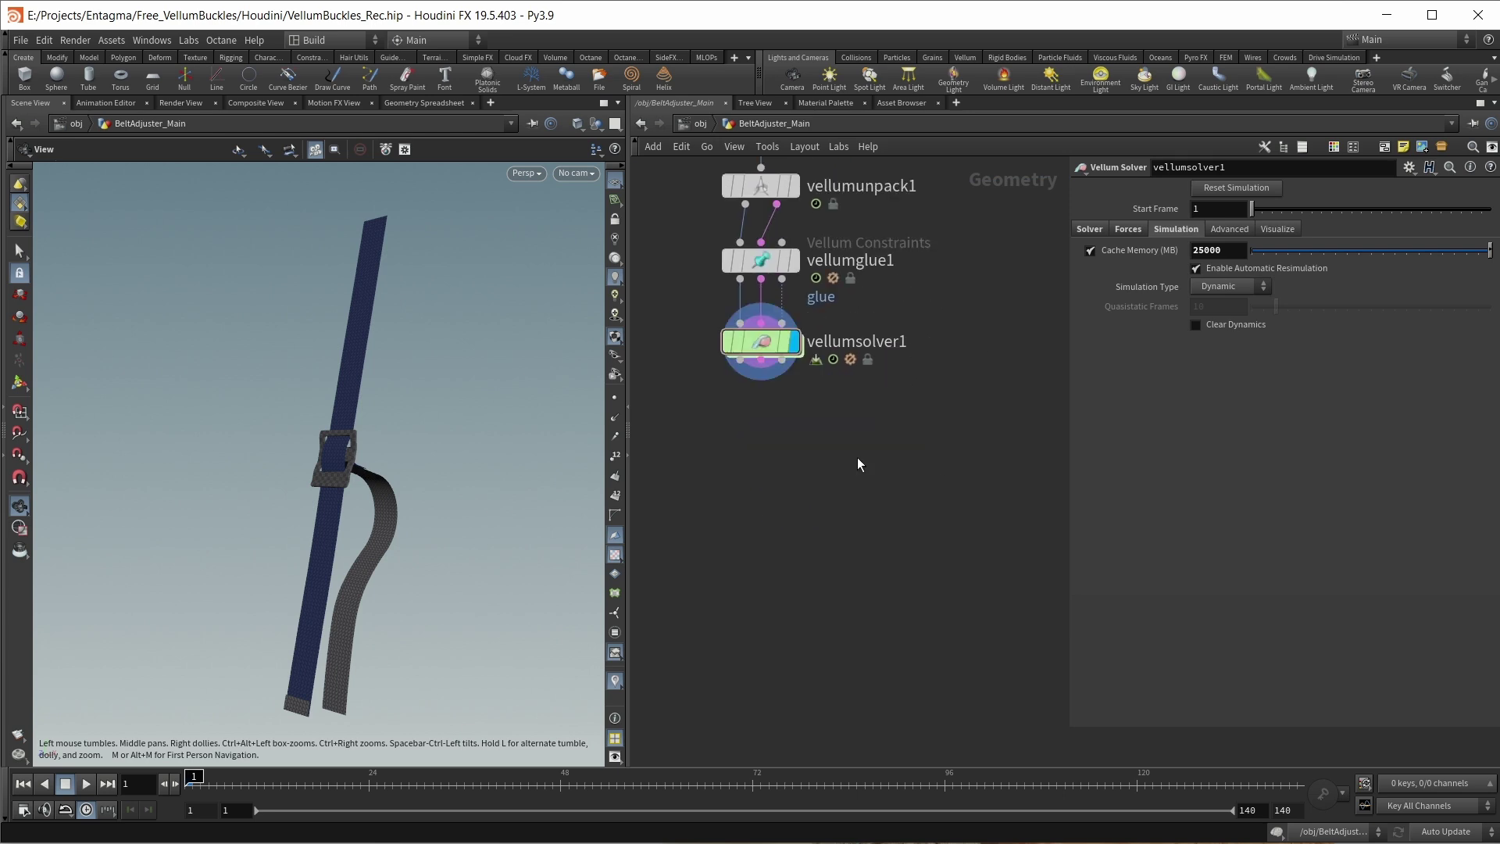
{"action": "key", "text": "Tab"}
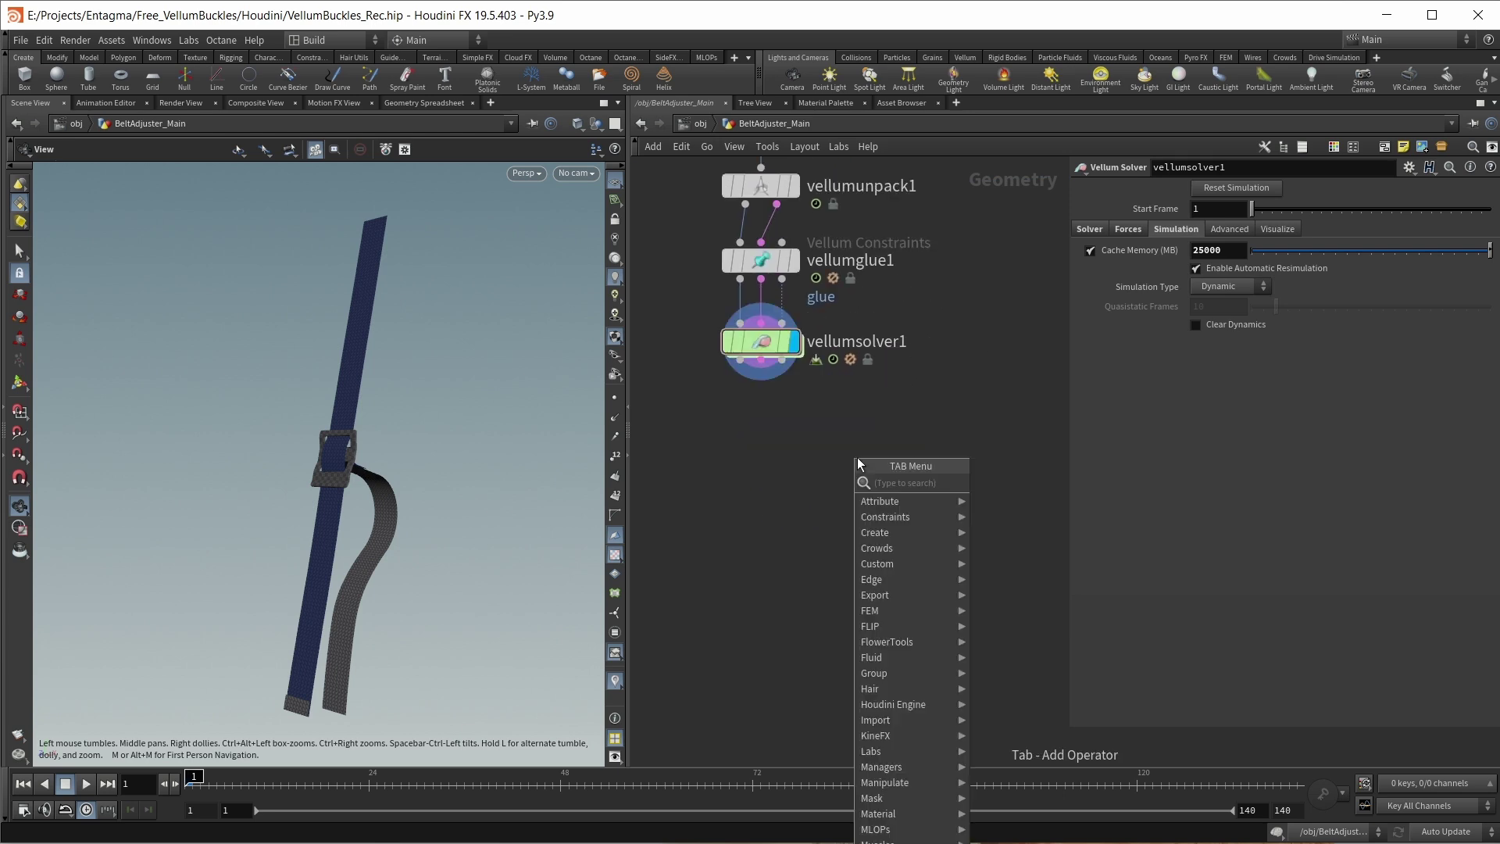
{"action": "type", "text": "blas"}
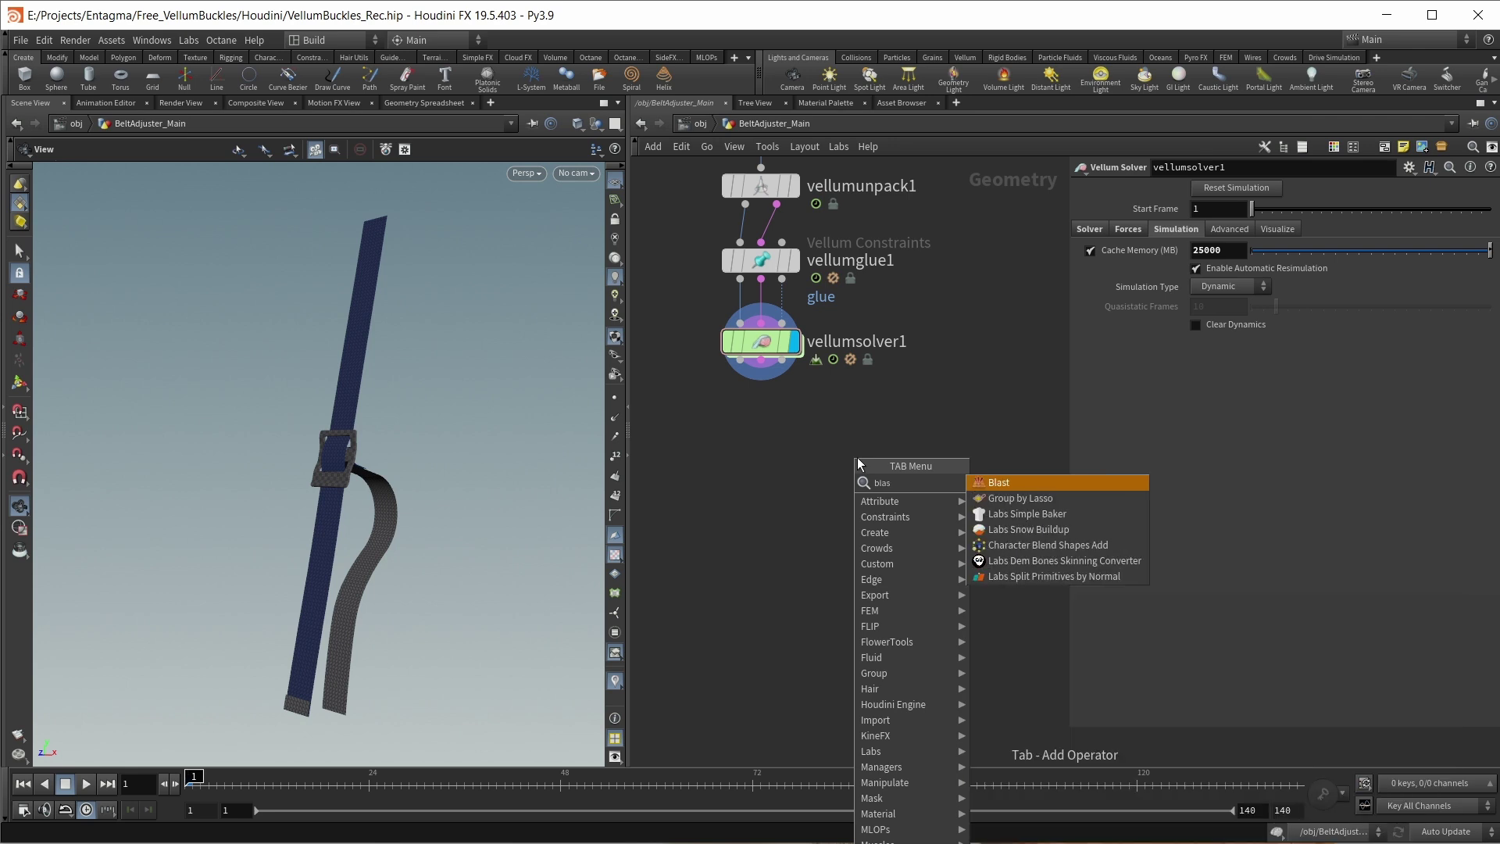
{"action": "key", "text": "Return"}
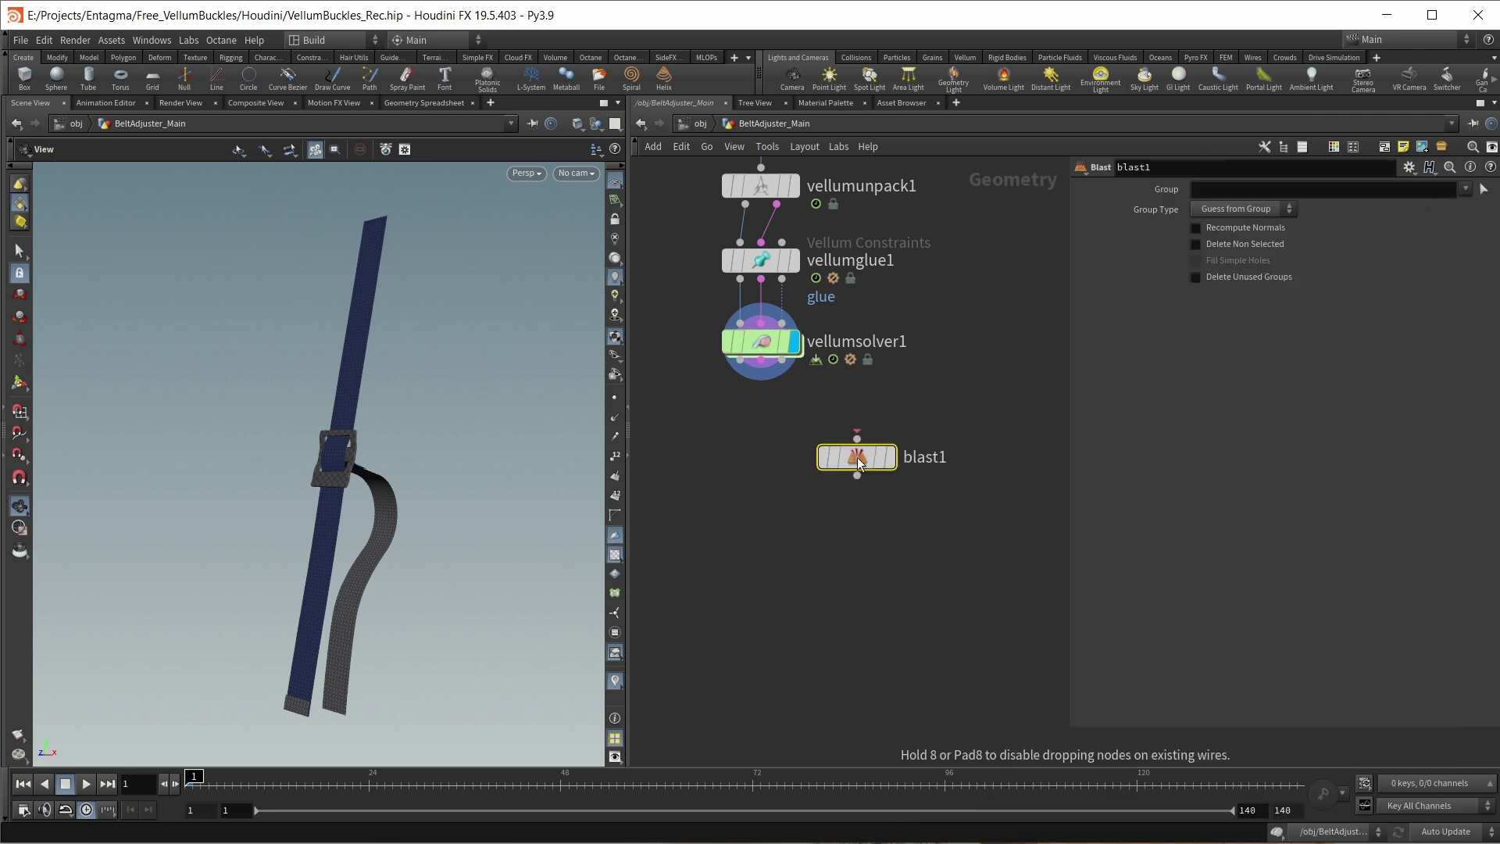
{"action": "left_click", "coordinate": [915, 442]}
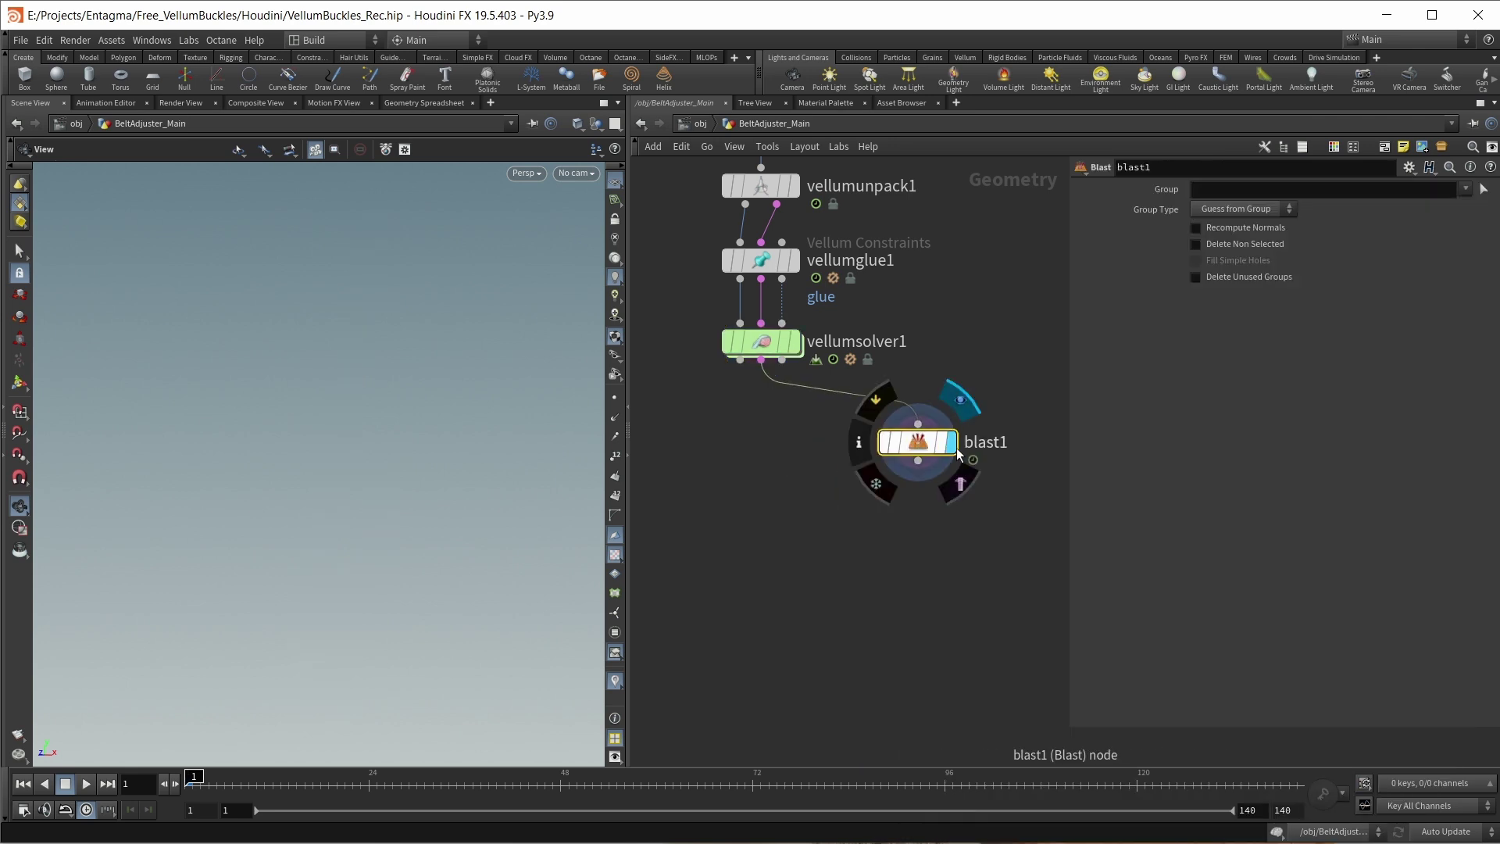
Step: Set blast1 to the glueB group and delete non-selected elements to isolate those glue constraints
{"action": "left_click", "coordinate": [1464, 191]}
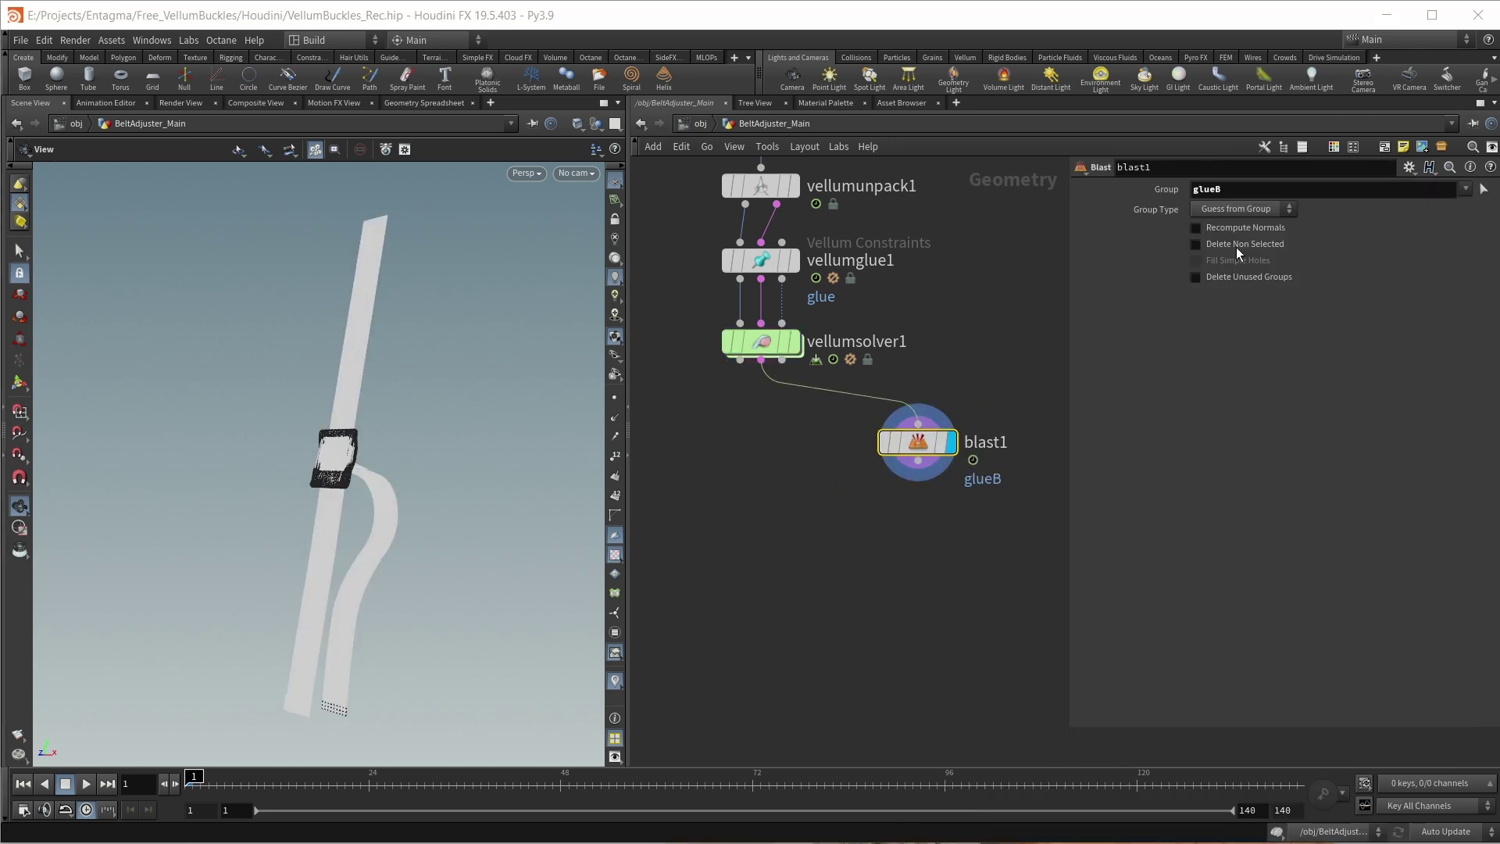
{"action": "left_click", "coordinate": [1236, 246]}
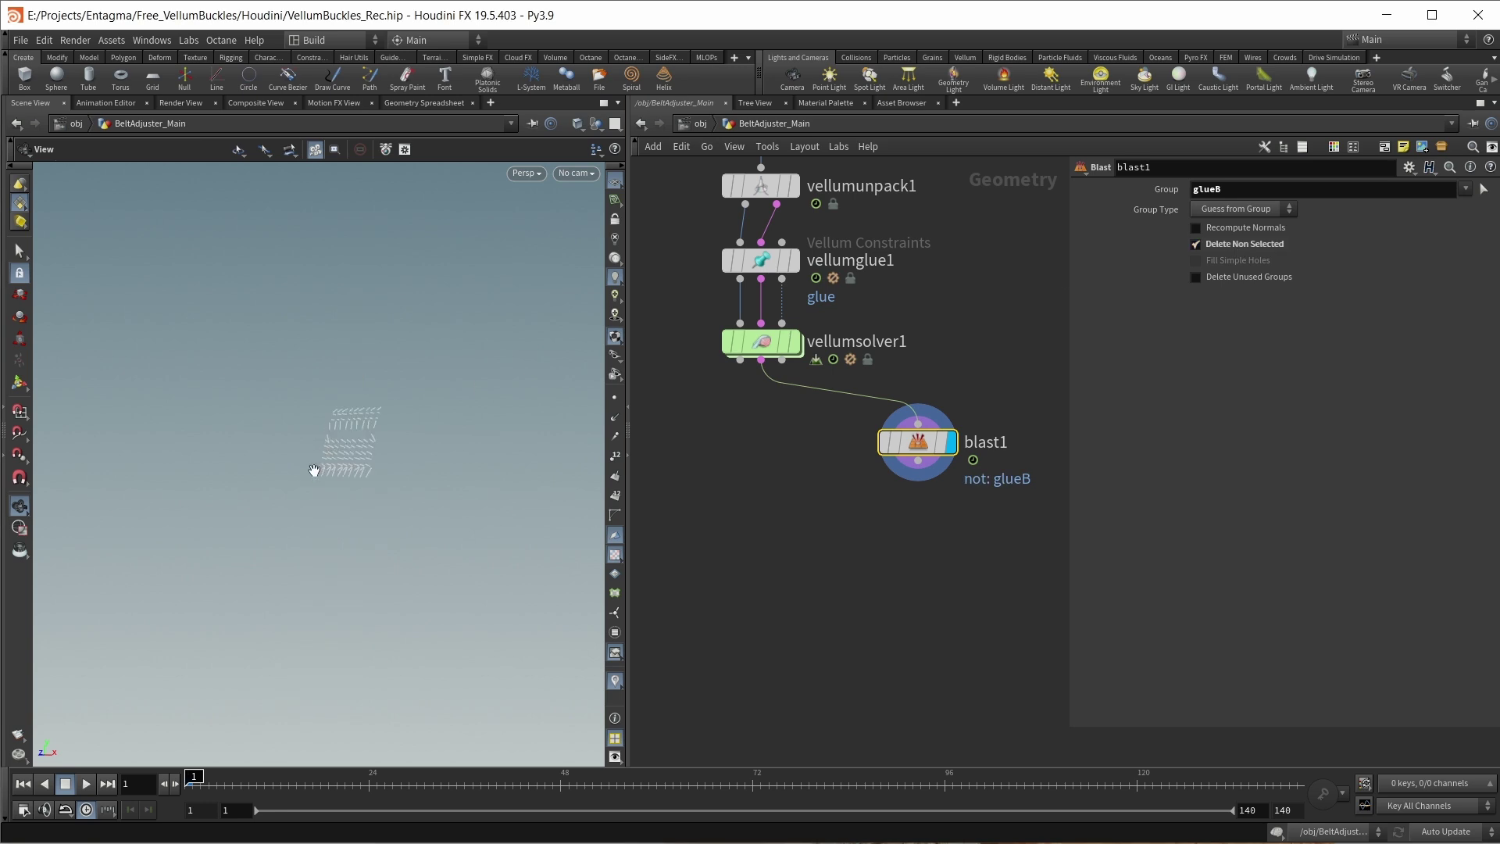
{"action": "left_click_drag", "start_coordinate": [365, 435], "coordinate": [327, 404]}
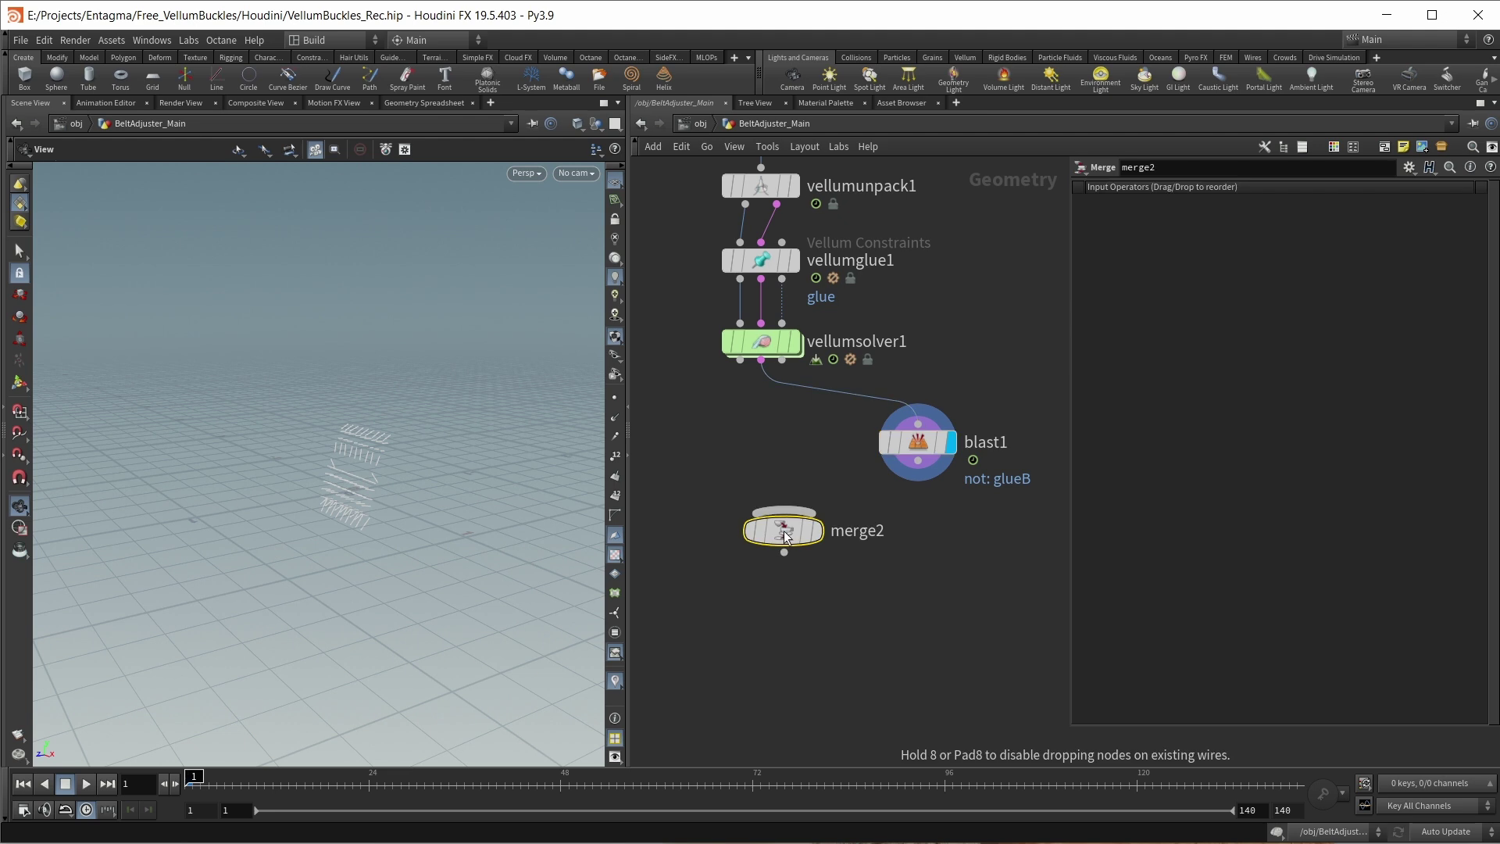
Step: Add a Merge node combining vellumsolver1's geometry output with blast1, and display it
{"action": "left_click", "coordinate": [784, 530]}
{"action": "left_click_drag", "start_coordinate": [784, 531], "coordinate": [790, 602]}
{"action": "left_click_drag", "start_coordinate": [739, 360], "coordinate": [783, 580]}
{"action": "left_click_drag", "start_coordinate": [918, 462], "coordinate": [787, 595]}
{"action": "left_click", "coordinate": [829, 561]}
Step: Play the simulation and inspect the glueB constraints between the belt and the buckle up close
{"action": "left_click_drag", "start_coordinate": [344, 594], "coordinate": [328, 520]}
{"action": "middle_click_drag", "start_coordinate": [328, 520], "coordinate": [399, 438]}
{"action": "mouse_move", "coordinate": [398, 437]}
{"action": "left_mouse_down"}
{"action": "mouse_move", "coordinate": [388, 459]}
{"action": "mouse_move", "coordinate": [396, 412]}
{"action": "left_mouse_up"}
{"action": "middle_click_drag", "start_coordinate": [396, 412], "coordinate": [403, 358]}
{"action": "left_click_drag", "start_coordinate": [402, 357], "coordinate": [402, 363]}
{"action": "key", "text": "Up"}
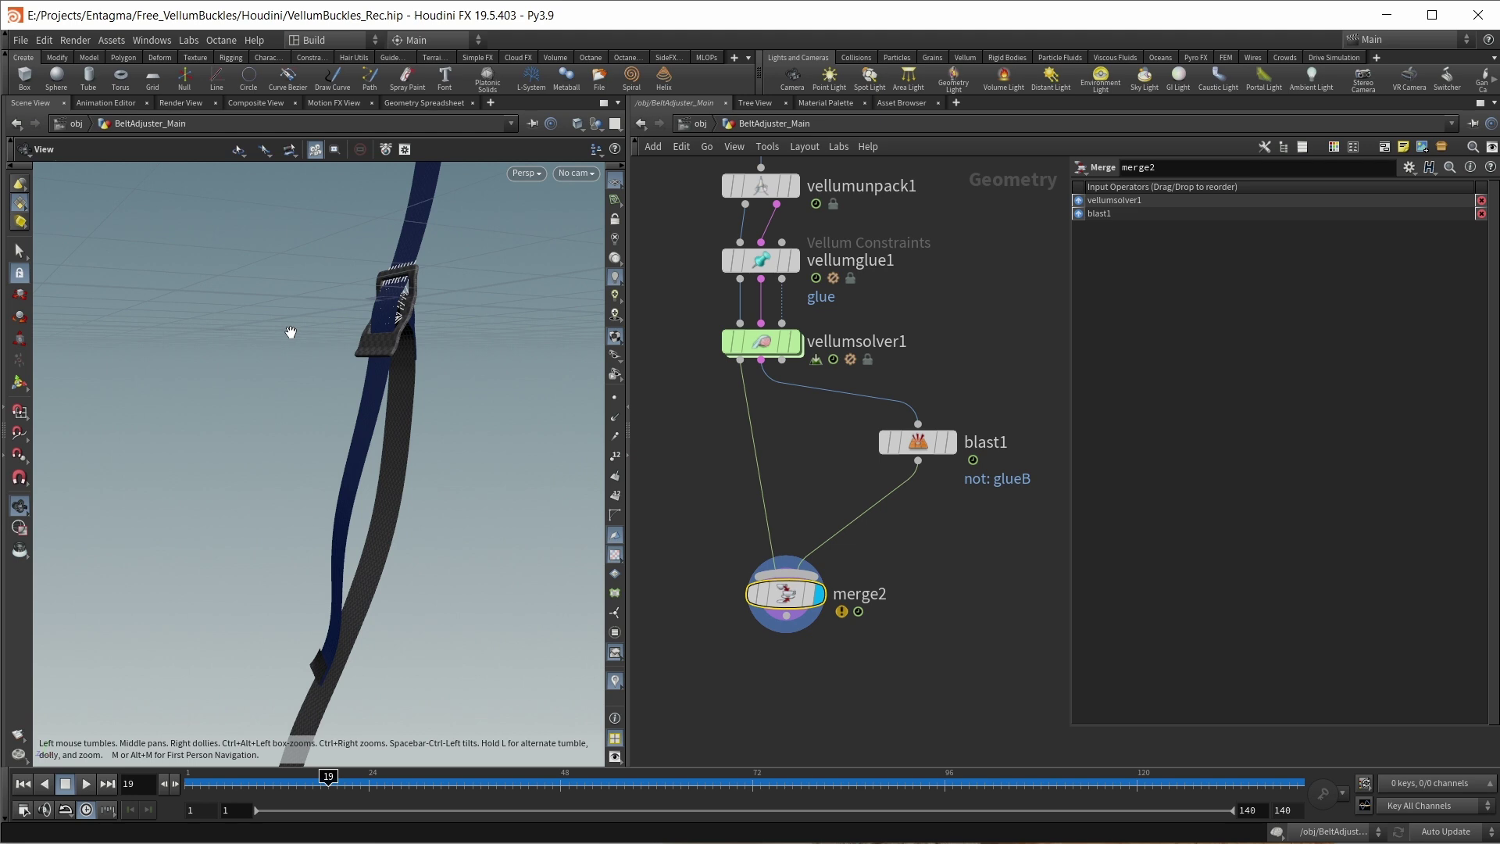
Step: Review the Pin to Target settings of vellumconstraints2 on the buckle and vellumconstraints3 on belt A
{"action": "key", "text": "h"}
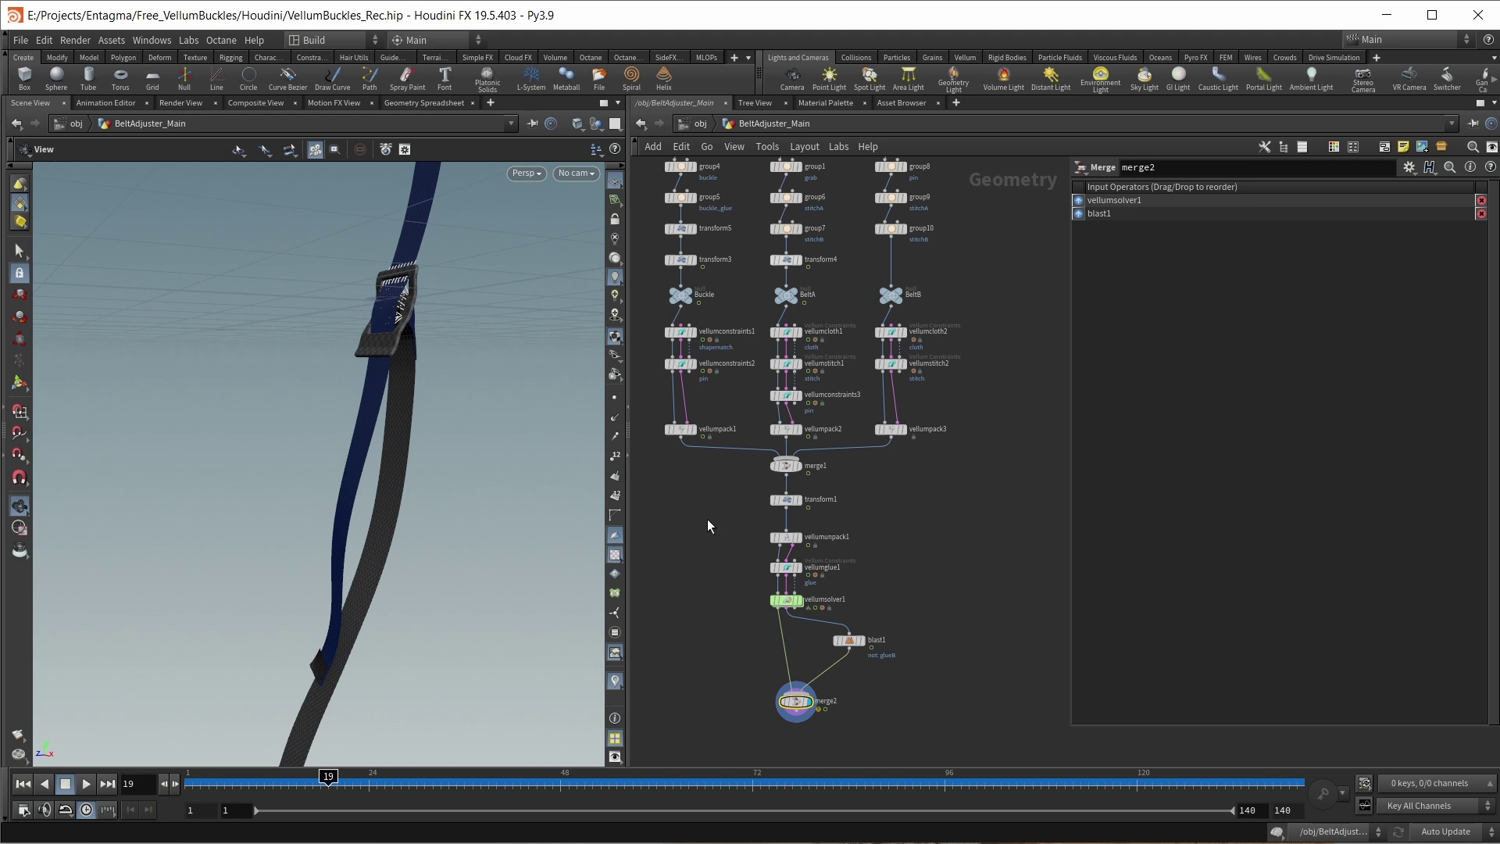
{"action": "middle_click_drag", "start_coordinate": [707, 519], "coordinate": [732, 536]}
{"action": "scroll", "coordinate": [711, 491], "scroll_direction": "up", "scroll_amount": 5}
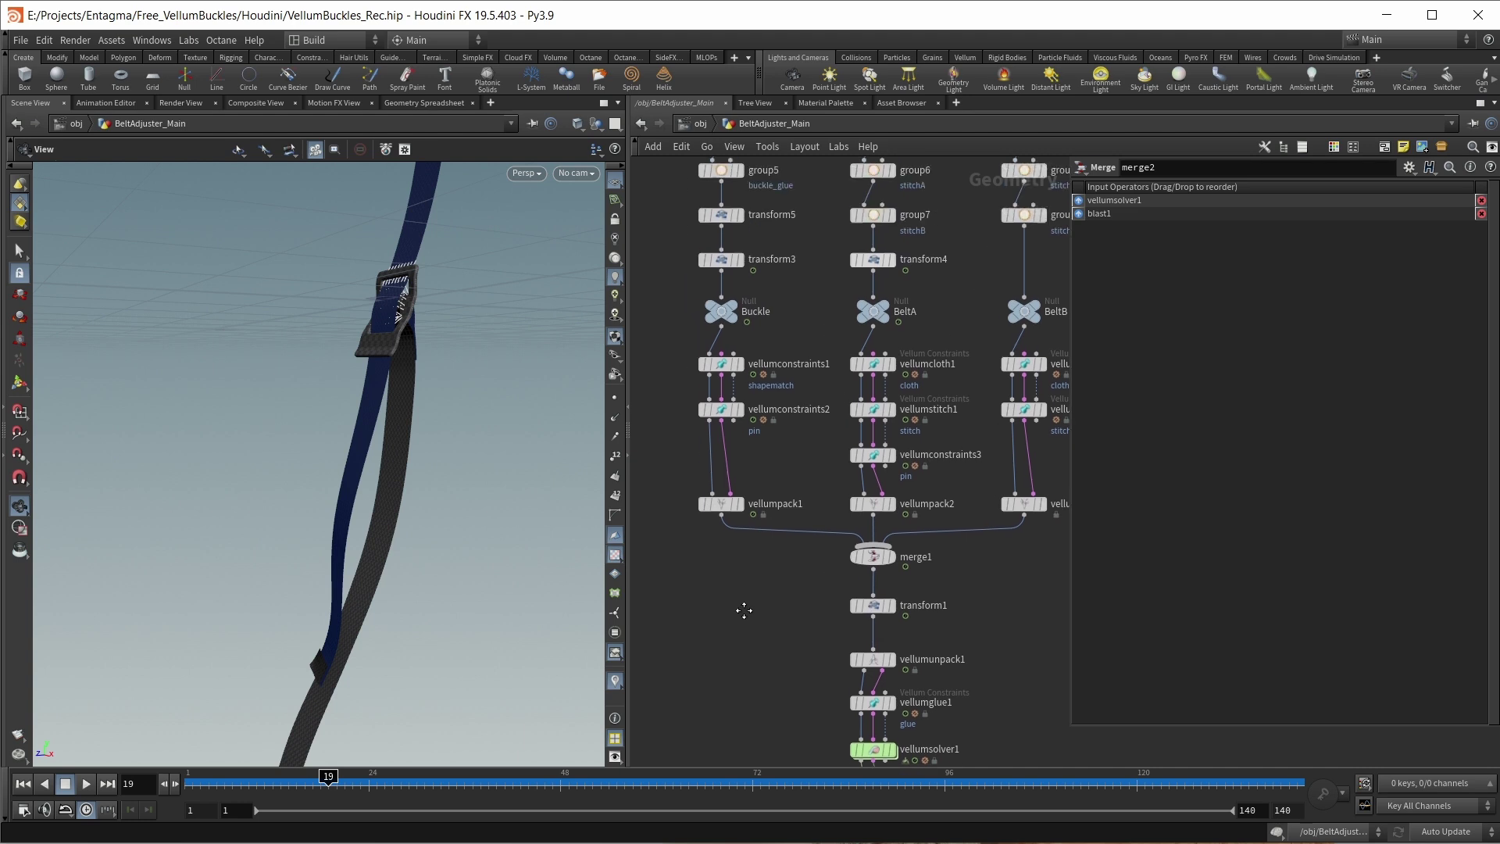
{"action": "left_click", "coordinate": [737, 448]}
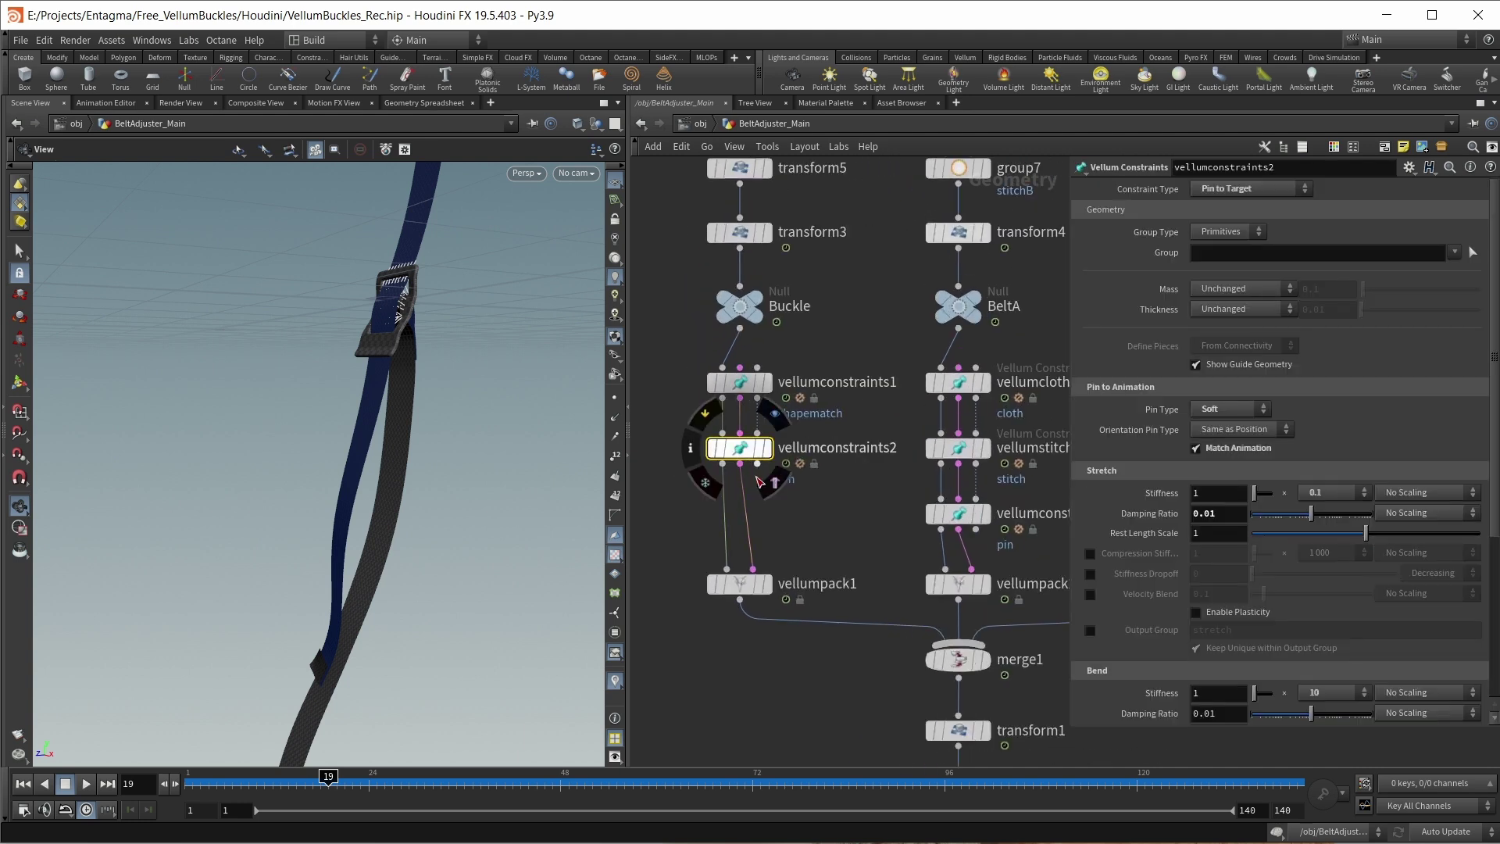
{"action": "scroll", "coordinate": [804, 524], "scroll_direction": "down", "scroll_amount": 2}
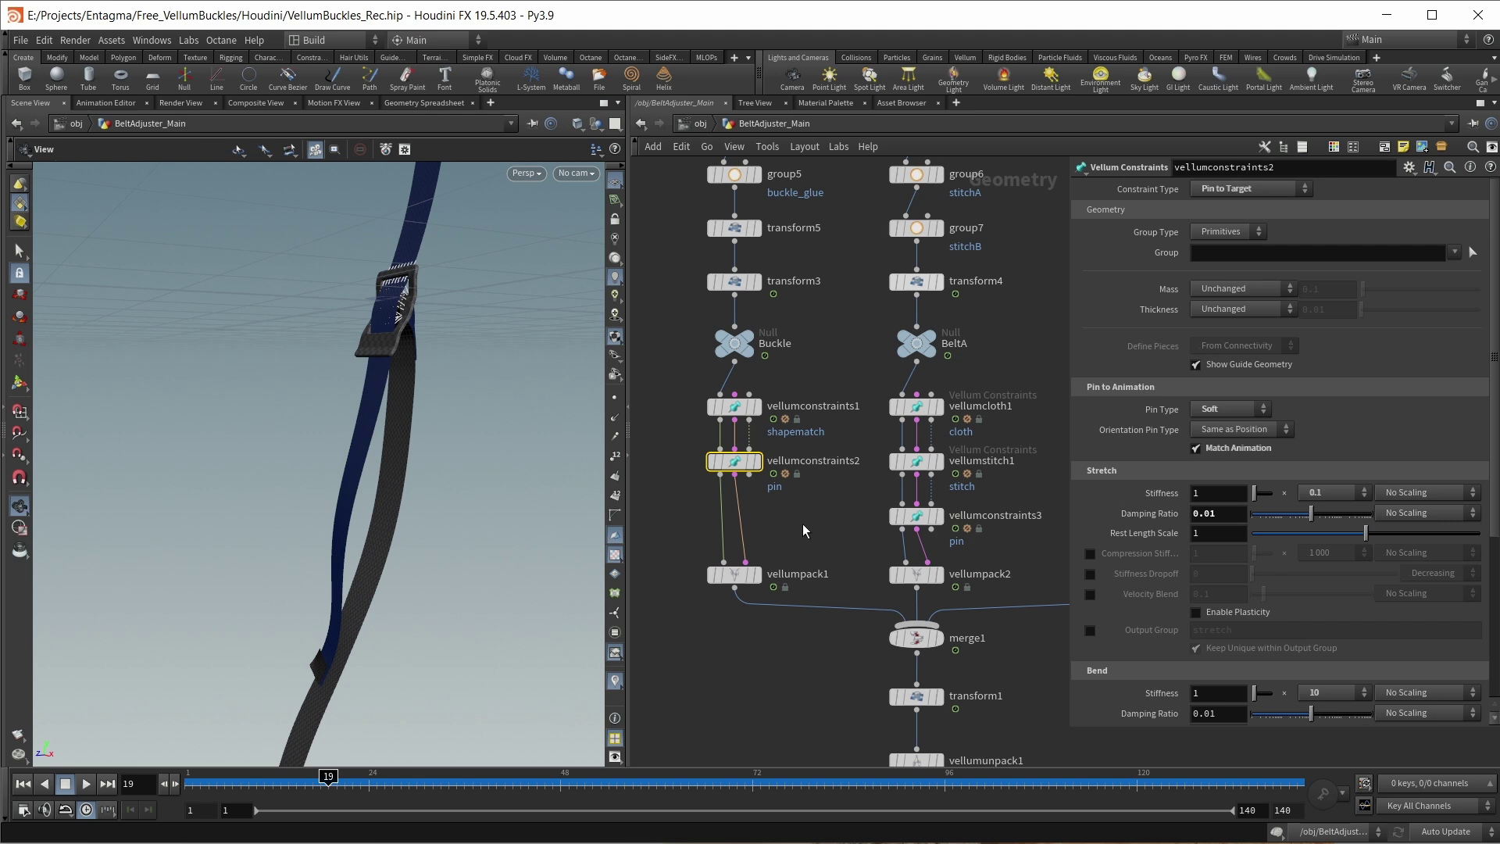
{"action": "left_click_drag", "start_coordinate": [660, 436], "coordinate": [756, 481]}
{"action": "scroll", "coordinate": [837, 528], "scroll_direction": "down", "scroll_amount": 1}
{"action": "middle_click_drag", "start_coordinate": [837, 528], "coordinate": [733, 314]}
{"action": "scroll", "coordinate": [752, 600], "scroll_direction": "up", "scroll_amount": 1}
{"action": "scroll", "coordinate": [809, 595], "scroll_direction": "up", "scroll_amount": 1}
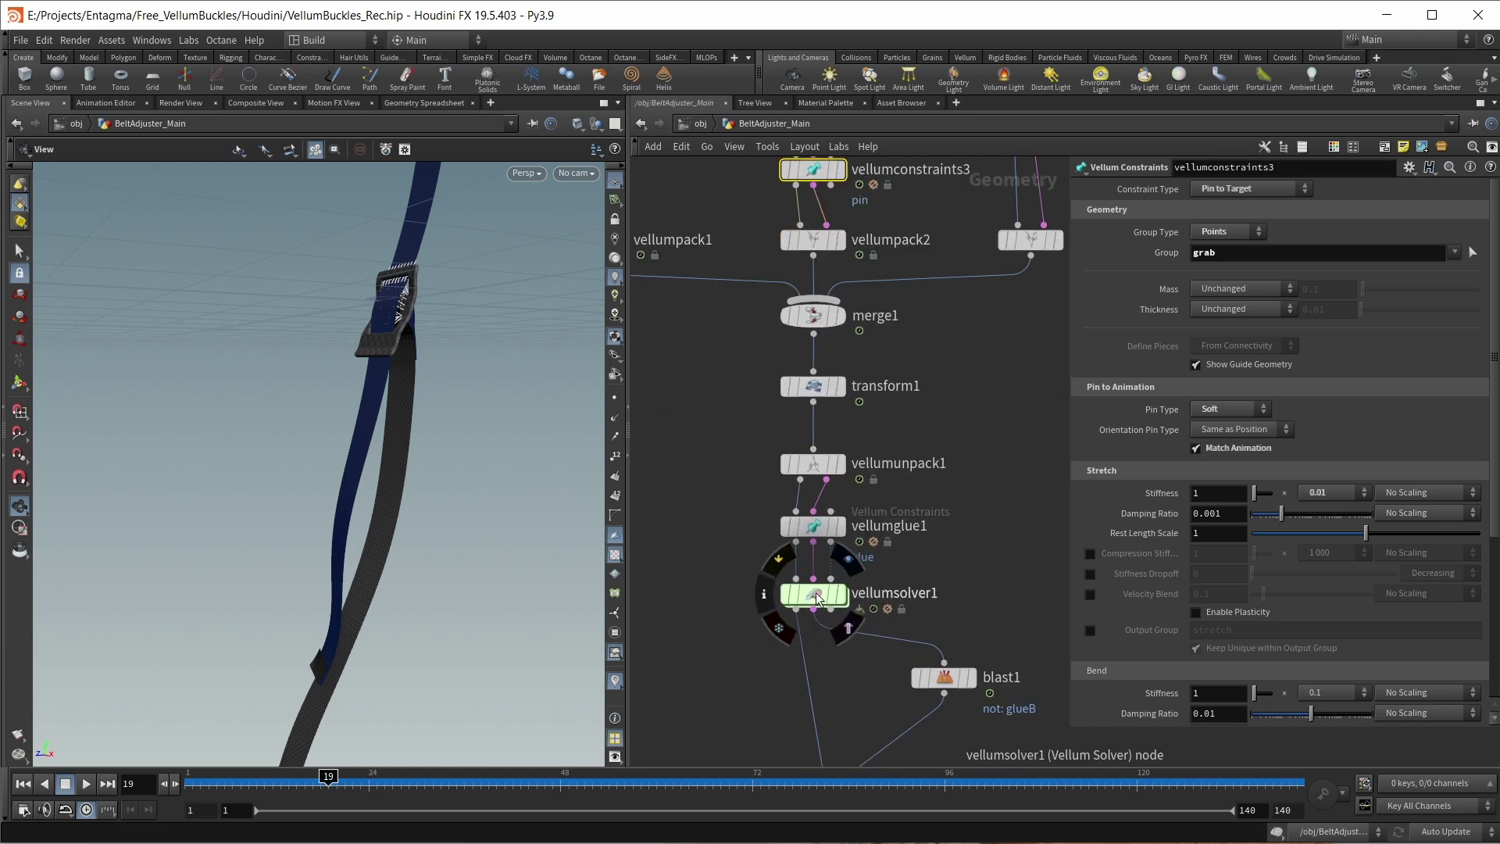
Step: Review the velocity damping among vellumsolver1's forces and the uniform mass on the buckle's shape match constraint
{"action": "double_click", "coordinate": [810, 596]}
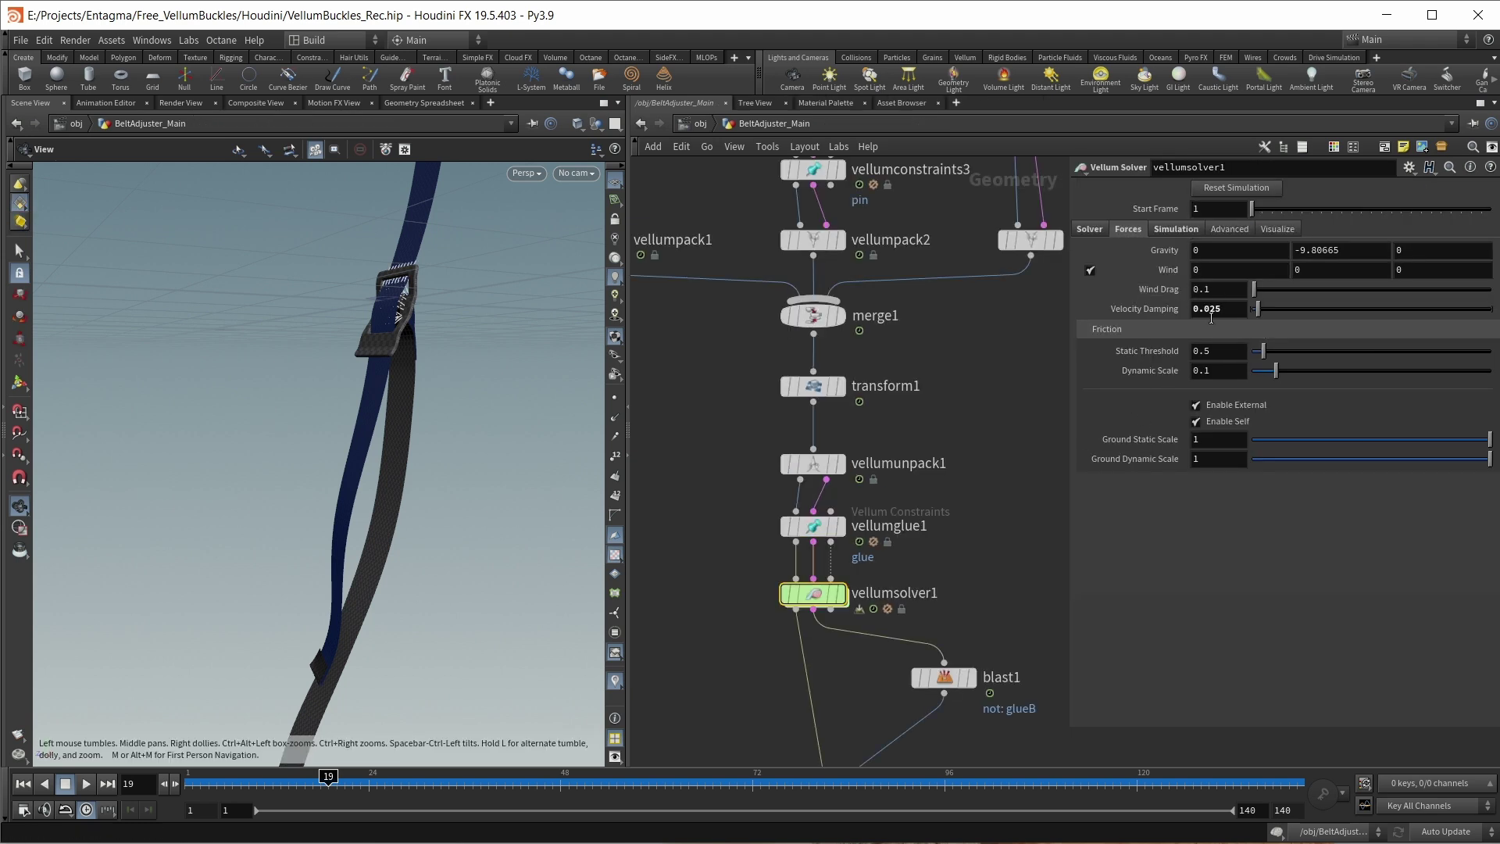
{"action": "scroll", "coordinate": [761, 417], "scroll_direction": "down", "scroll_amount": 3}
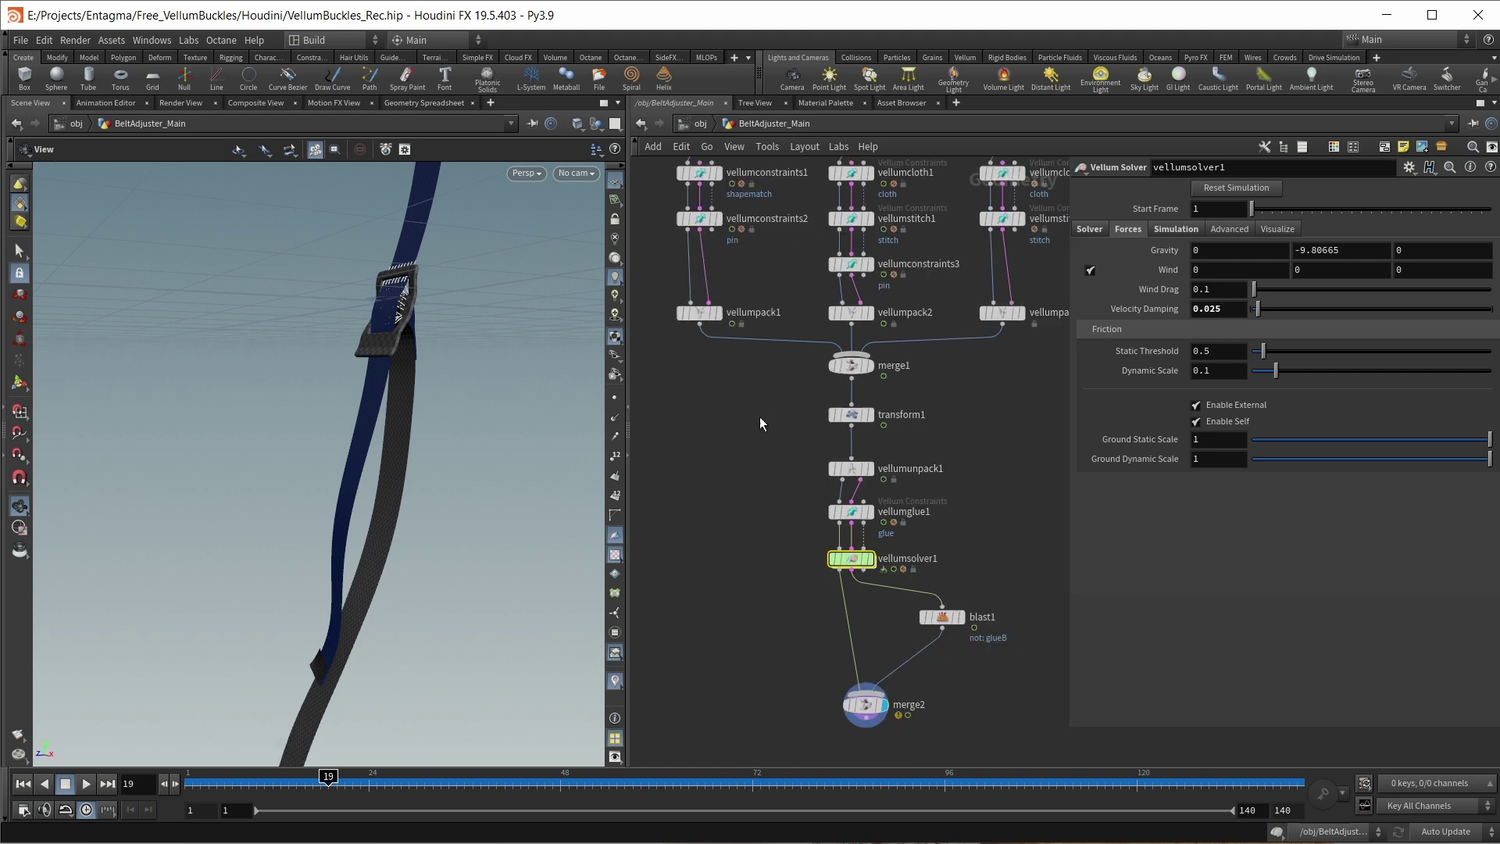
{"action": "scroll", "coordinate": [727, 367], "scroll_direction": "up", "scroll_amount": 3}
{"action": "left_click", "coordinate": [724, 357]}
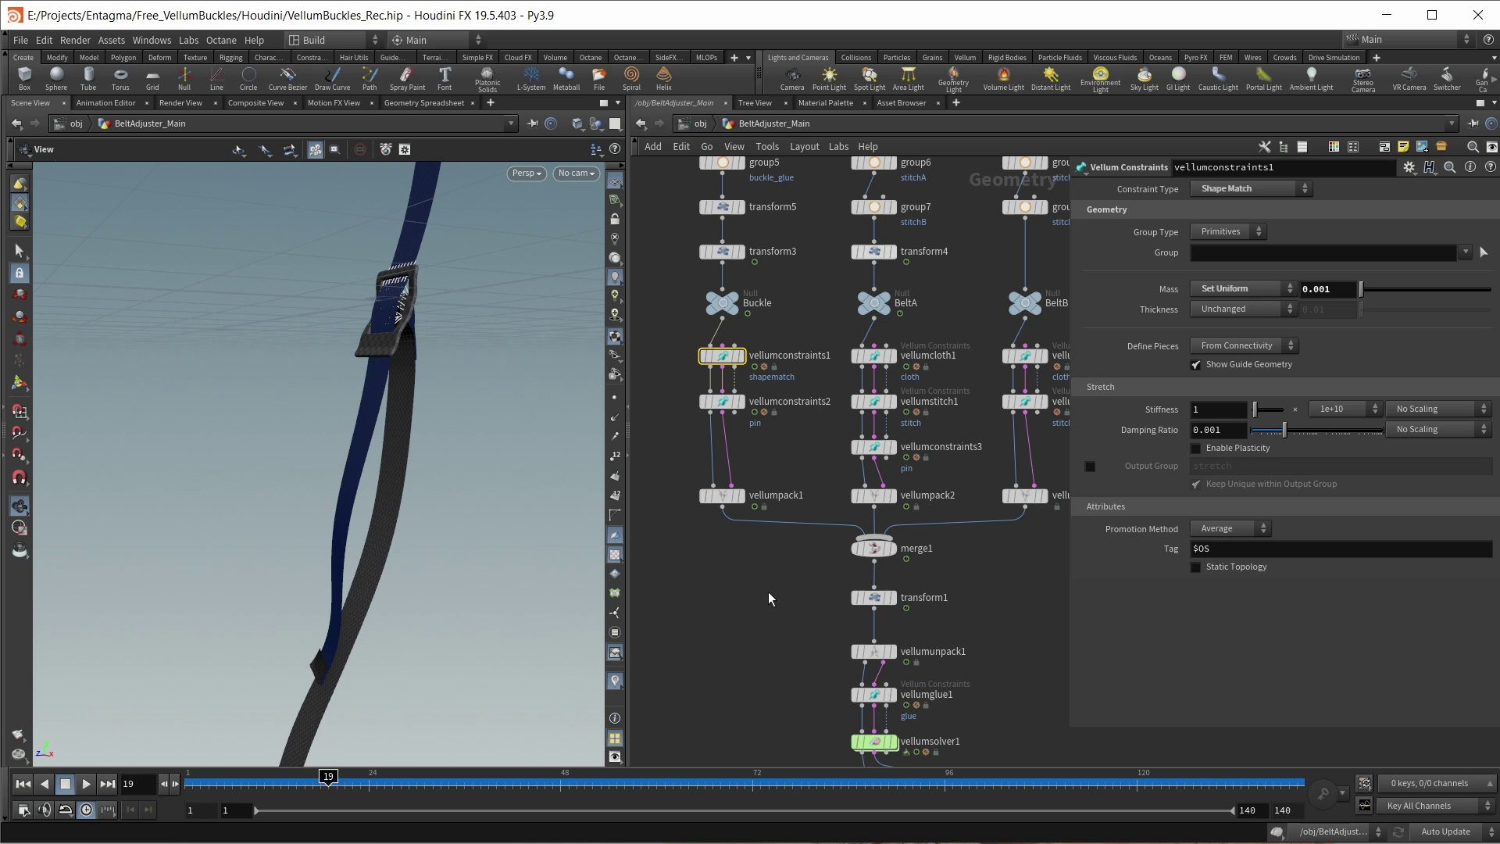
Step: Examine the stitched belt end and the belts threaded through the buckle at frame 19 up close
{"action": "key", "text": "h"}
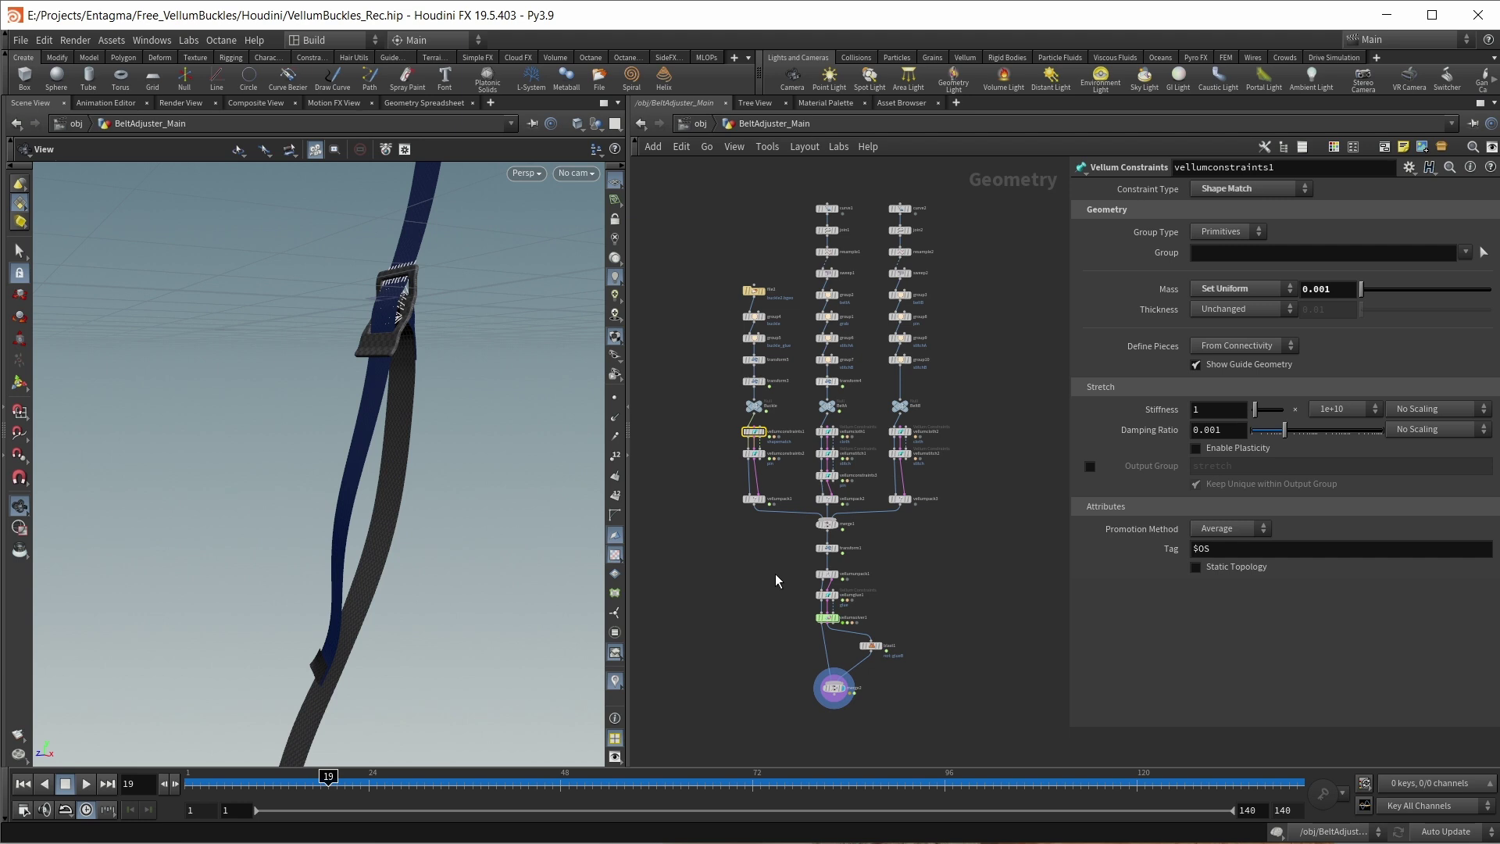
{"action": "middle_click_drag", "start_coordinate": [338, 639], "coordinate": [345, 535]}
{"action": "left_click_drag", "start_coordinate": [345, 536], "coordinate": [359, 542]}
{"action": "right_click_drag", "start_coordinate": [358, 542], "coordinate": [374, 547]}
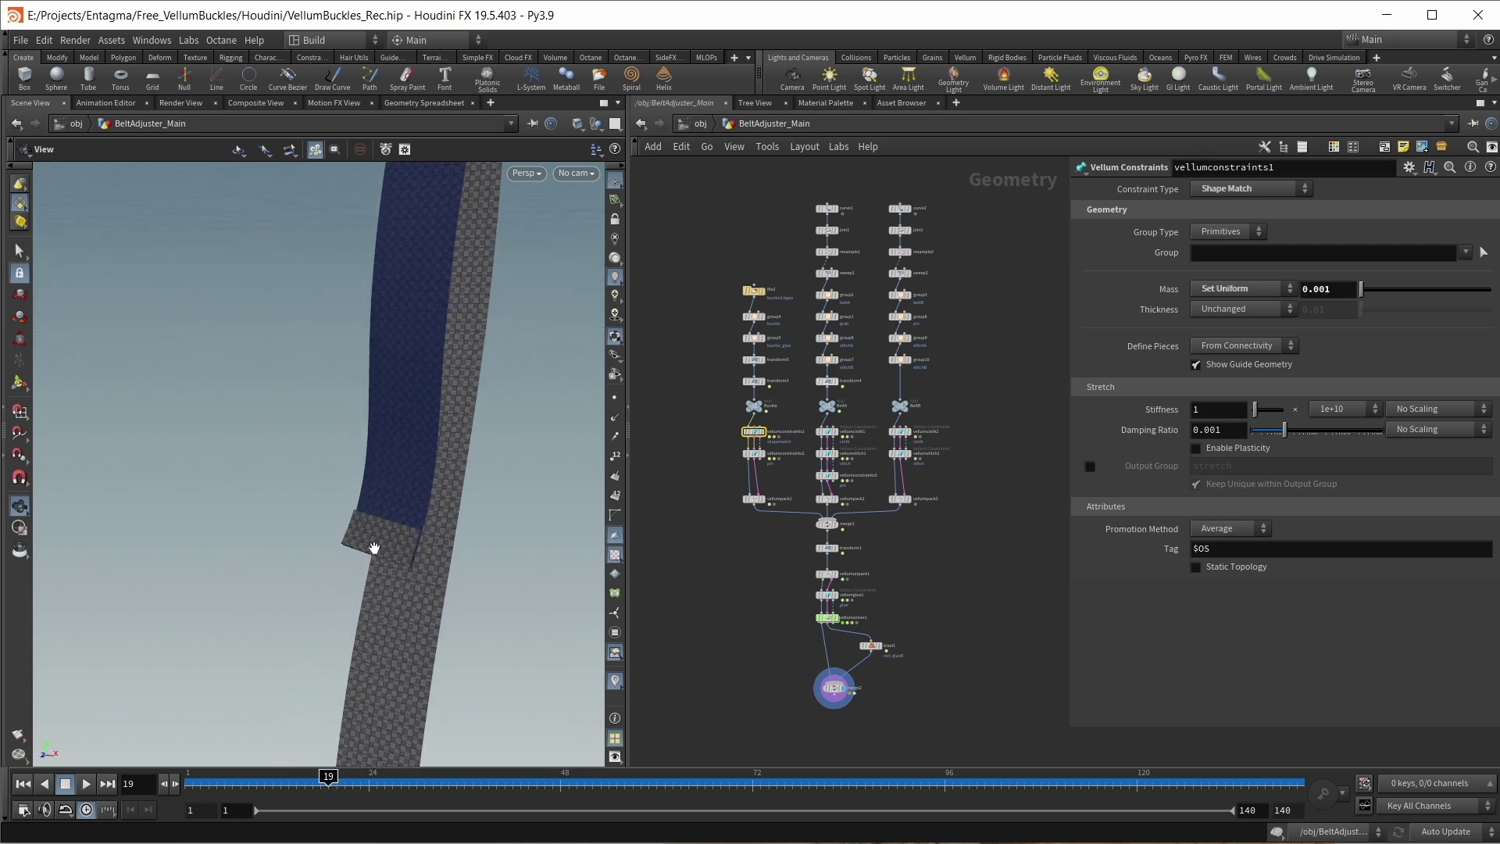
{"action": "scroll", "coordinate": [373, 548], "scroll_direction": "up", "scroll_amount": 4}
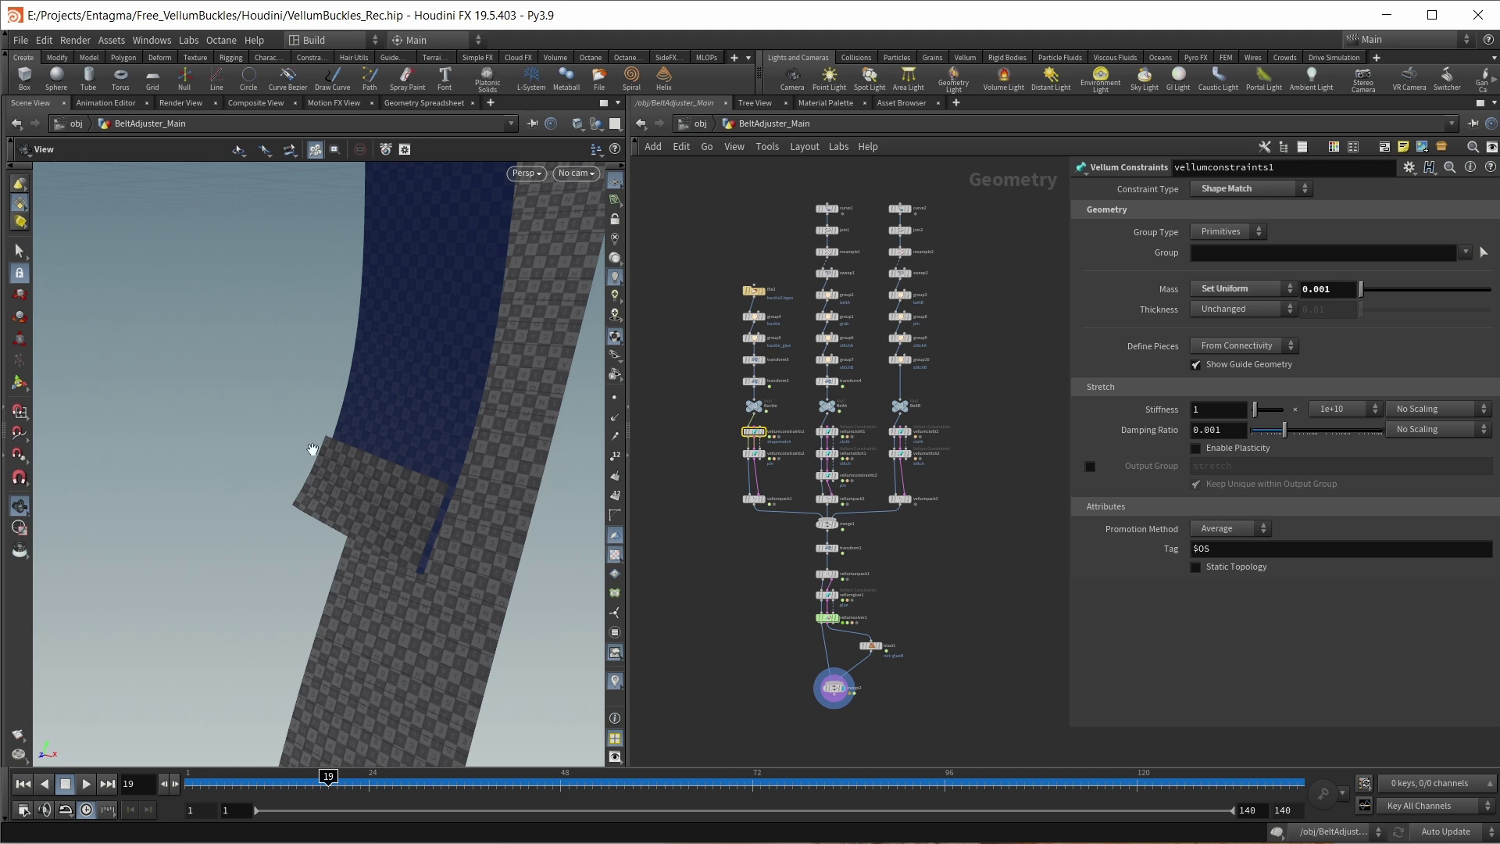
{"action": "left_click_drag", "start_coordinate": [446, 542], "coordinate": [345, 318]}
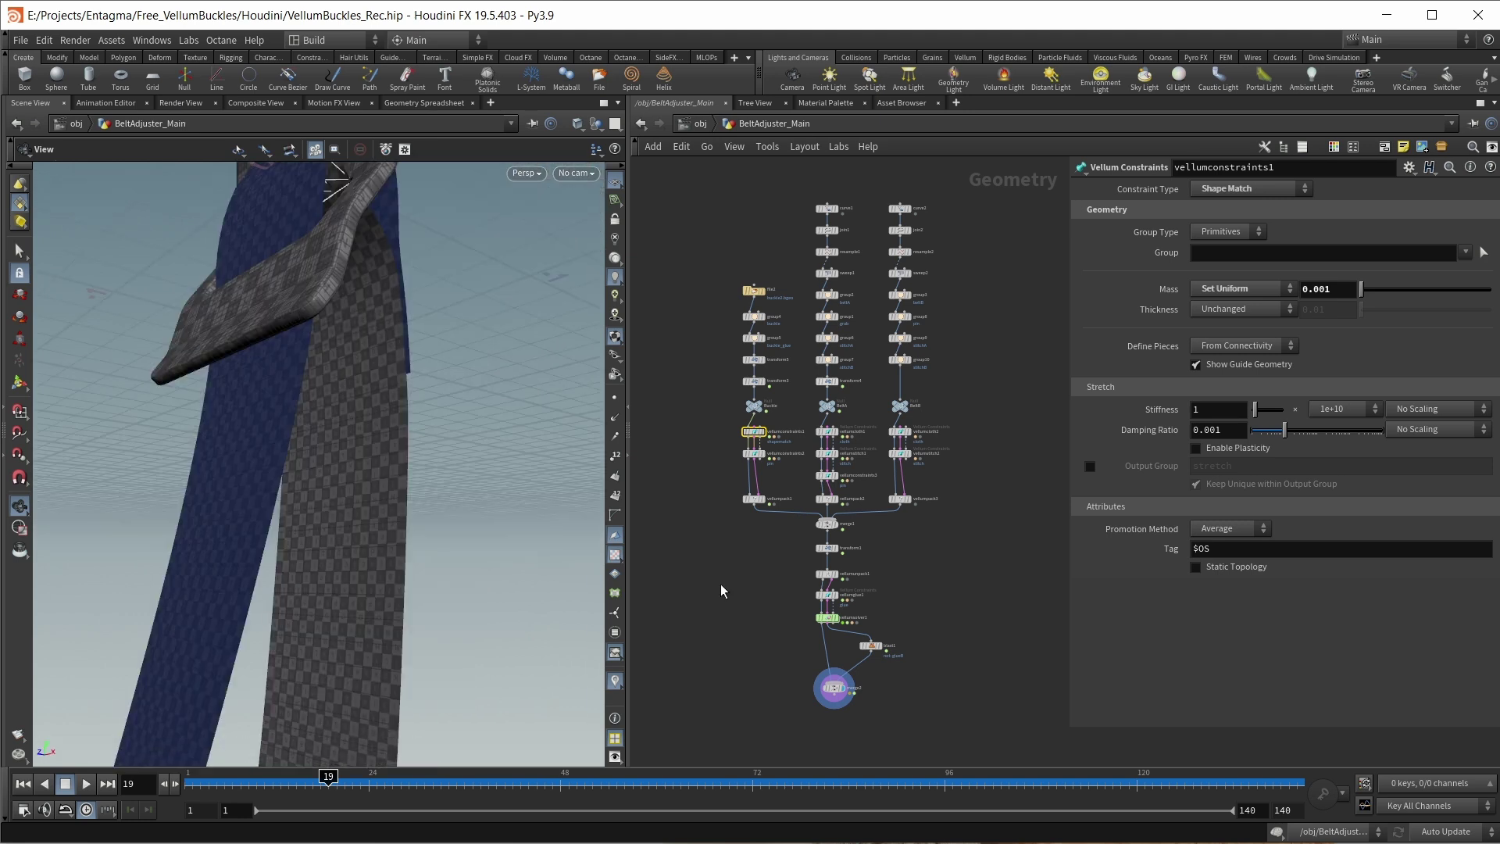